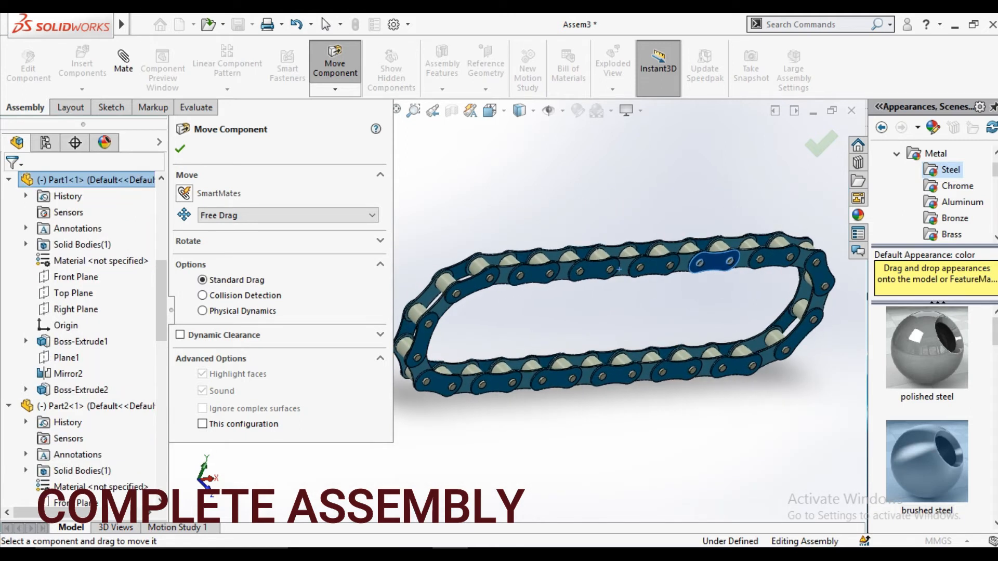
Move one chain link freely to preview the assembly's motion, and finish Move Component.
left_click_drag(619, 269, 806, 269)
left_click(179, 148)
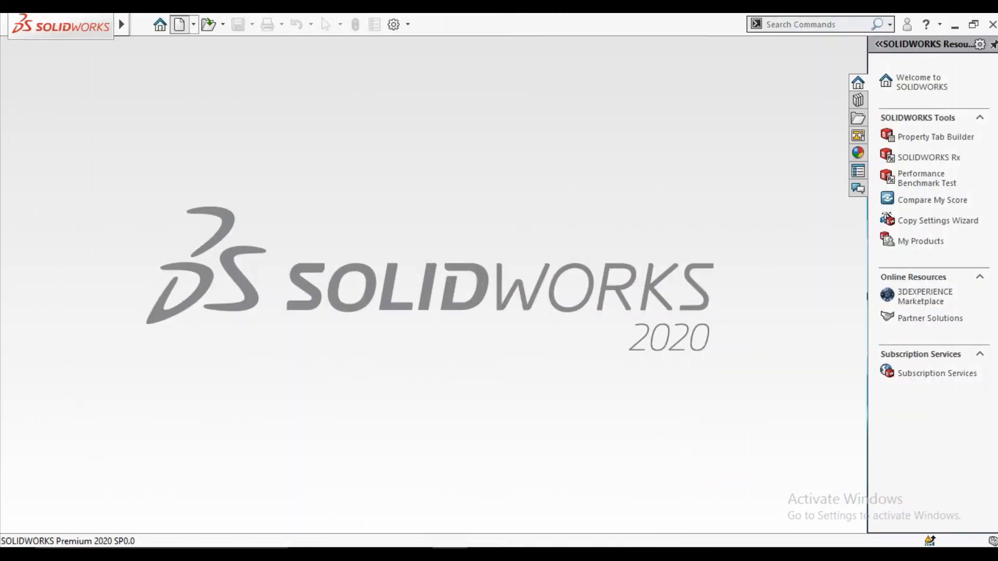
Create a new part and start a sketch on the Front Plane.
key("ctrl+n")
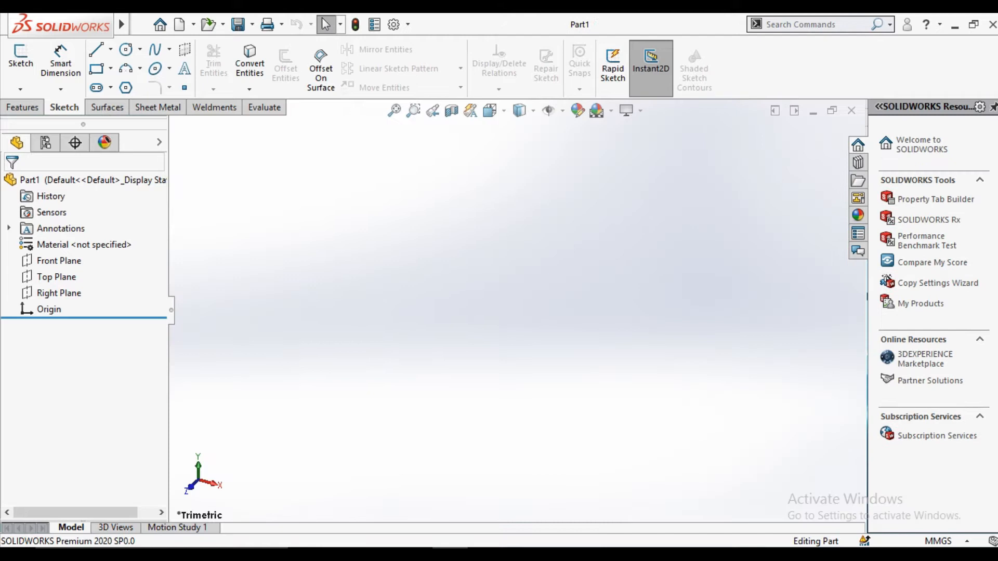
left_click(59, 260)
left_click(58, 261)
left_click(82, 238)
Sketch two circles about 40 mm in diameter, one on each side of the origin, with their centres level with it.
left_click(125, 49)
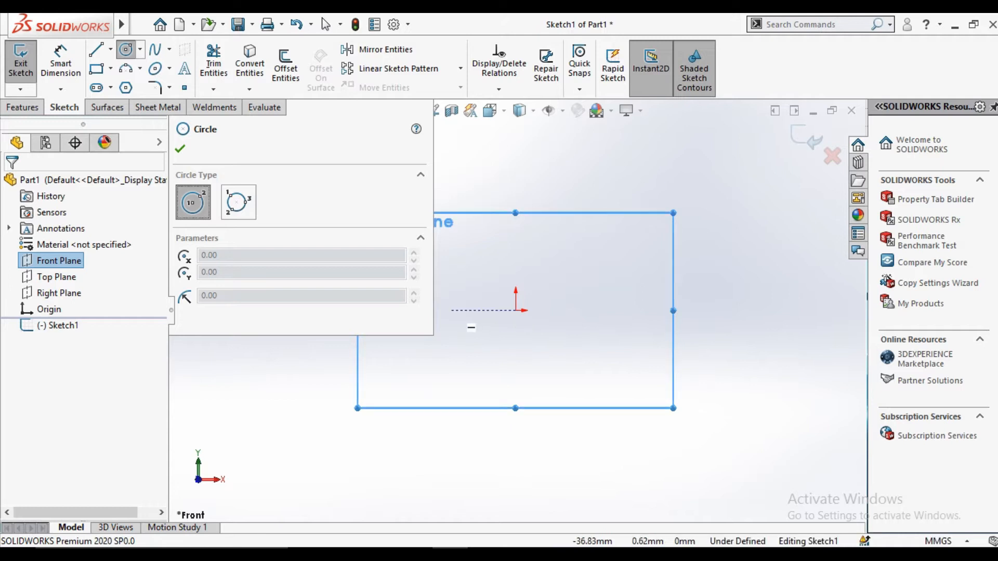
left_click(451, 310)
left_click(486, 311)
left_click(601, 310)
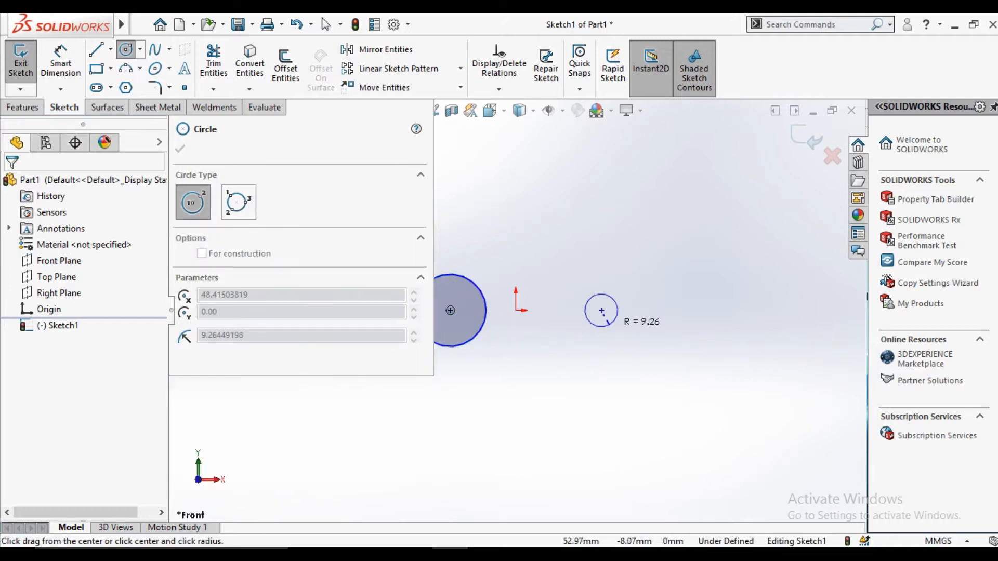
left_click(629, 333)
left_click(180, 148)
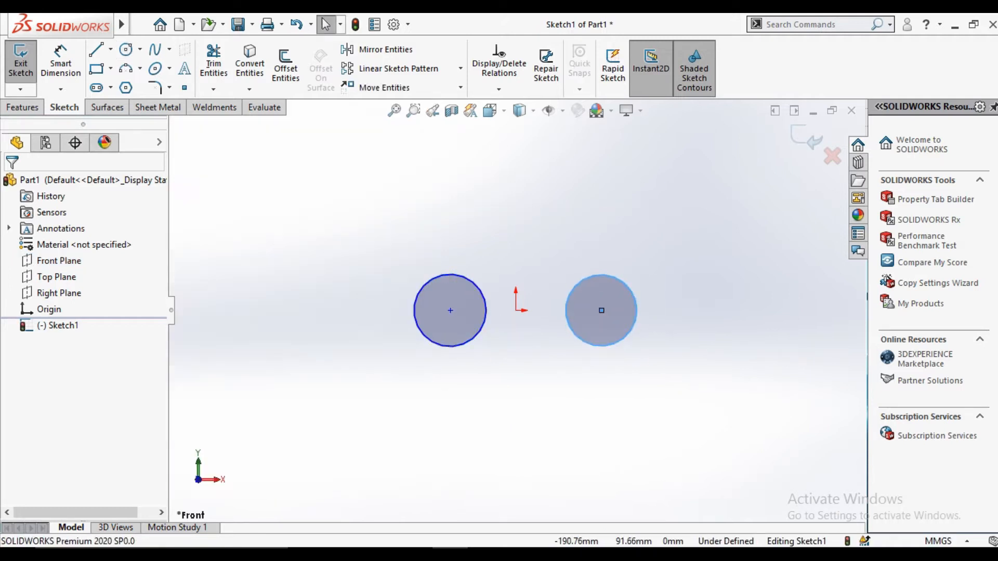
Draw a vertical construction centerline upward from the origin between the two circles.
left_click(111, 49)
left_click(127, 87)
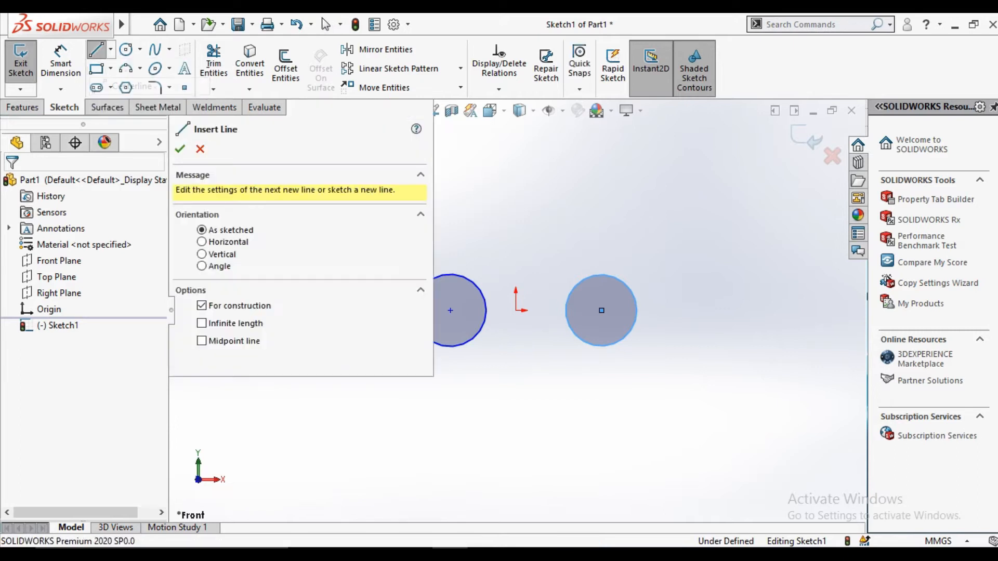
left_click(516, 311)
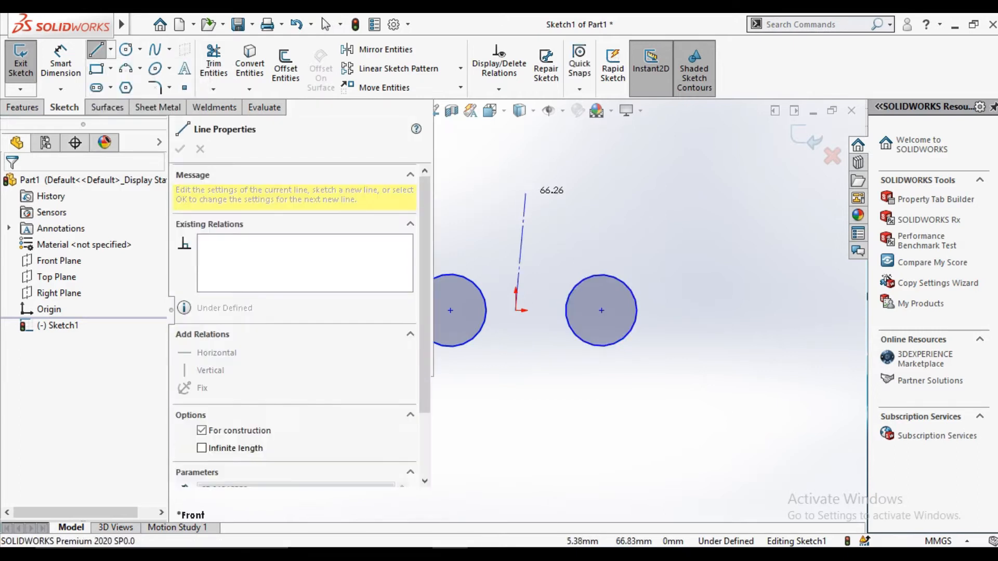
right_click(516, 184)
left_click(572, 196)
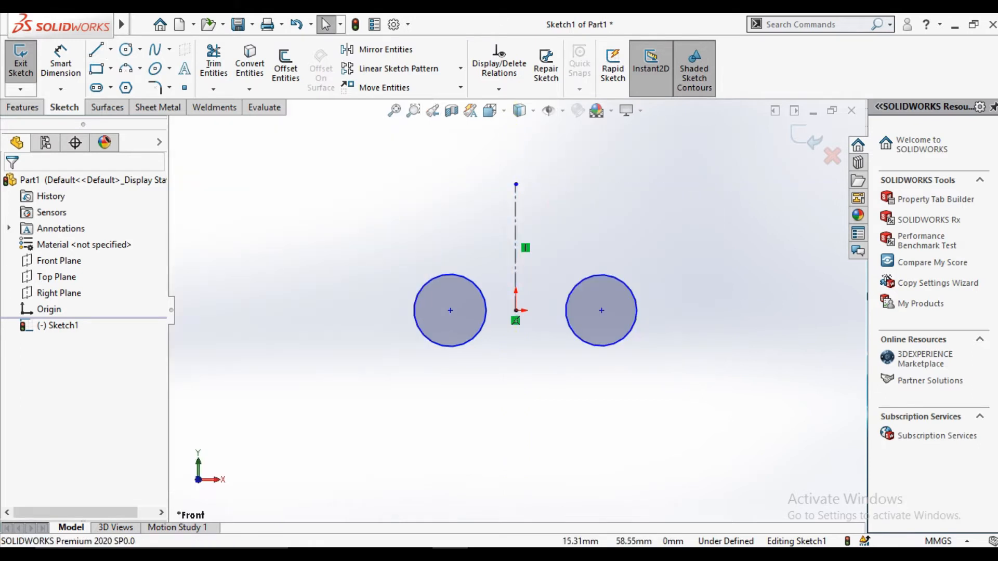
Make the two circle centres symmetric about the vertical centerline.
left_click(451, 311)
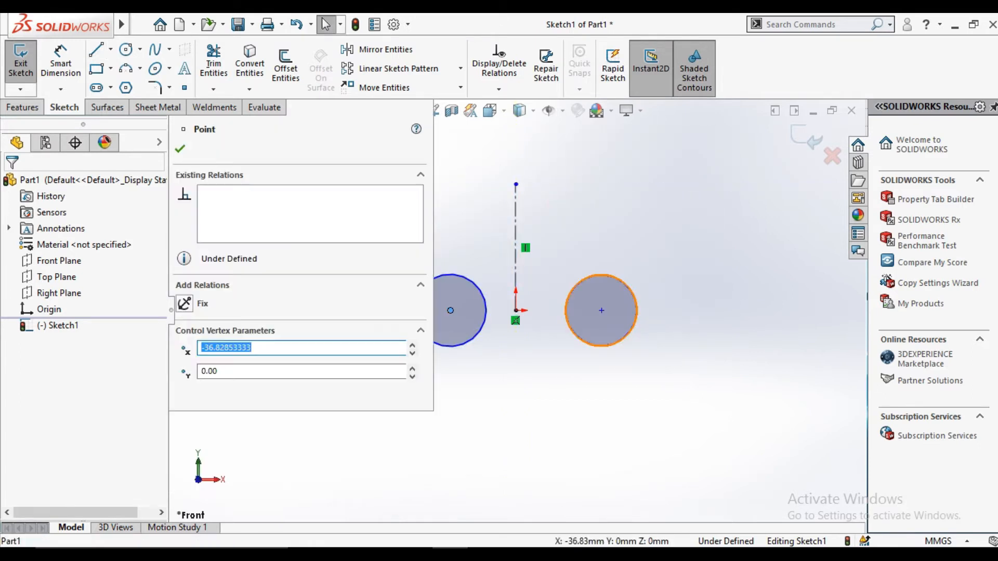
left_click(602, 310, "ctrl")
left_click(516, 271, "ctrl")
left_click(185, 385)
left_click(180, 149)
Dimension both circles with a diameter of 16 mm each.
left_click(60, 65)
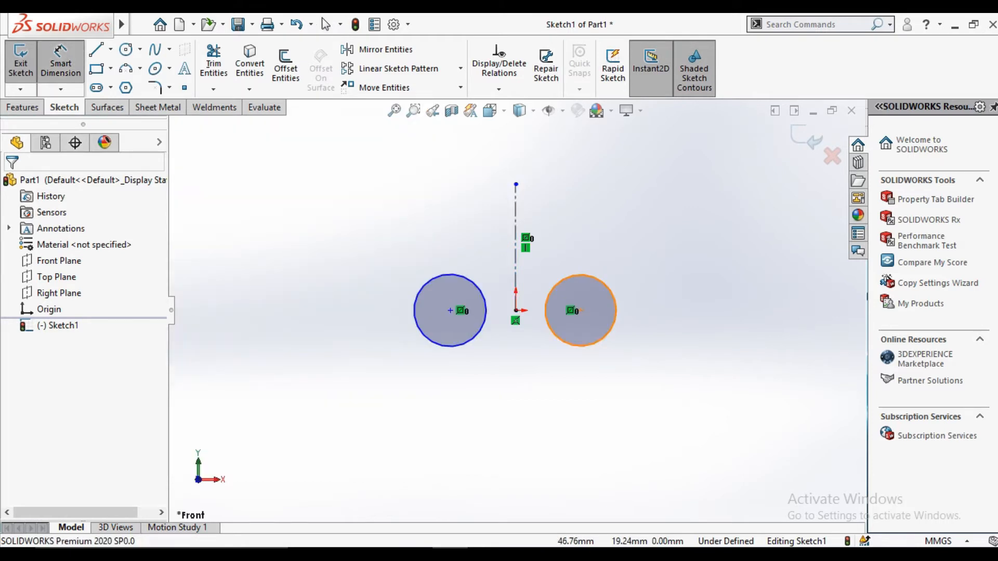
left_click(606, 285)
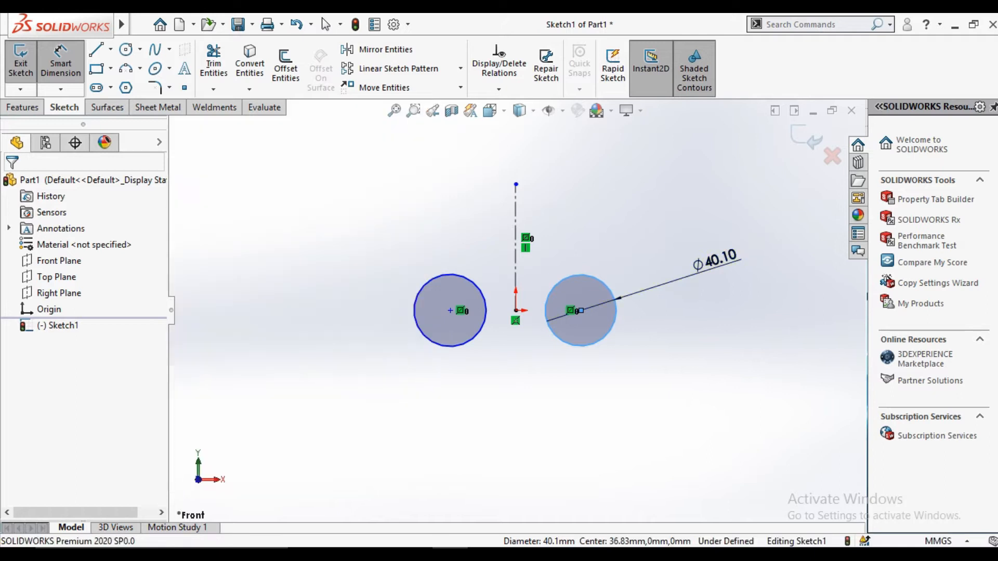
left_click(725, 260)
type("16")
key("Return")
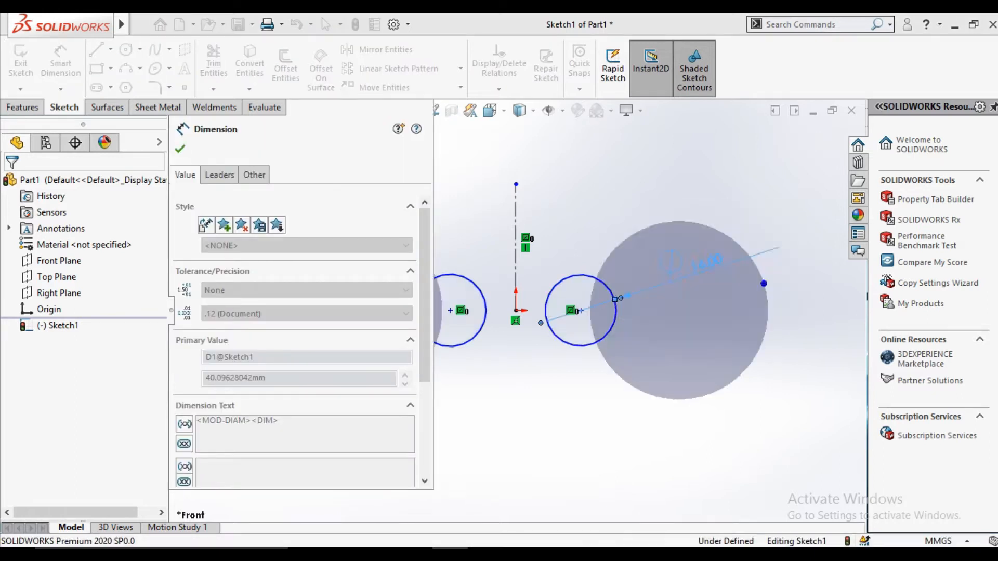
left_click(486, 306)
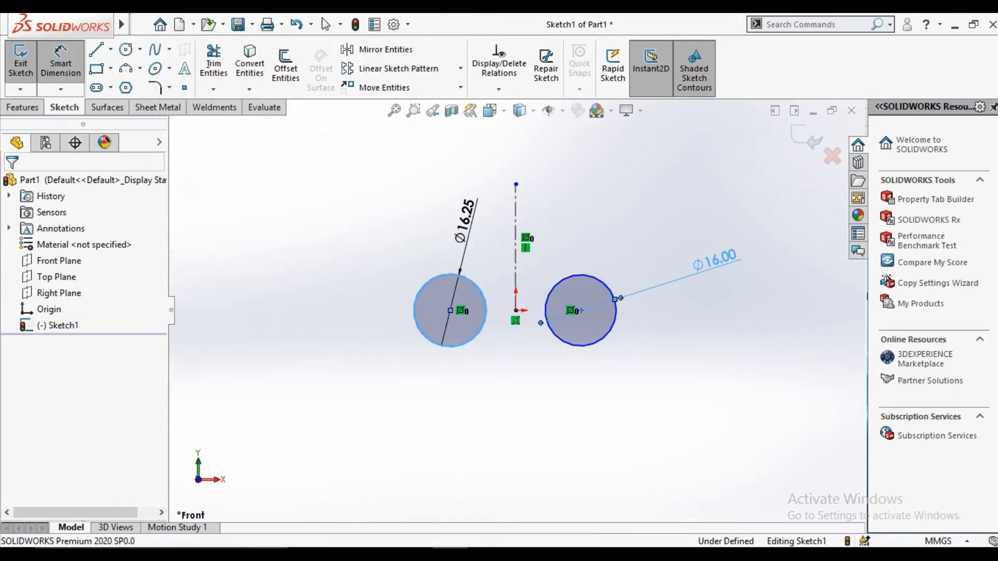
left_click(490, 222)
type("16")
key("Return")
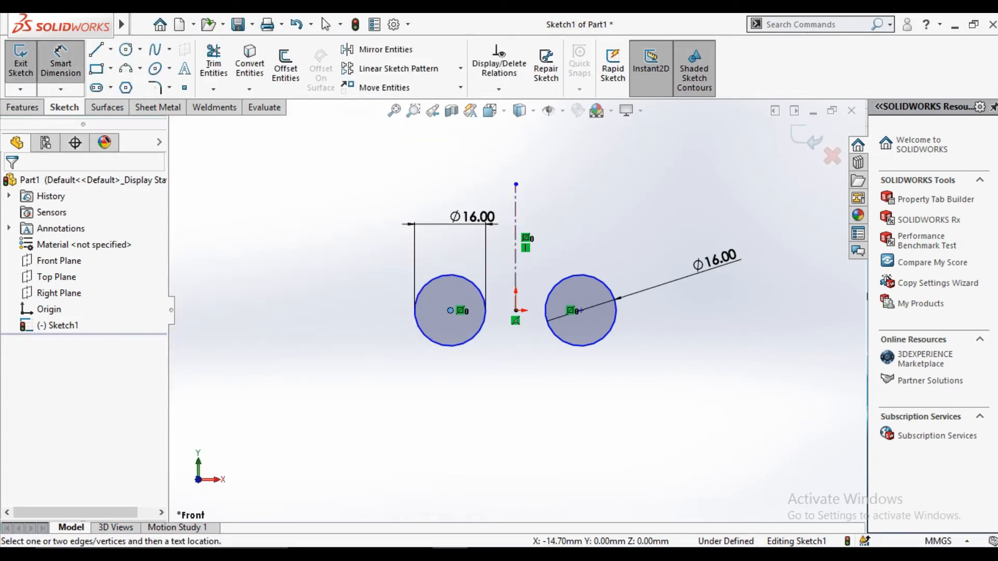
Dimension the horizontal distance between the two circle centres as 26 mm.
left_click(451, 310)
left_click(581, 310)
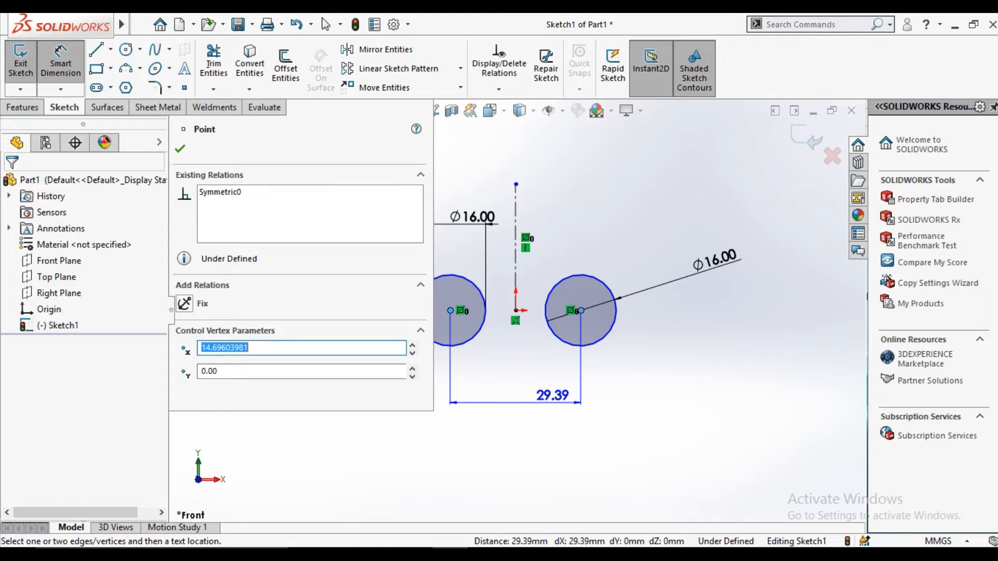
left_click(554, 402)
type("26")
key("Return")
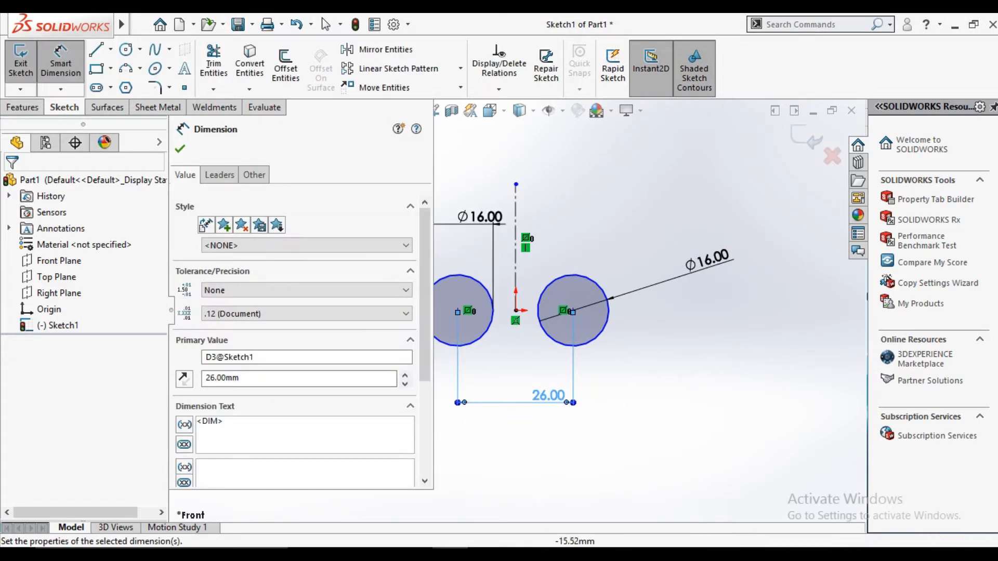
left_click(180, 150)
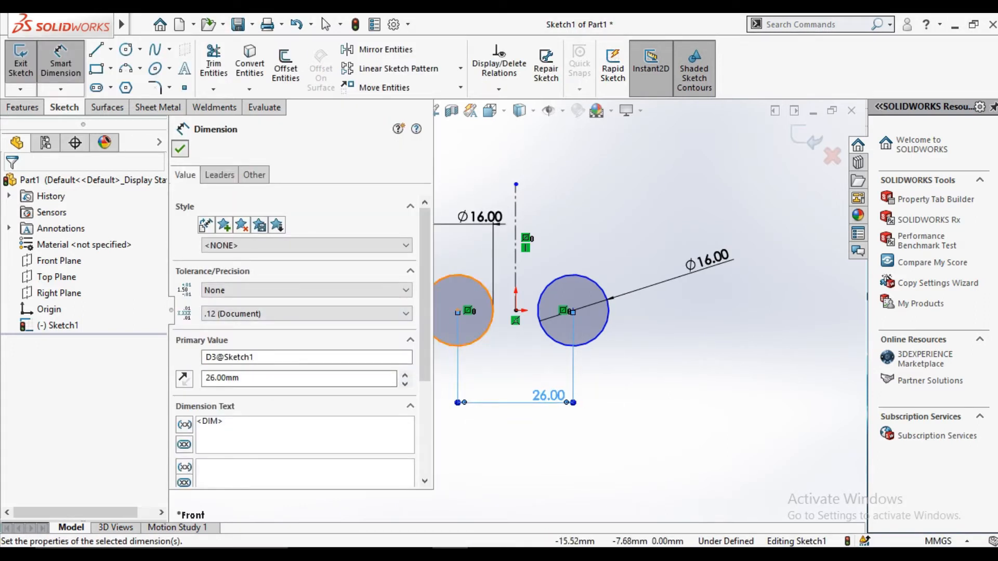
Sketch a three-point arc above the circles that spans the centerline and curves down toward the origin.
left_click(126, 69)
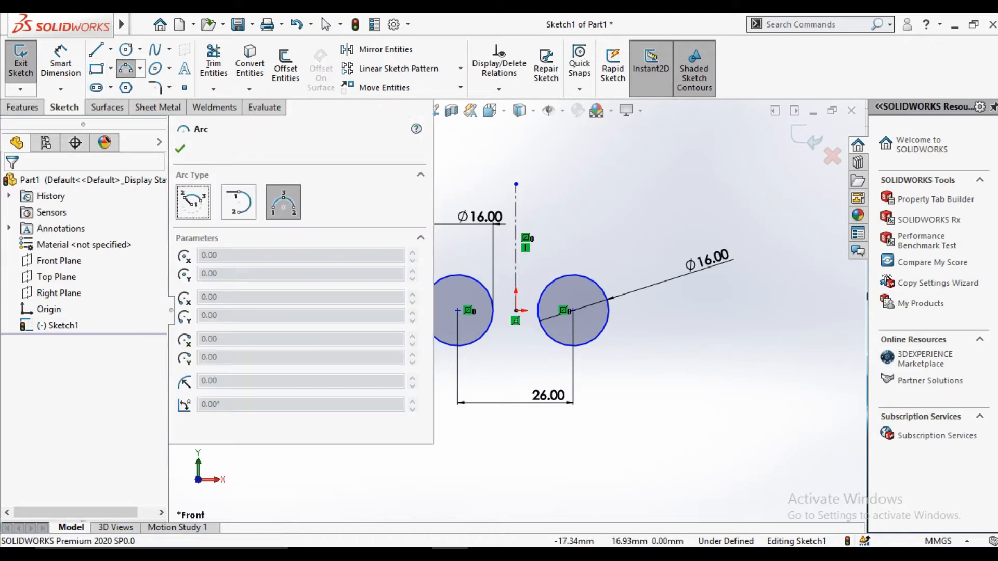
scroll(437, 221, "down", 2)
left_click(447, 267)
left_click(639, 267)
left_click(543, 296)
right_click(543, 296)
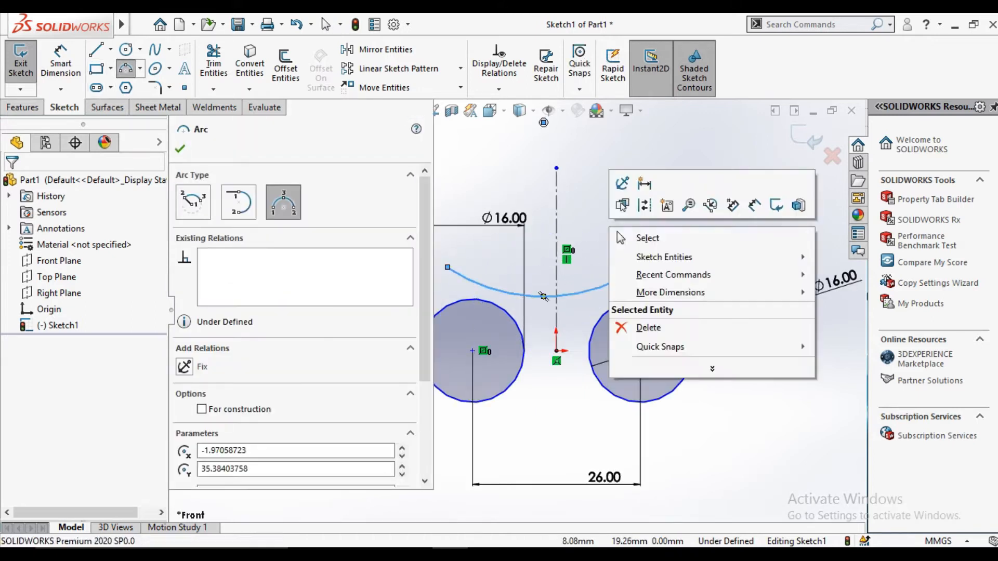
left_click(648, 238)
Sketch a three-point arc below the circles that spans the centerline and curves up toward the origin.
left_click(126, 69)
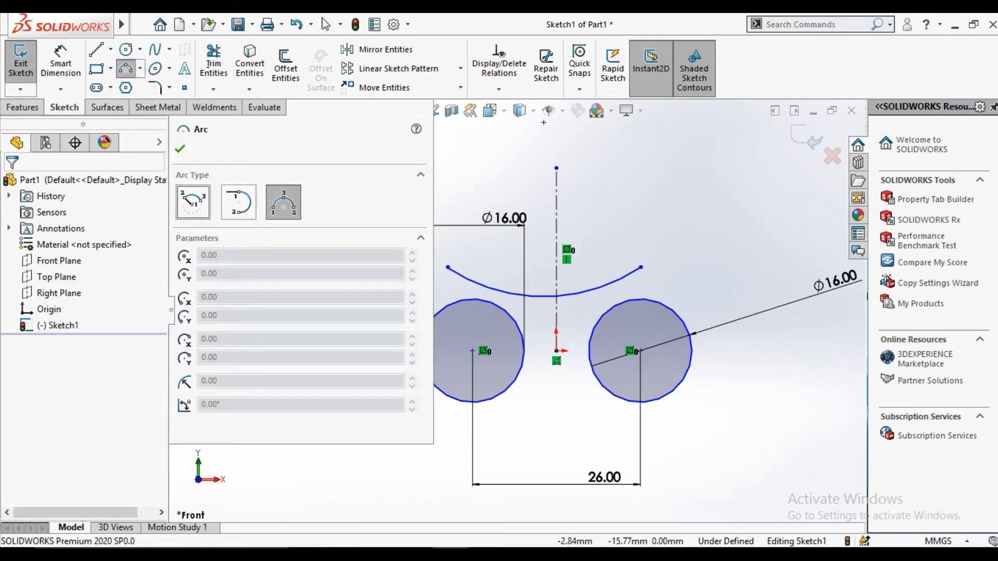
left_click(485, 435)
left_click(635, 434)
left_click(640, 432)
right_click(681, 442)
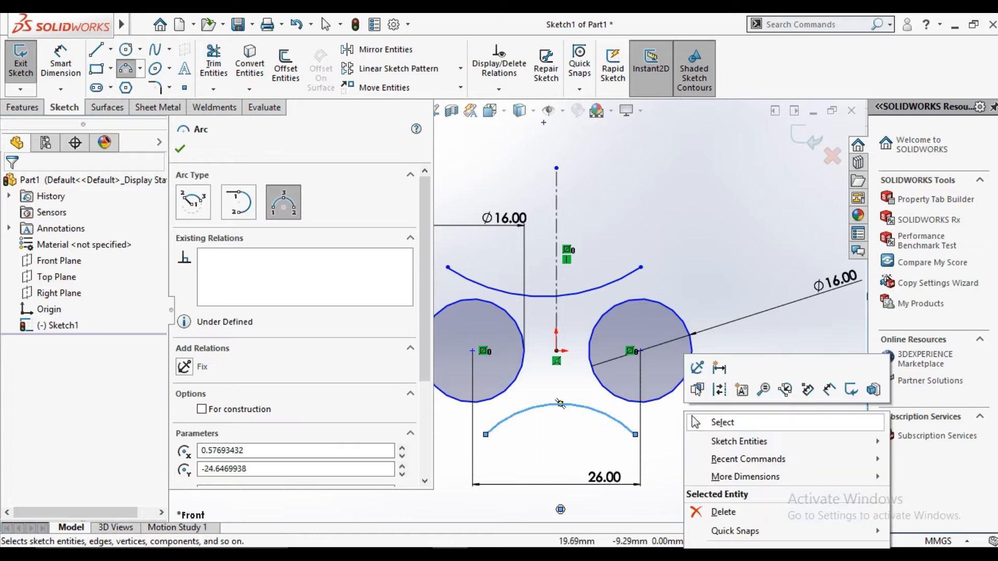
left_click(712, 419)
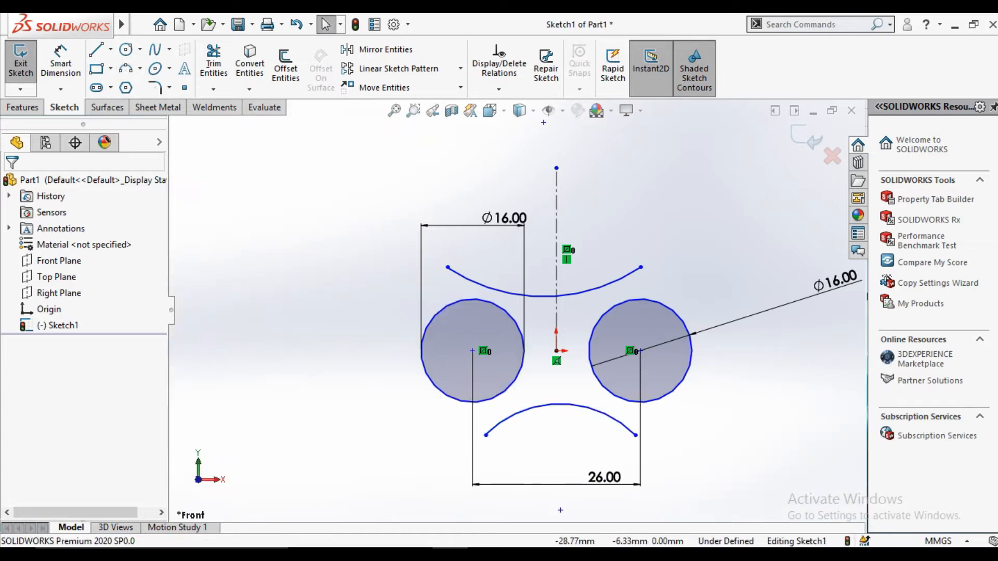
Make the upper arc tangent to both the left and the right circle.
scroll(515, 242, "down", 2)
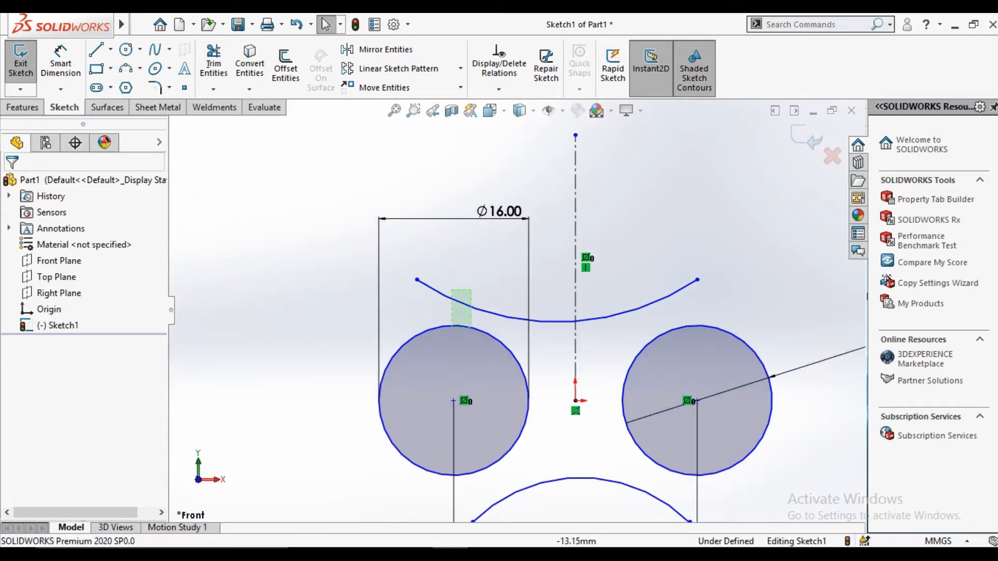
left_click_drag(471, 290, 451, 326)
left_click(208, 404)
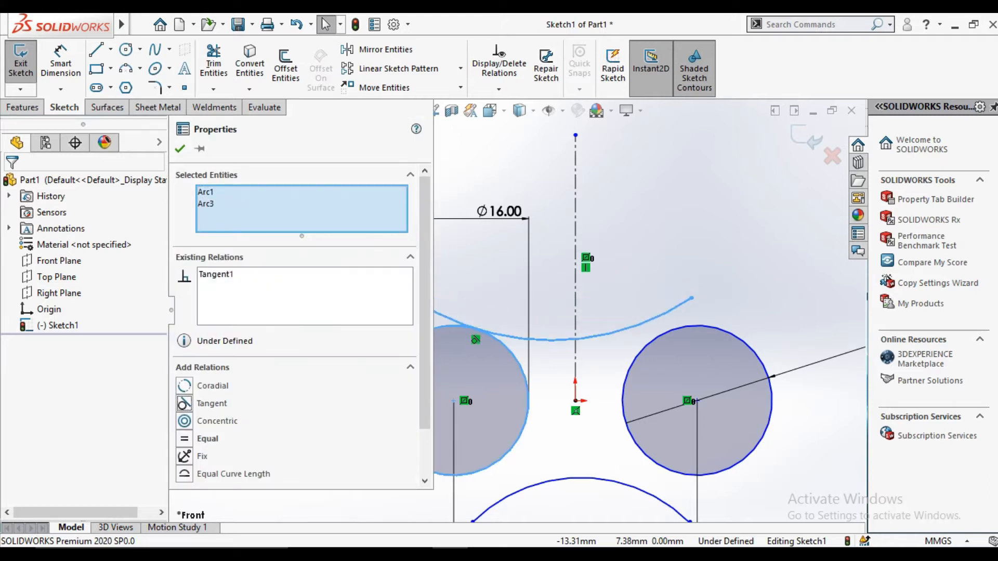
key("Escape")
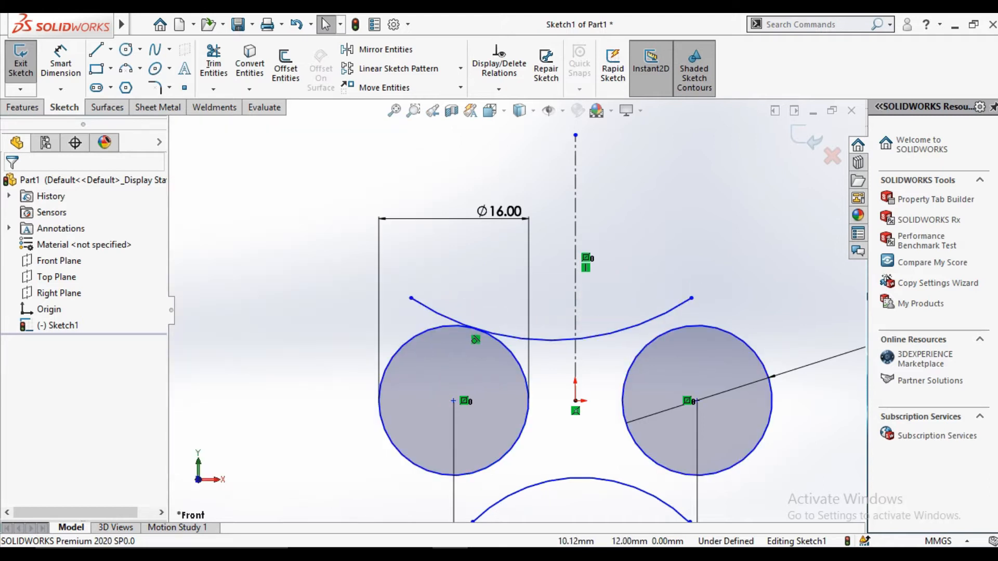
left_click_drag(669, 290, 662, 347)
left_click(208, 404)
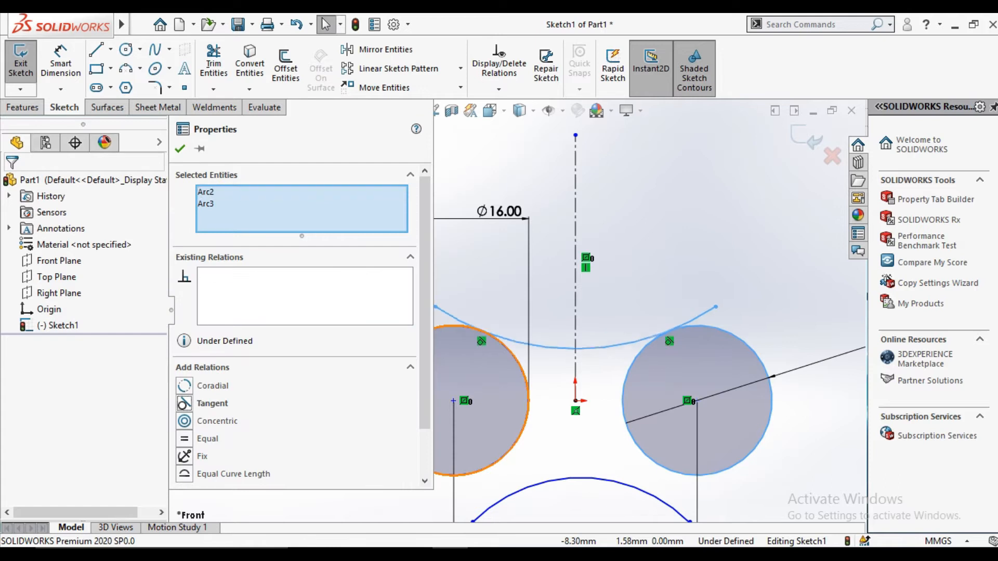
key("Escape")
Make the lower arc tangent to the left circle.
scroll(457, 444, "up", 3)
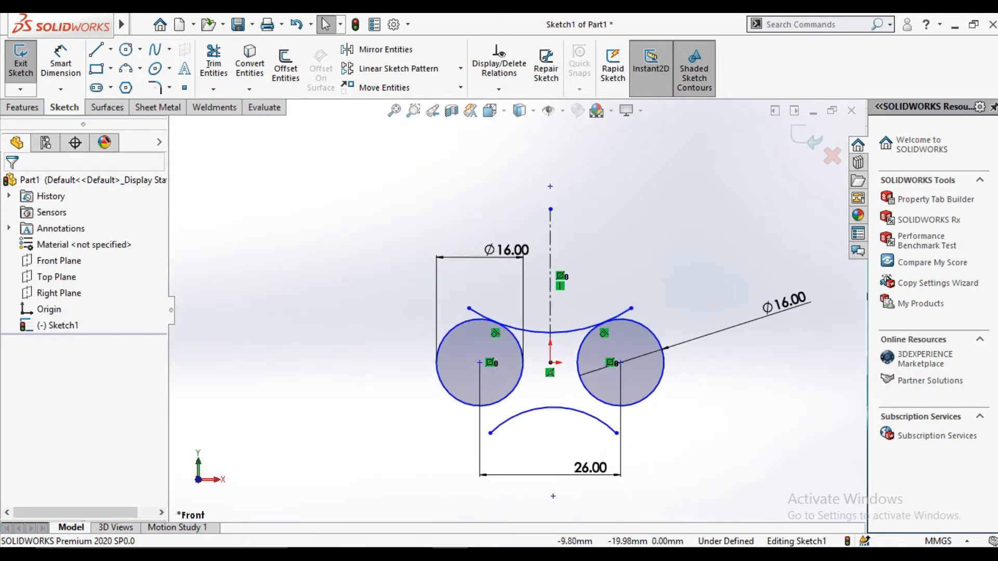
scroll(507, 471, "down", 4)
left_click_drag(487, 329, 484, 306)
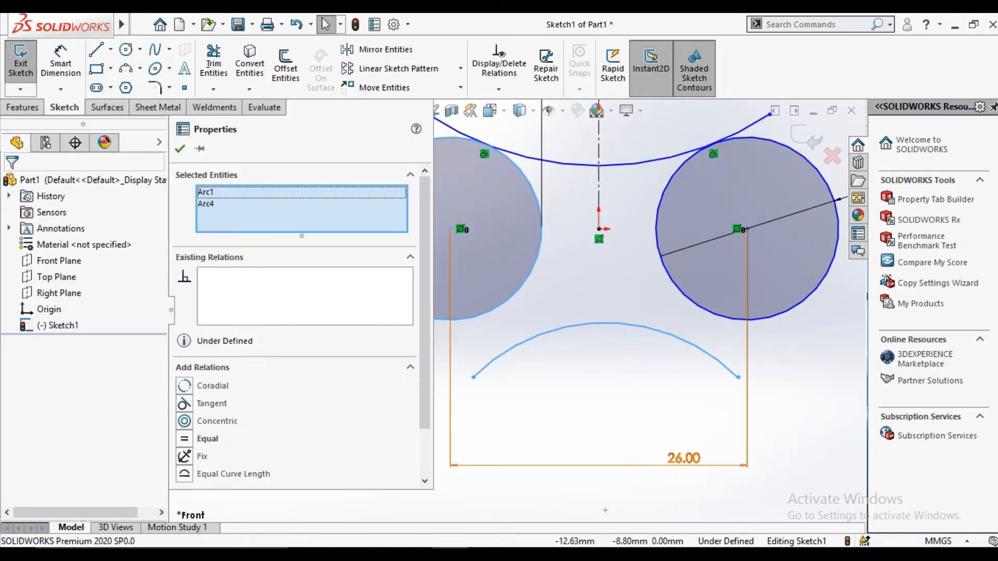
left_click(184, 404)
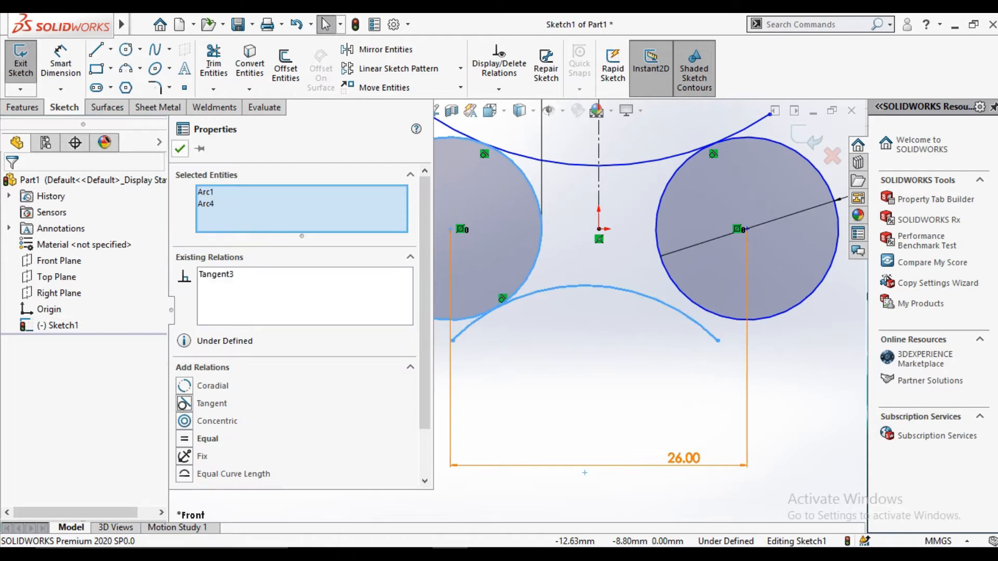
key("Escape")
Extend the lower arc's right end outward past the right circle and make the arc tangent to that circle.
left_click_drag(718, 340, 764, 392)
key("Escape")
left_click(714, 335)
left_click(722, 316, "ctrl")
left_click(184, 404)
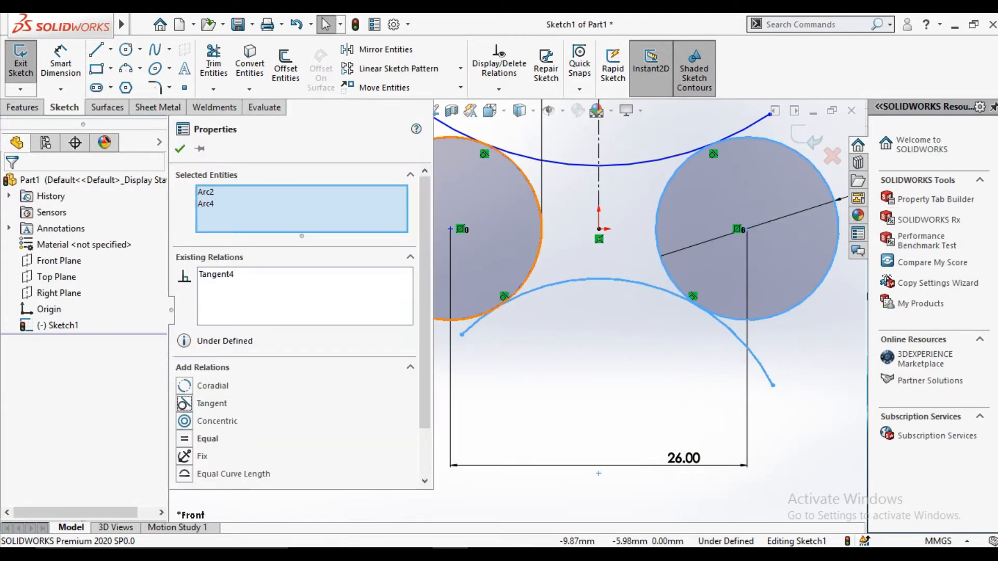
left_click(180, 148)
Trim the overhanging ends of the upper and lower arcs back to their tangent points on the circles.
left_click(214, 63)
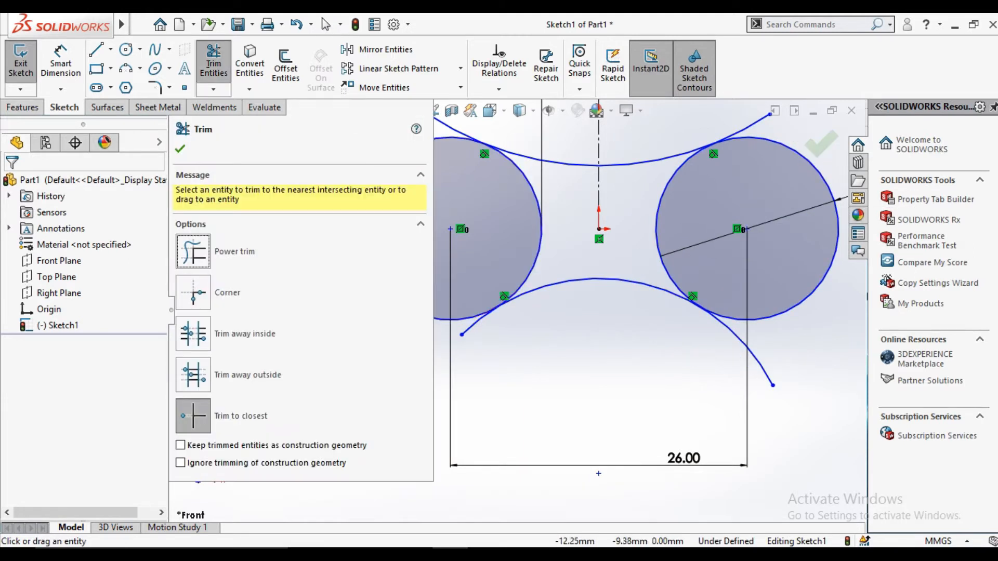
left_click(478, 320)
left_click(763, 367)
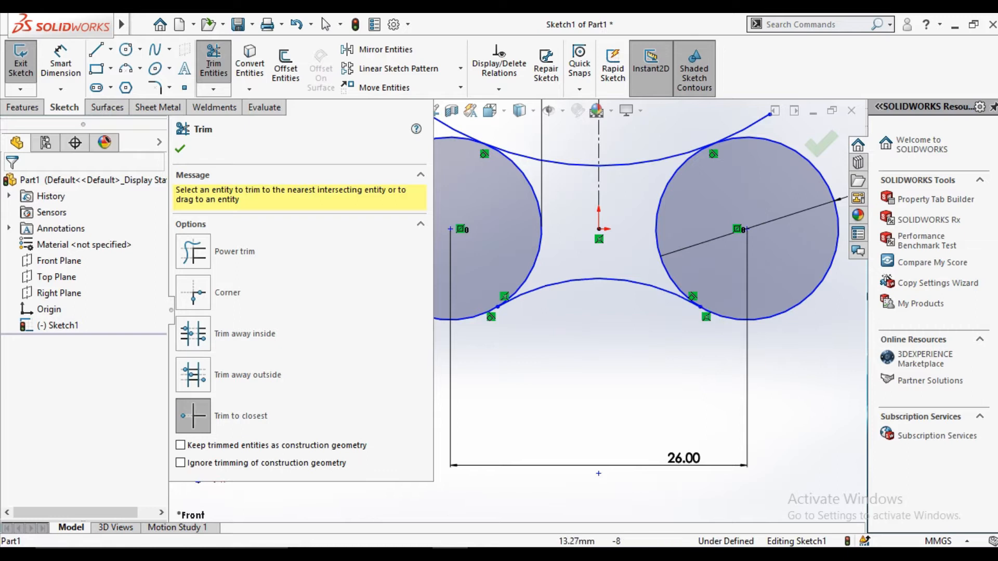
left_click(458, 130)
Try to trim away the inner portion of the left circle between the two arcs.
left_click(528, 184)
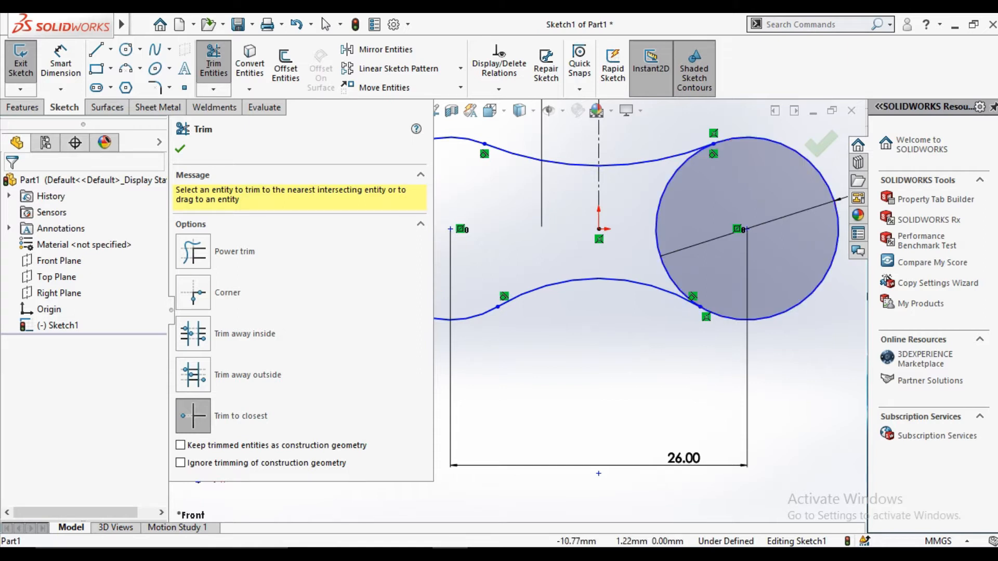
key("Escape")
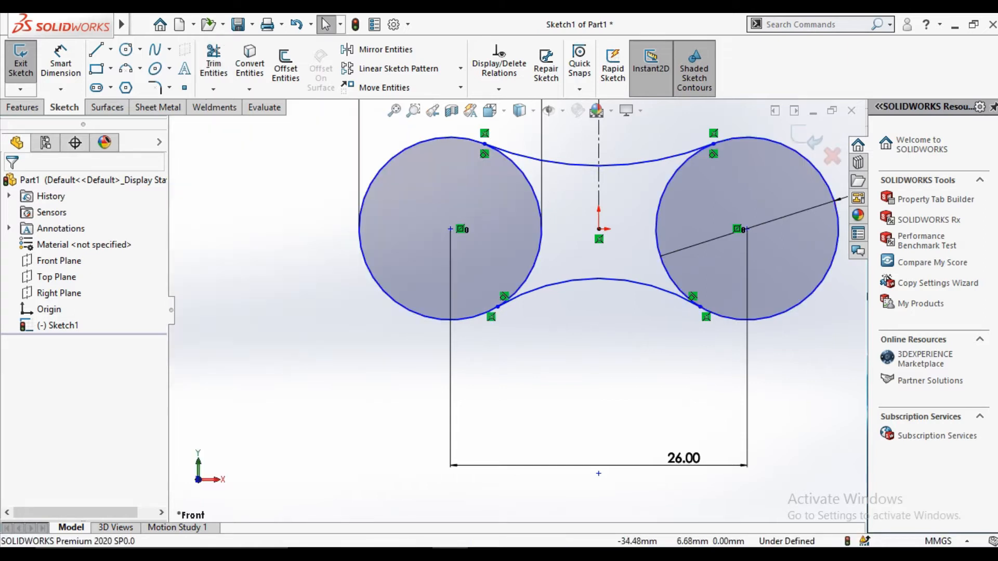
scroll(323, 238, "up", 2)
scroll(442, 247, "down", 2)
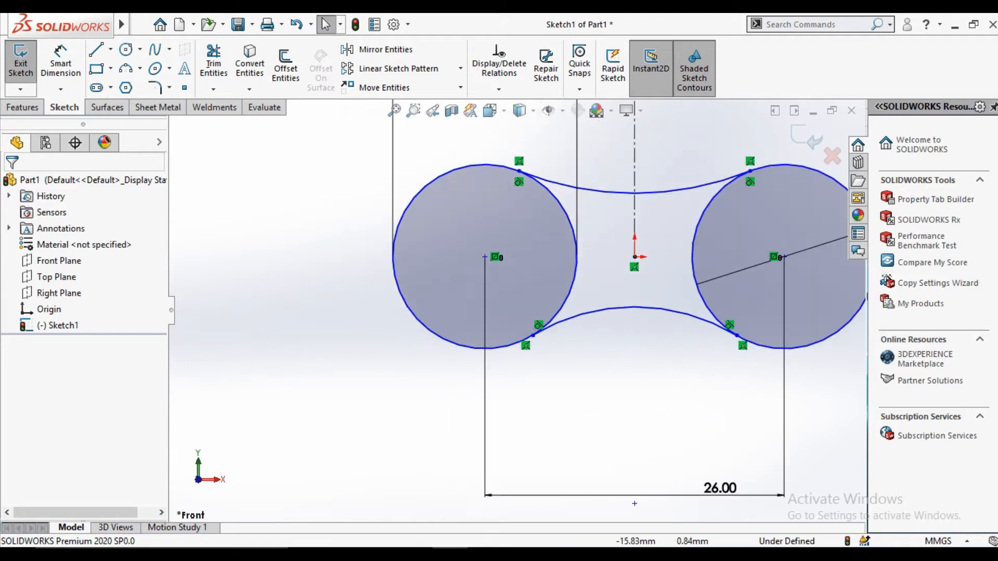
Dimension the upper connecting arc with a radius of 50 mm.
left_click(60, 61)
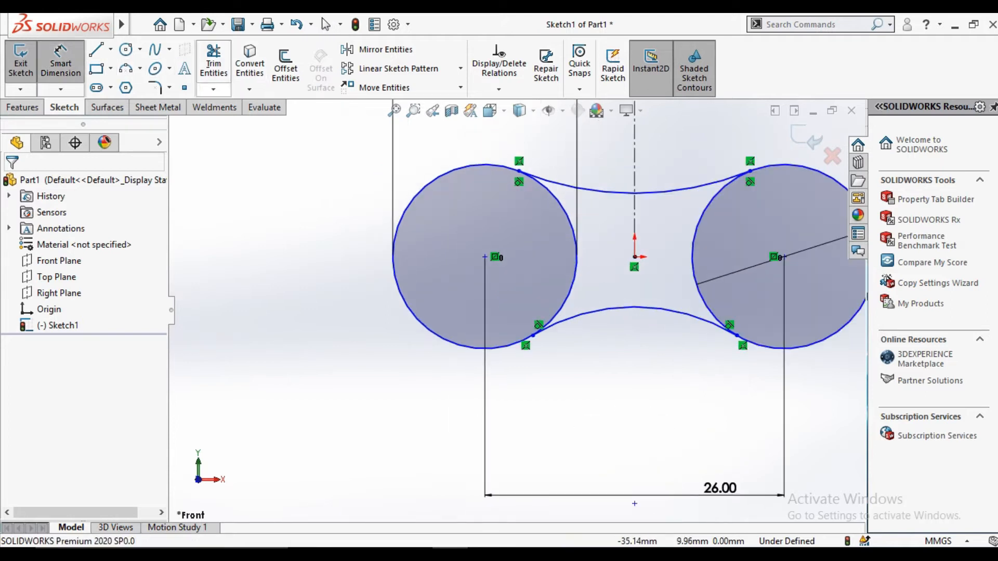
left_click(634, 192)
left_click(674, 151)
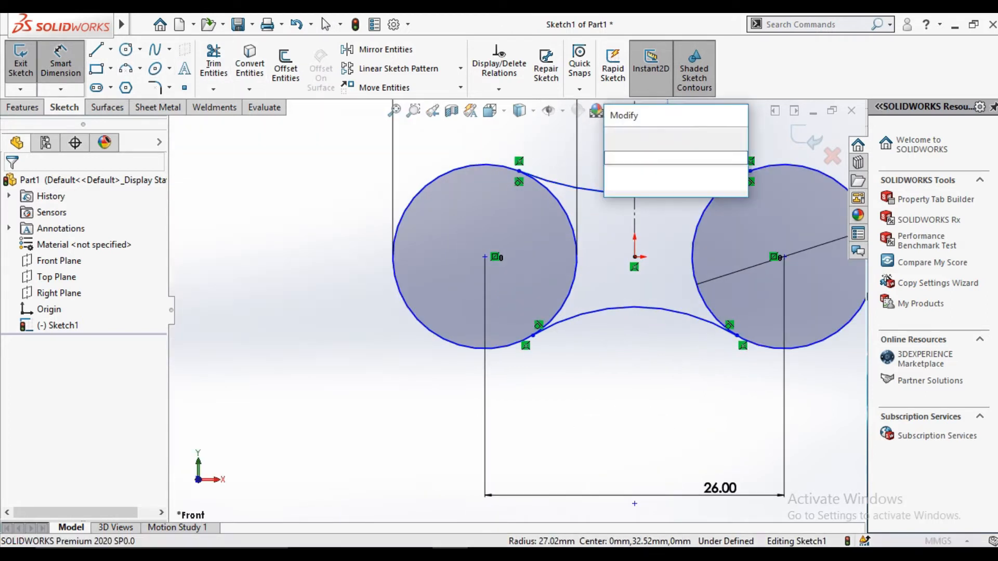
type("5")
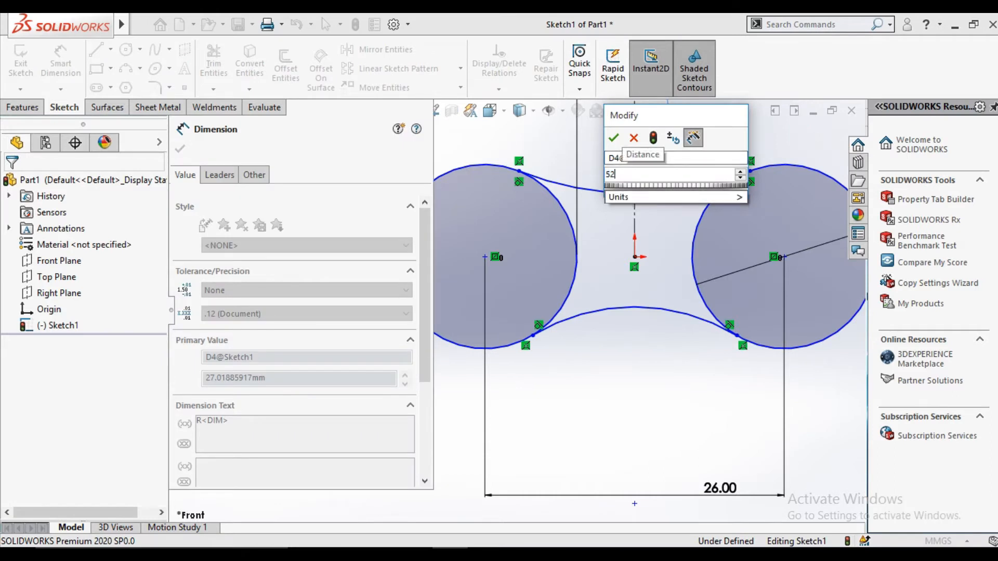
type("2")
key("BackSpace")
type("0")
key("Return")
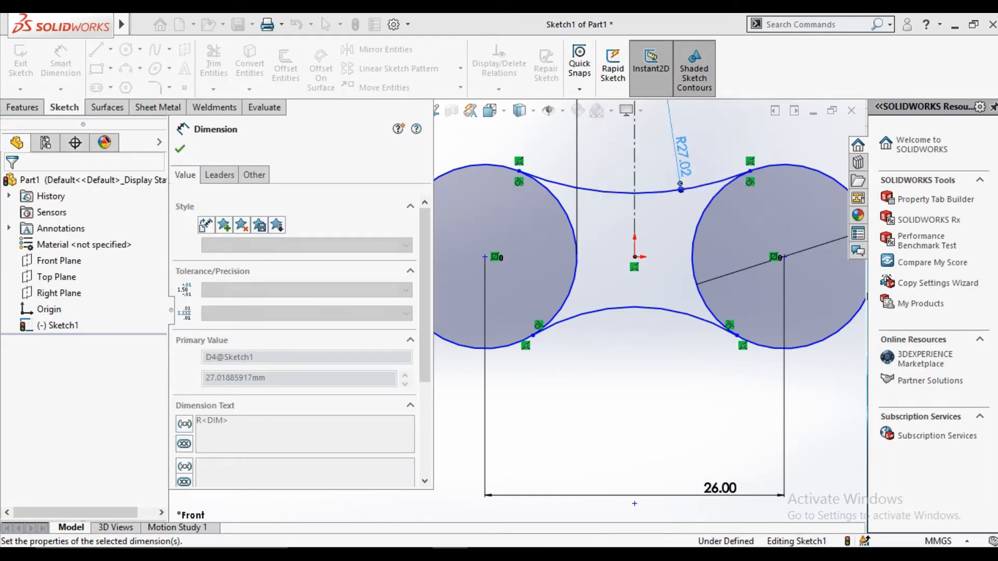
Dimension the lower connecting arc with a radius of 50 mm.
left_click(634, 308)
left_click(643, 447)
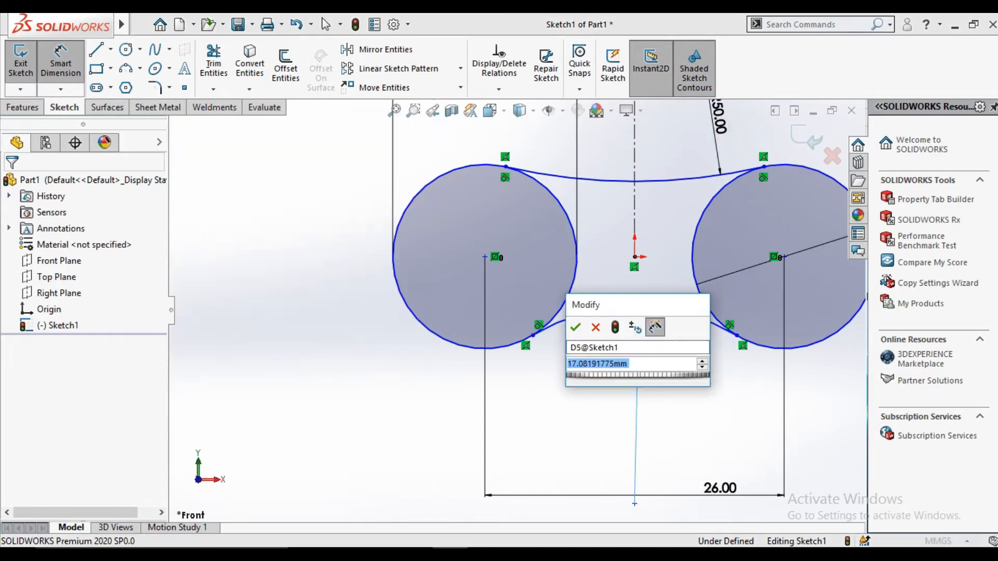
type("50")
key("Return")
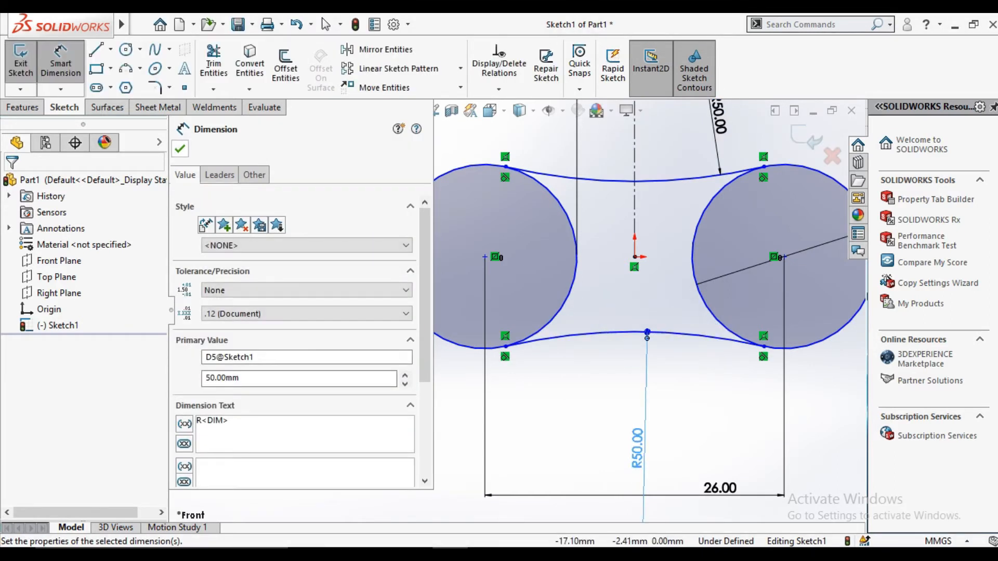
left_click(180, 149)
Trim away the inner portions of both end circles between the two arcs to leave one closed plate outline.
left_click(213, 61)
left_click(576, 260)
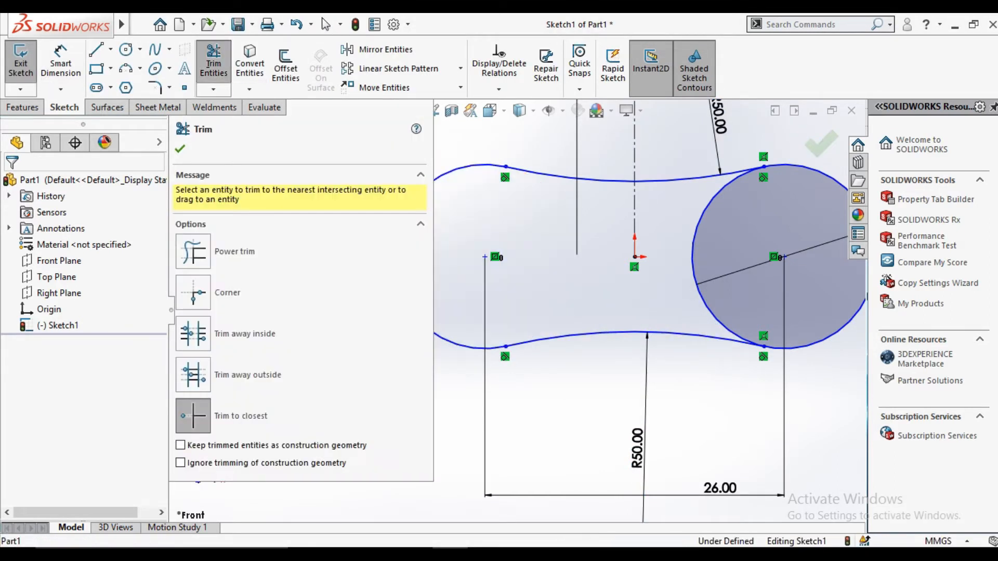
left_click(692, 249)
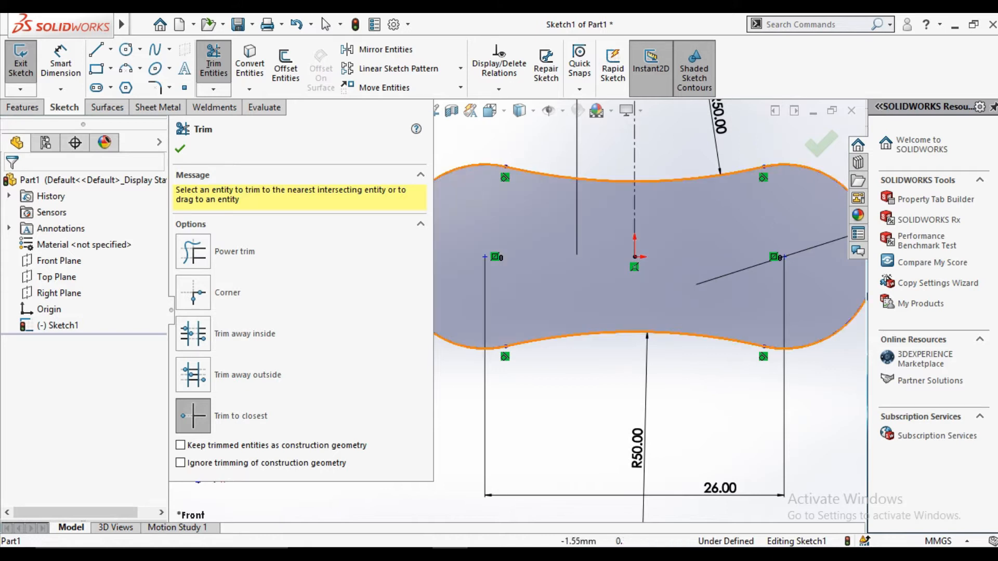
left_click(180, 150)
Sketch two hole circles, one at the centre of each rounded end of the link plate.
left_click(126, 50)
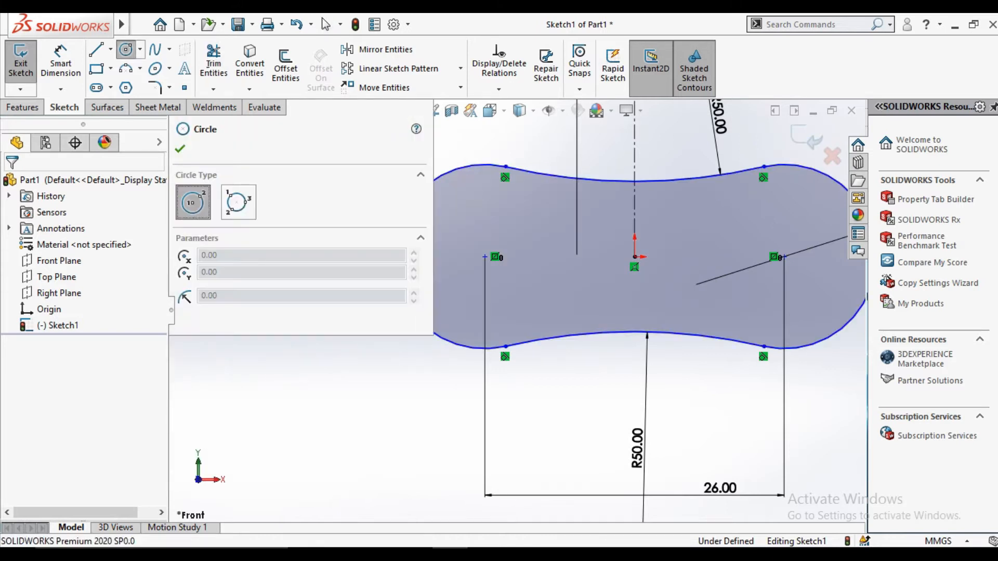
left_click(485, 257)
left_click(520, 257)
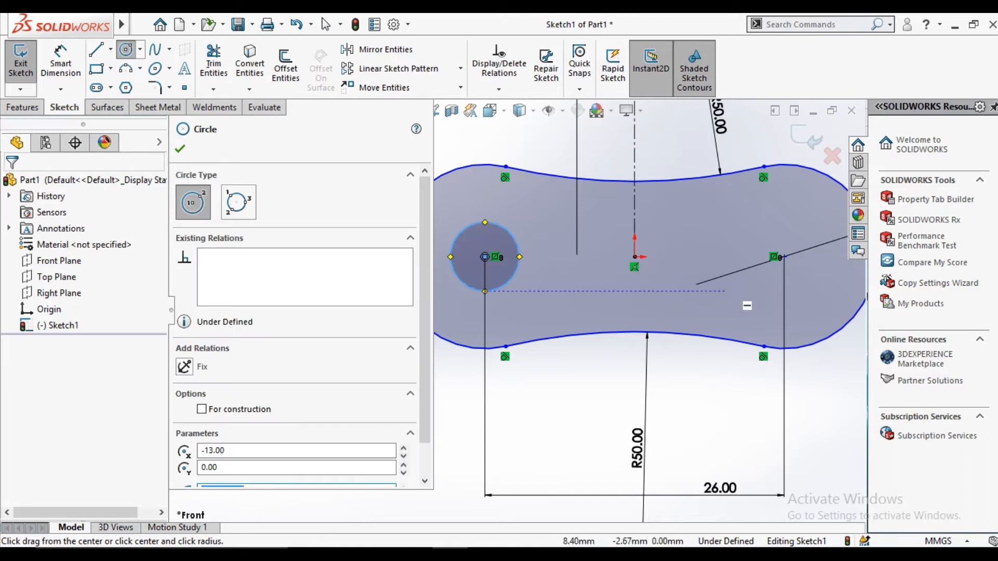
left_click(784, 257)
left_click(829, 257)
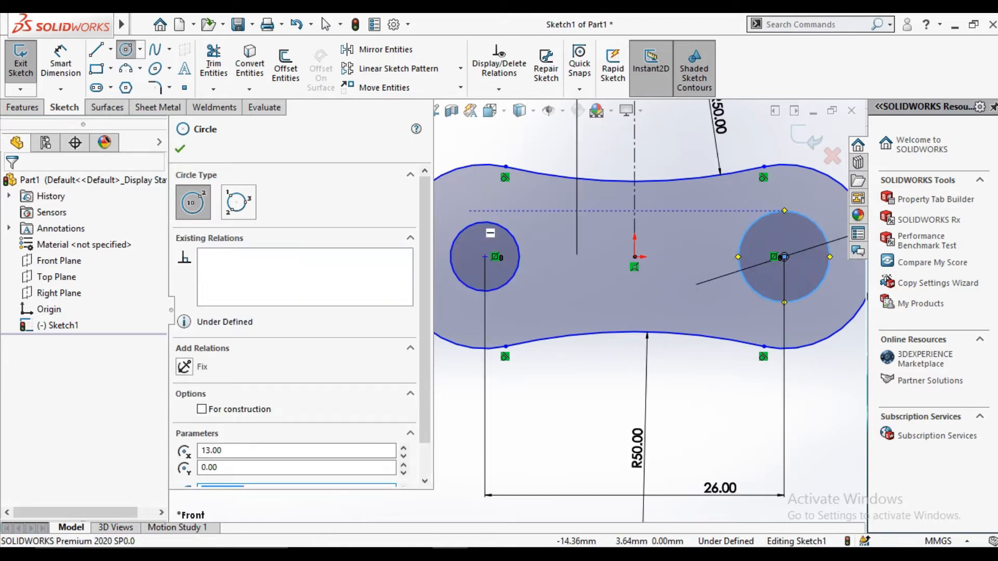
key("Escape")
Dimension both hole circles with a diameter of 5 mm.
left_click(60, 62)
left_click(500, 287)
left_click(566, 416)
type("5")
key("Return")
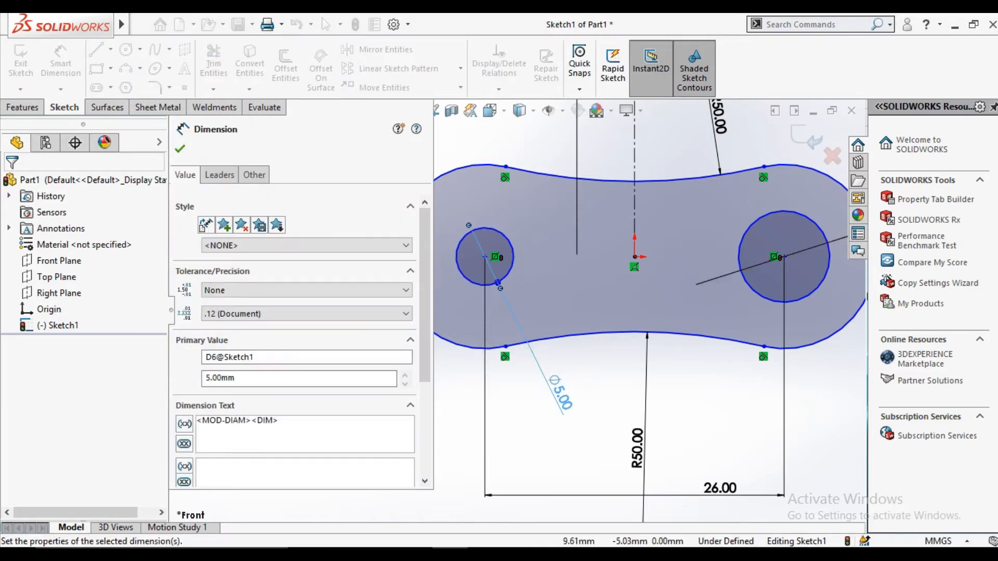
left_click(798, 301)
left_click(836, 432)
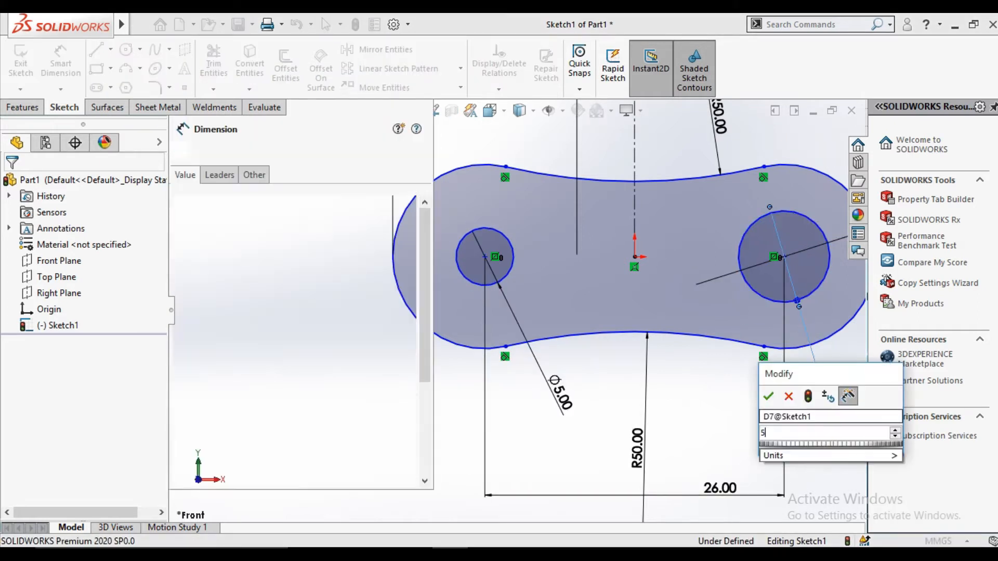
type("5")
key("Return")
key("Escape")
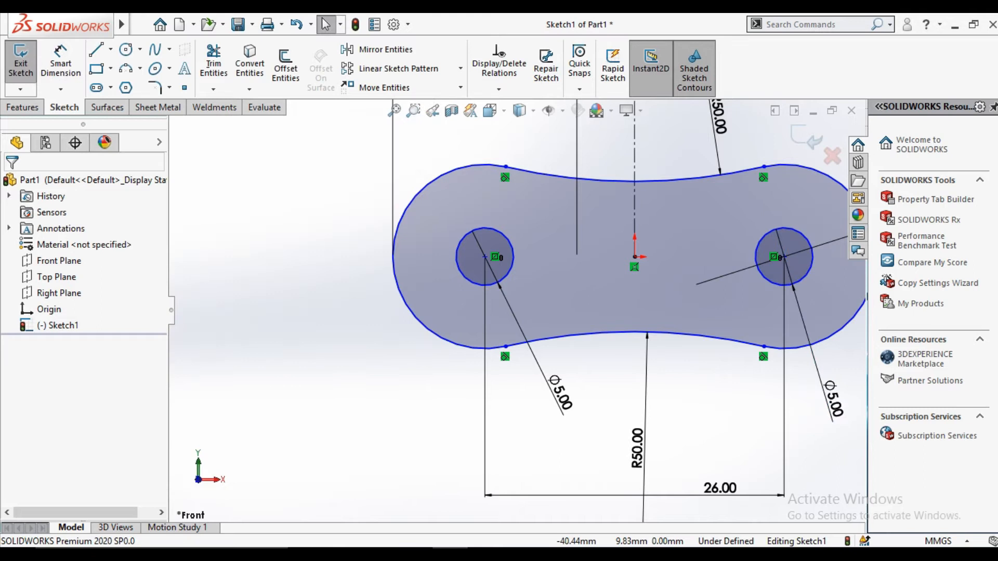
Extrude the link plate sketch as a blind boss 1 mm deep.
left_click(22, 107)
left_click(27, 68)
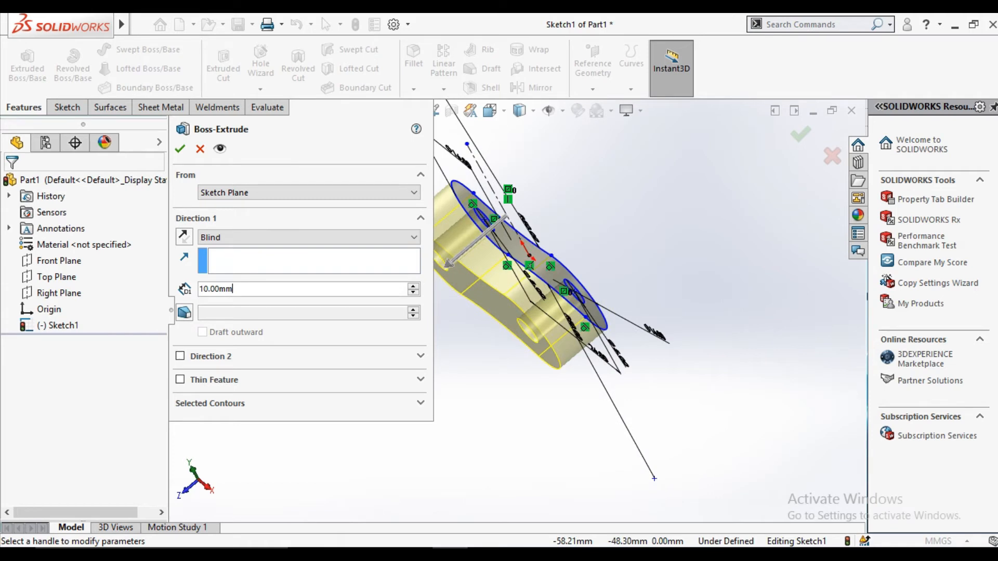
type("1")
key("Return")
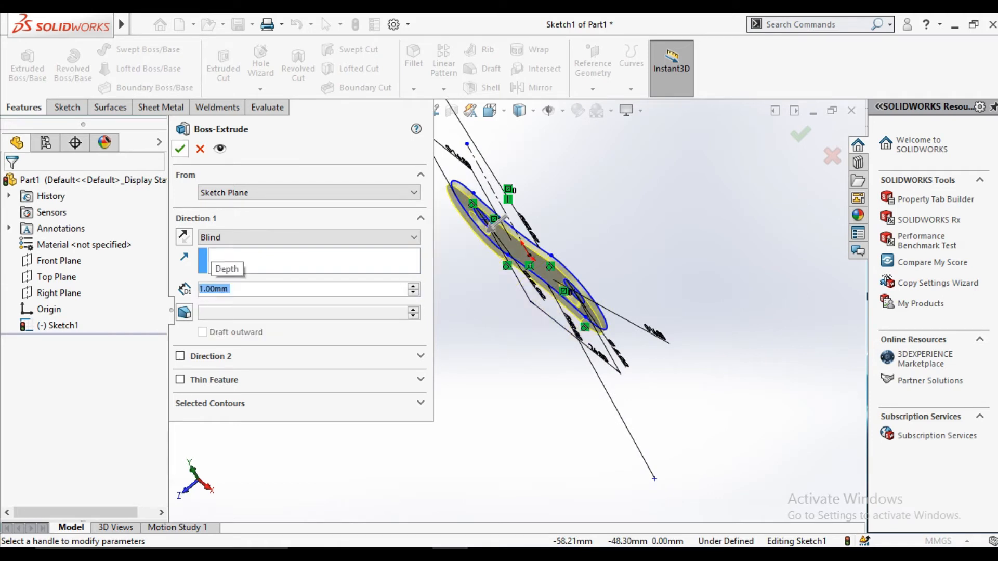
left_click(179, 149)
Create a reference plane offset 7 mm outward from the flat face of the link plate.
middle_click_drag(582, 312, 512, 312)
left_click(592, 78)
left_click(605, 107)
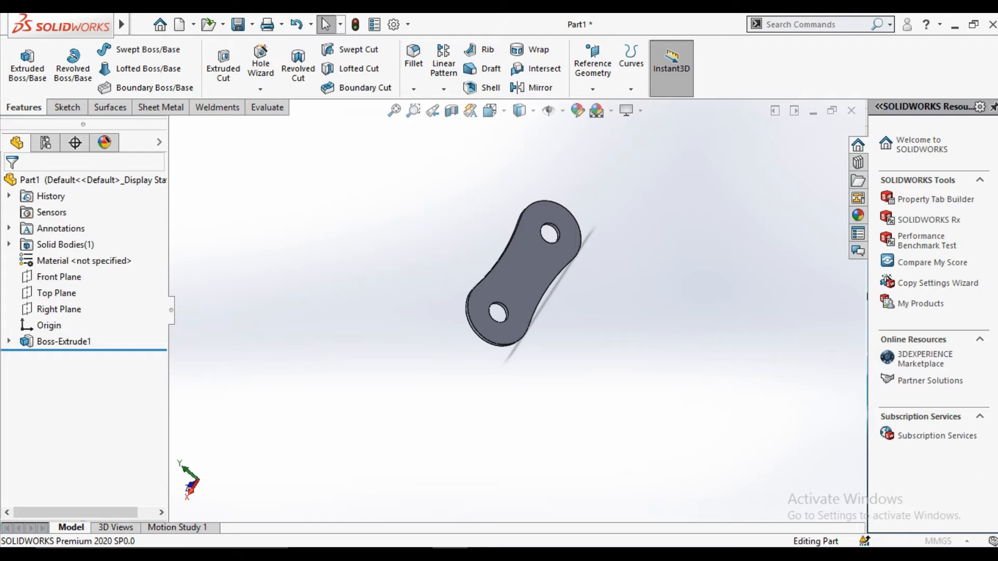
scroll(513, 300, "up", 2)
middle_click_drag(486, 294, 525, 278)
scroll(526, 273, "down", 5)
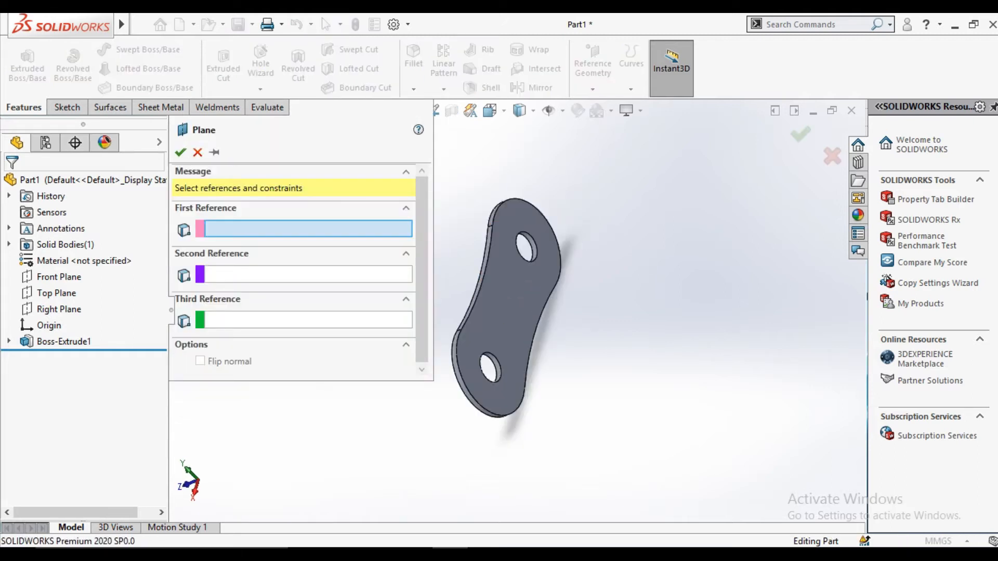
left_click(524, 297)
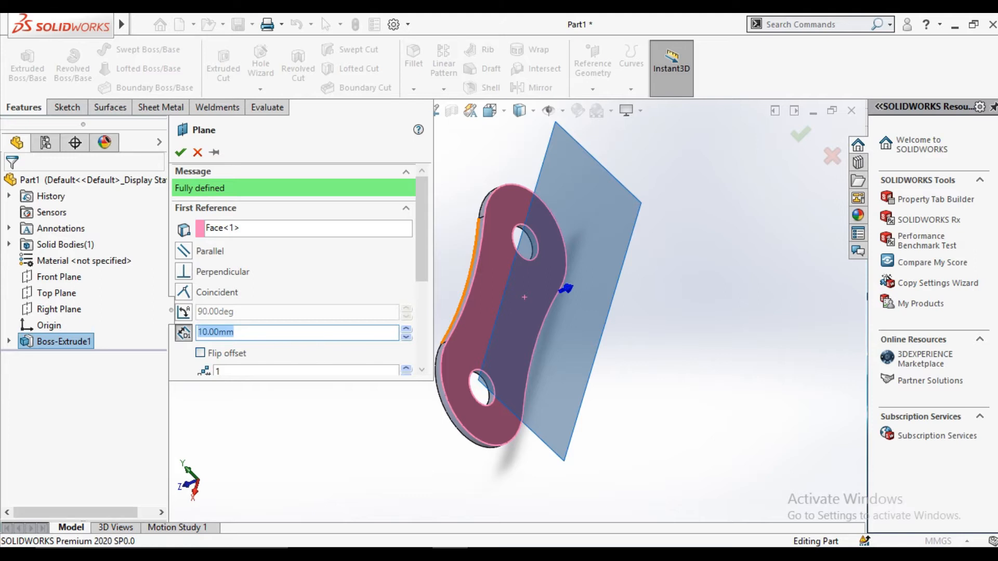
key("Return")
key("Return")
Mirror the link plate body about the offset plane with Merge solids turned off.
mouse_move(549, 297)
middle_mouse_down()
mouse_move(614, 299)
mouse_move(538, 305)
middle_mouse_up()
left_click(536, 88)
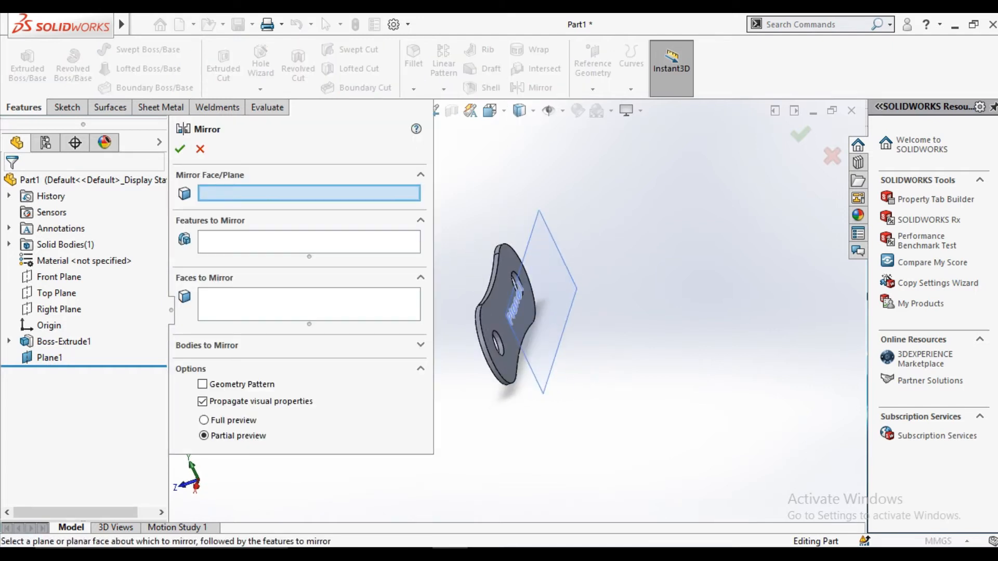
left_click(515, 298)
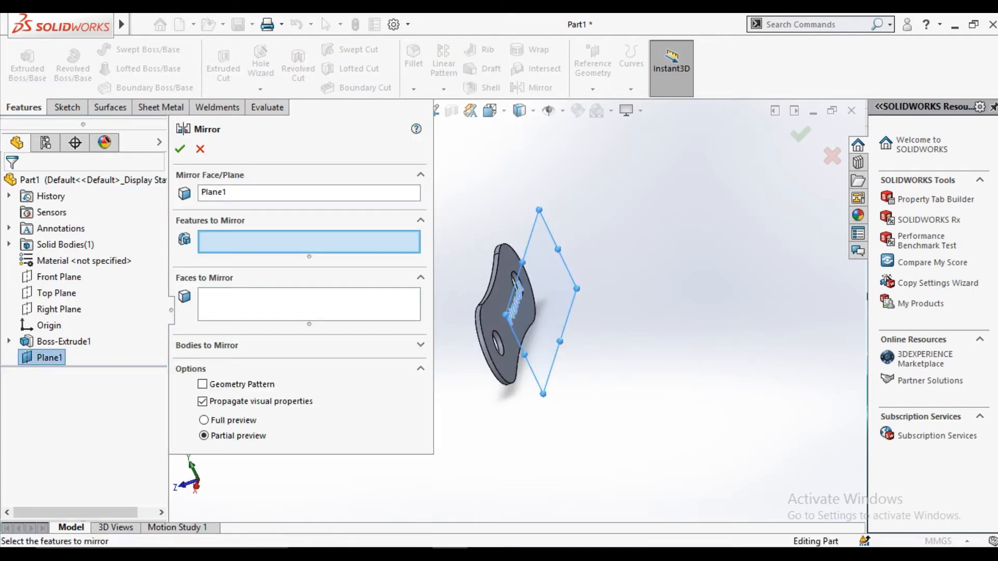
left_click(220, 345)
left_click(498, 307)
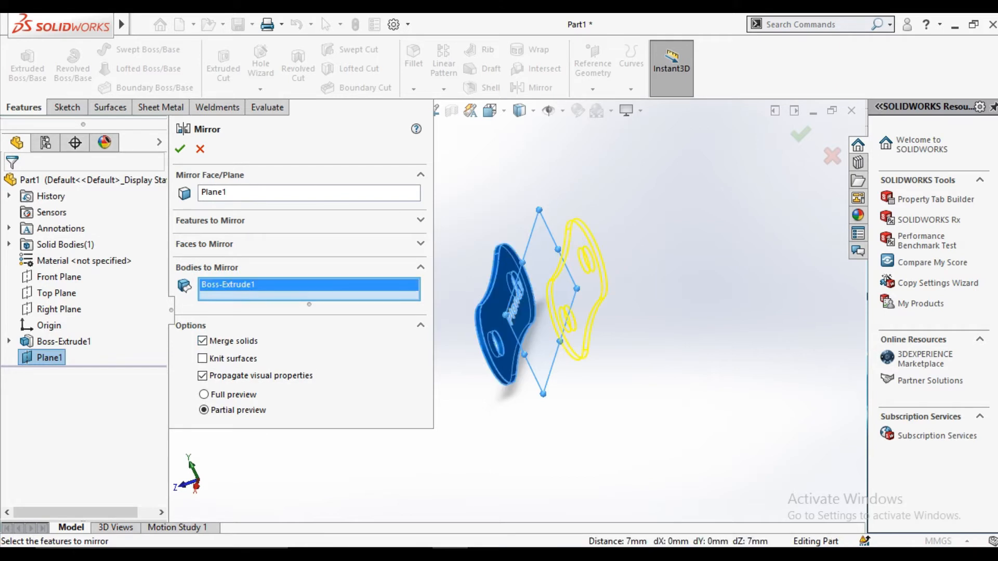
left_click(180, 148)
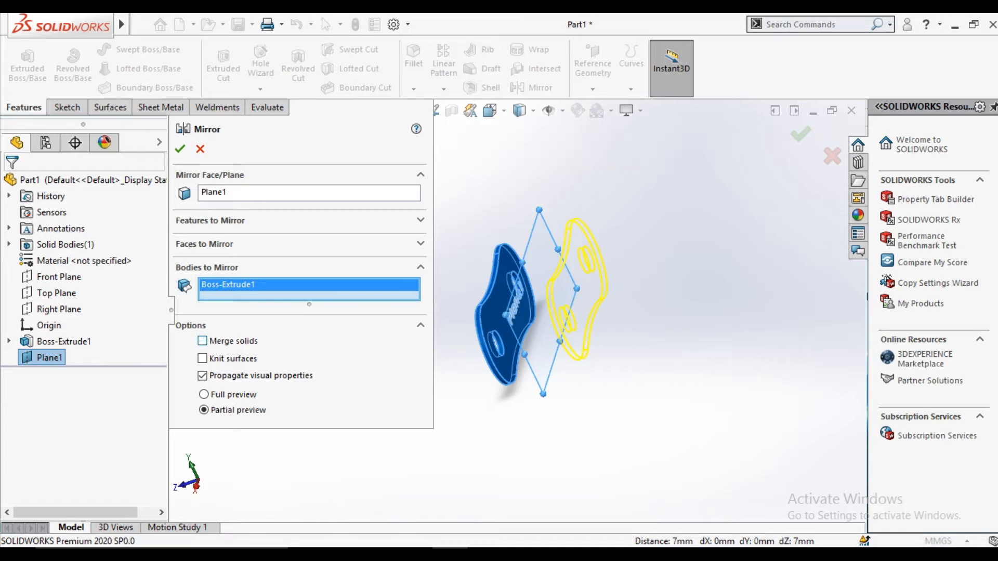
left_click(180, 149)
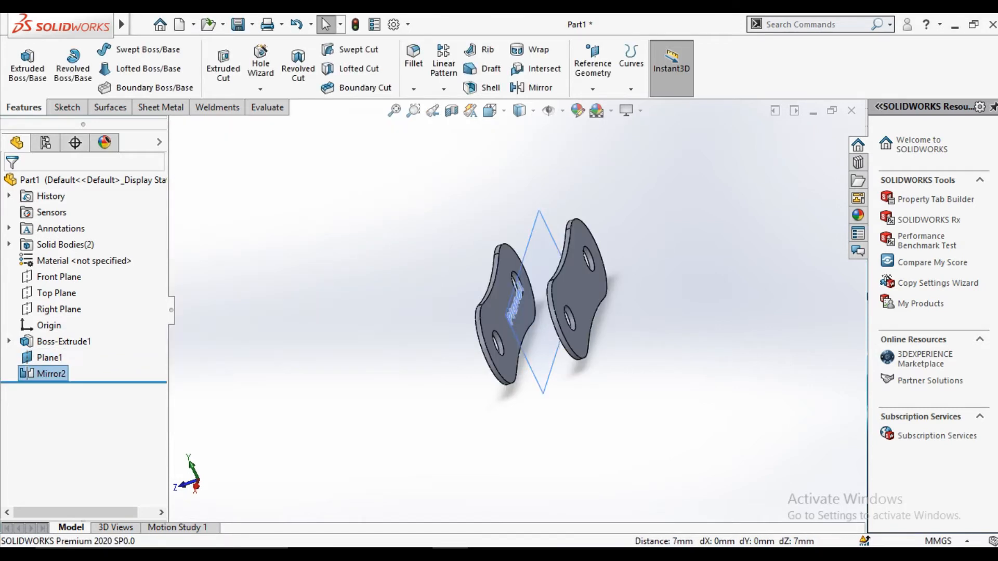
Start a sketch on the offset plane and convert the edges of the plate's two holes into circles.
right_click(540, 228)
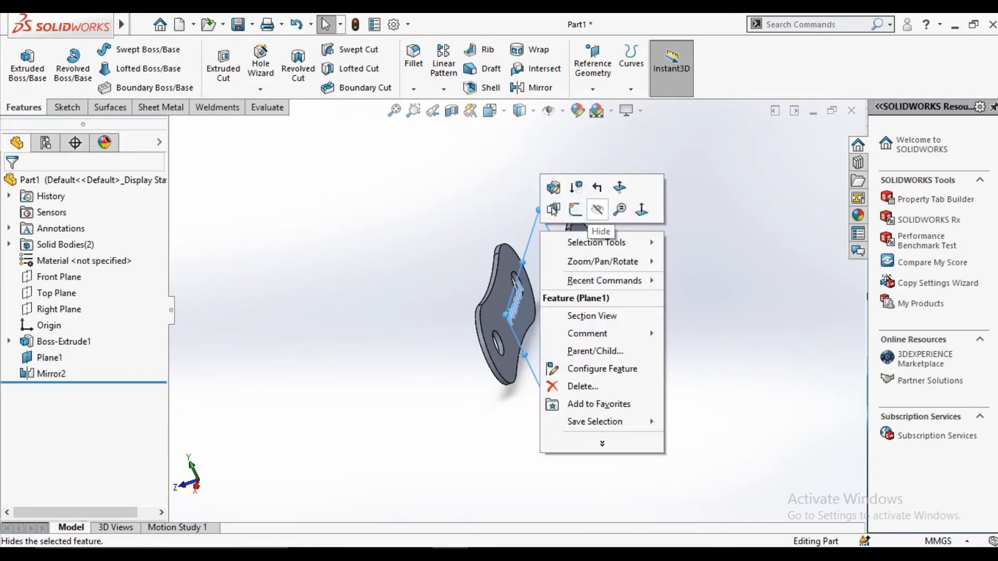
left_click(575, 209)
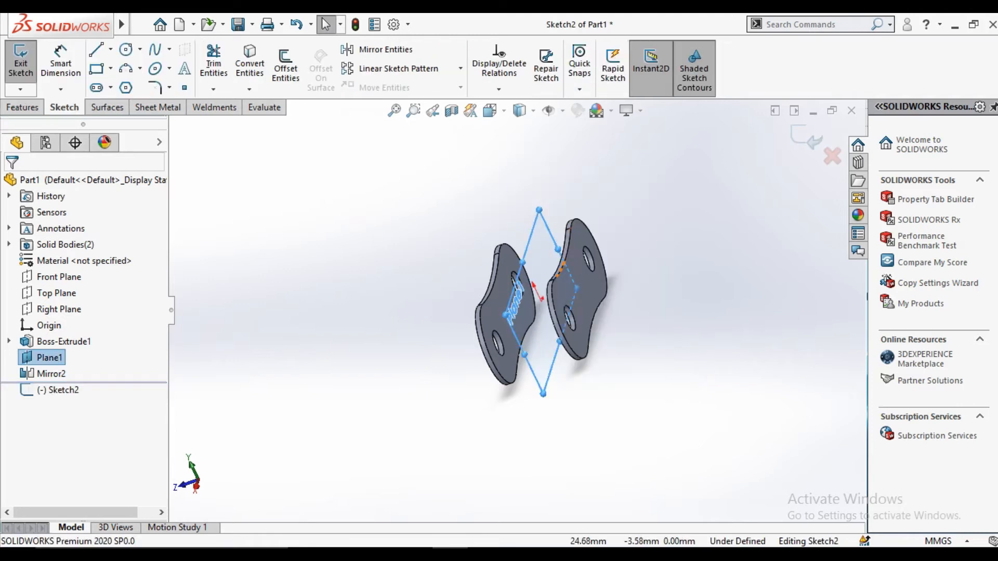
left_click(250, 63)
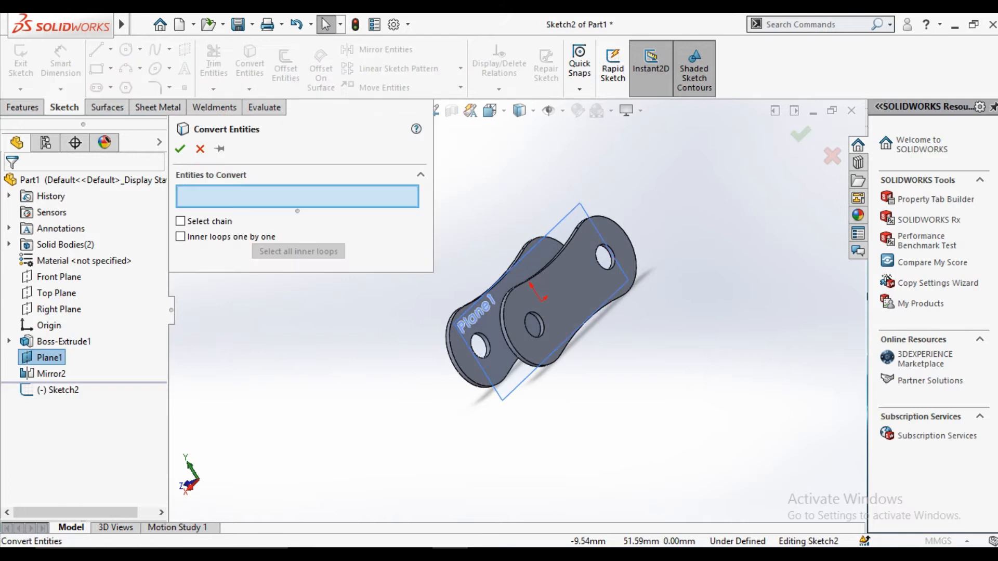
scroll(539, 336, "down", 4)
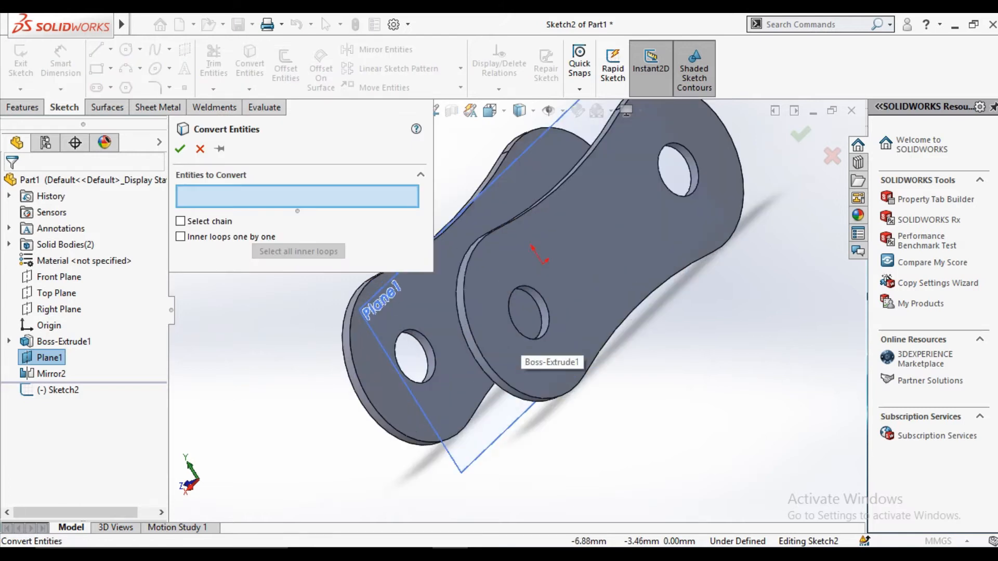
left_click(530, 339)
left_click(672, 195)
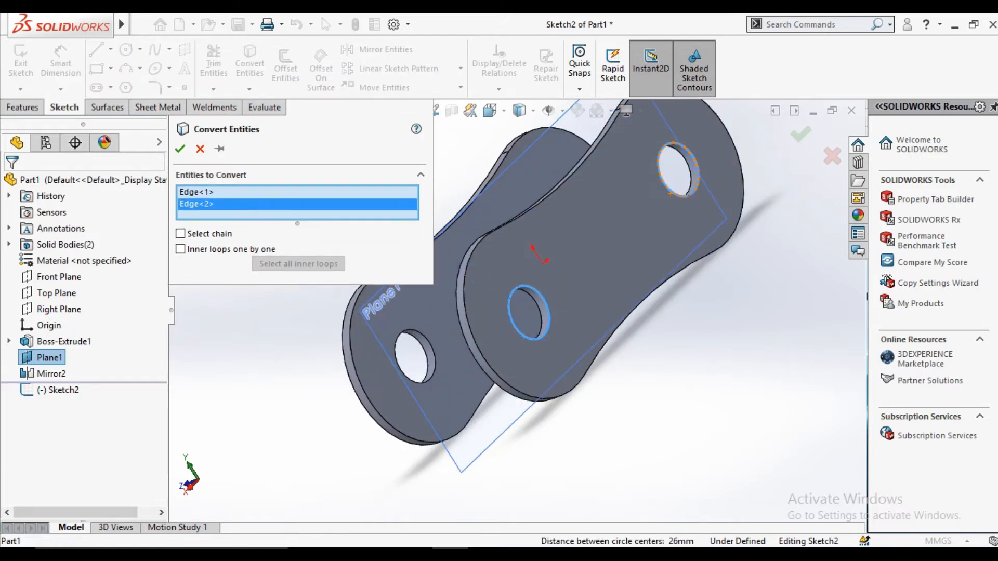
left_click(180, 149)
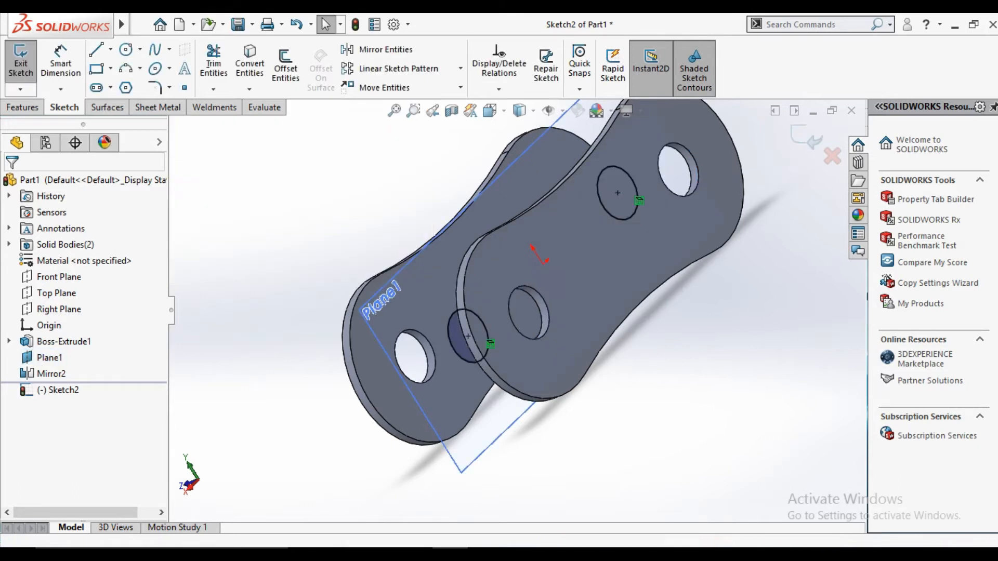
Extrude the two hole circles on the offset plane as pins, using Mid Plane with a 19 mm depth.
middle_click_drag(317, 192, 406, 195)
left_click(22, 107)
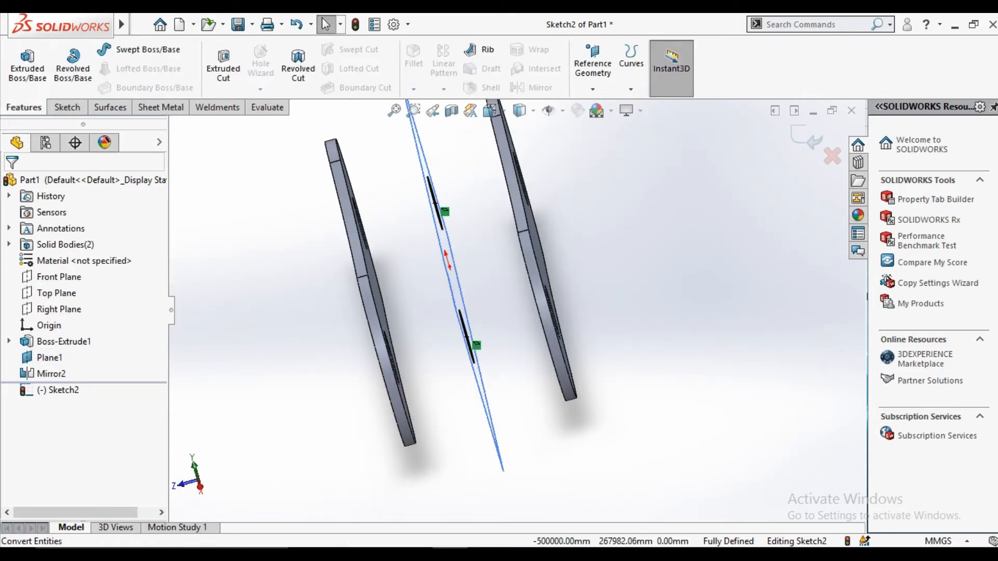
left_click(27, 62)
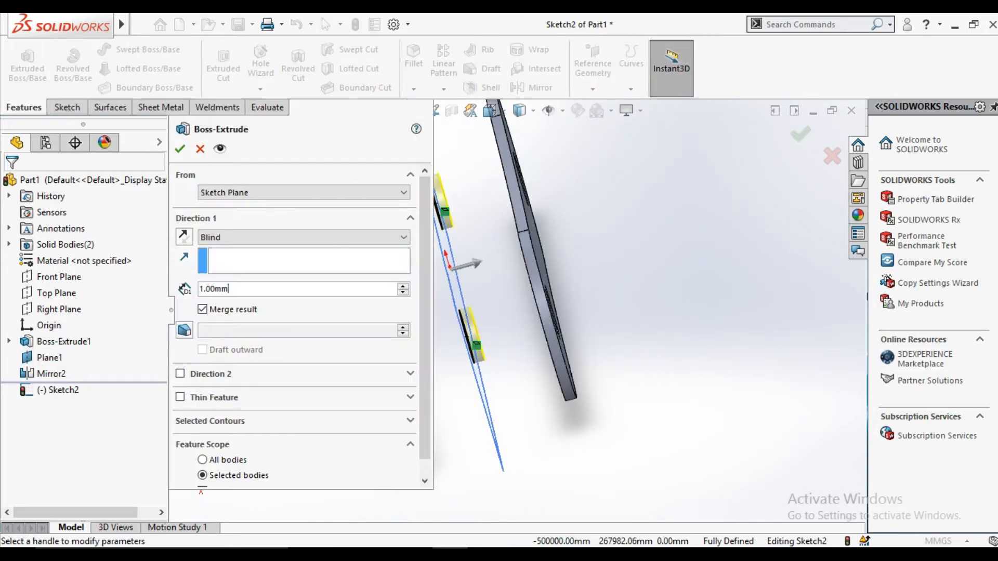
left_click(271, 237)
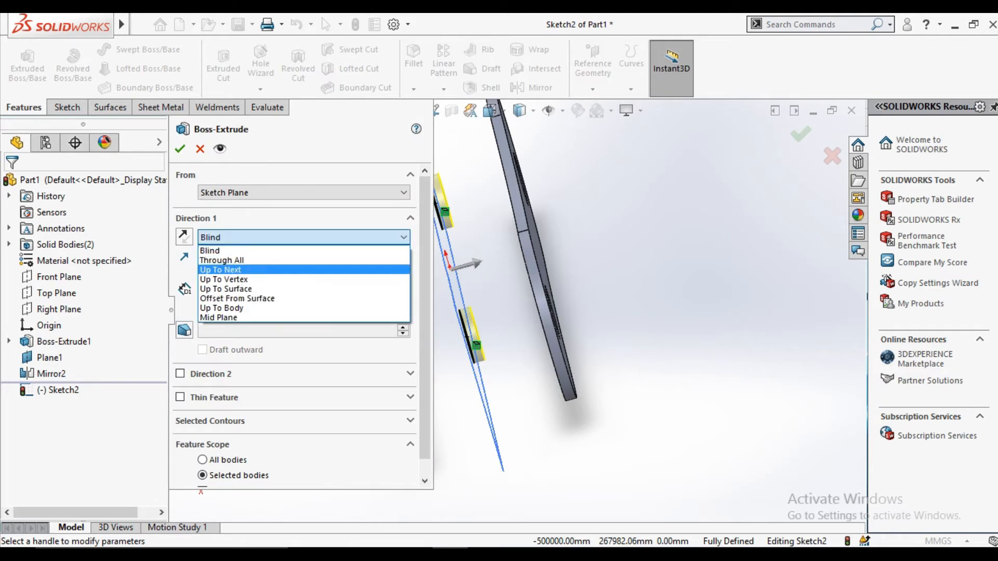
left_click(239, 316)
type("19")
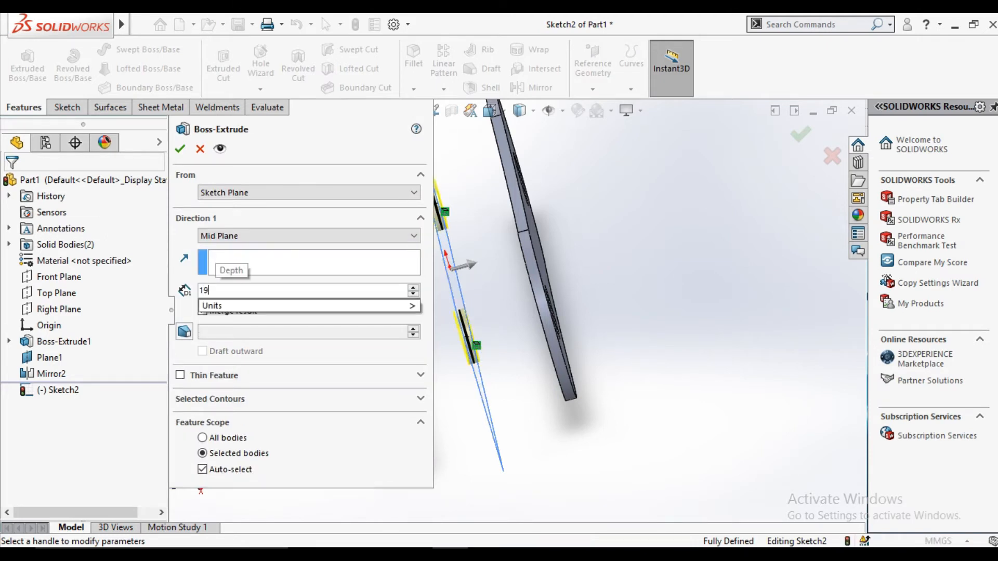
key("Return")
scroll(520, 305, "up", 4)
middle_click_drag(520, 305, 548, 283)
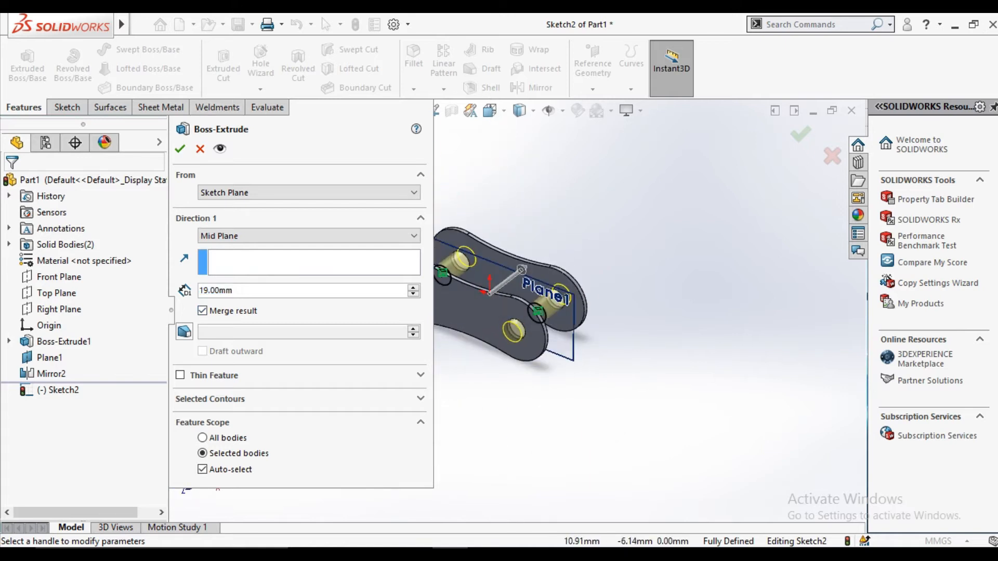
left_click(180, 148)
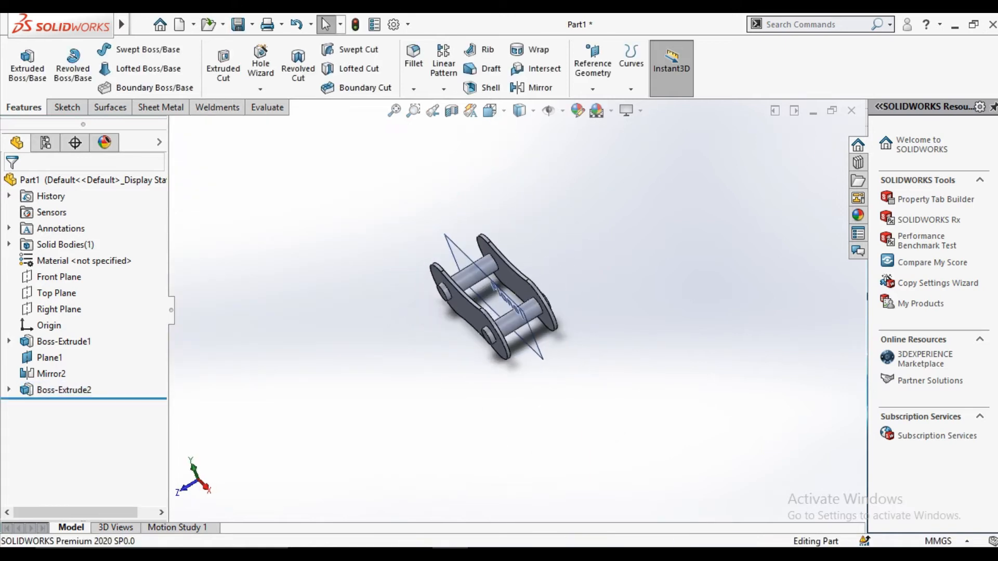
Hide the offset reference plane between the two link plates.
right_click(538, 341)
left_click(566, 323)
key("ctrl+1")
middle_click_drag(494, 297, 629, 312)
Apply the polished steel appearance from the Metal > Steel library to the mirror feature of the front link plate.
left_click(858, 215)
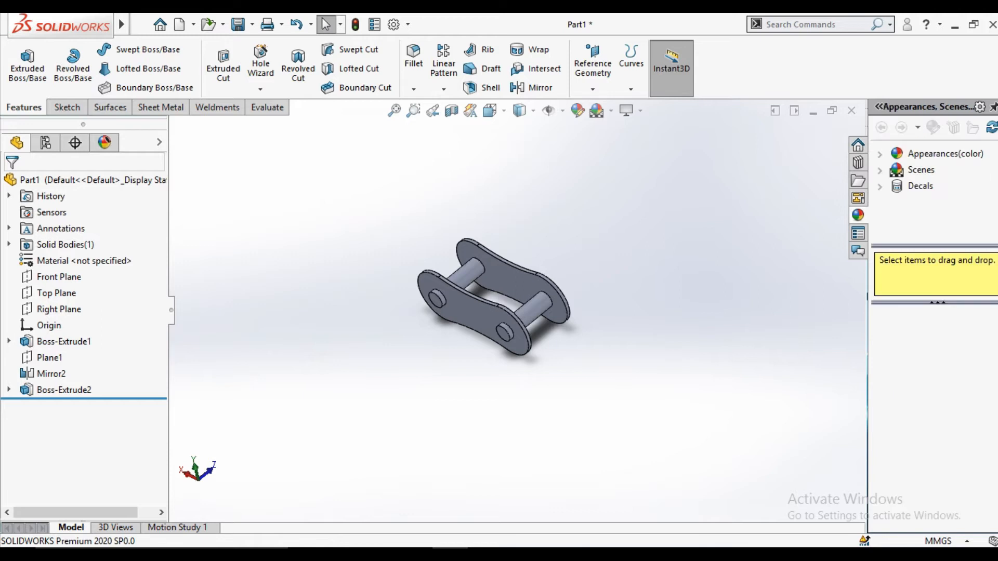
left_click(945, 154)
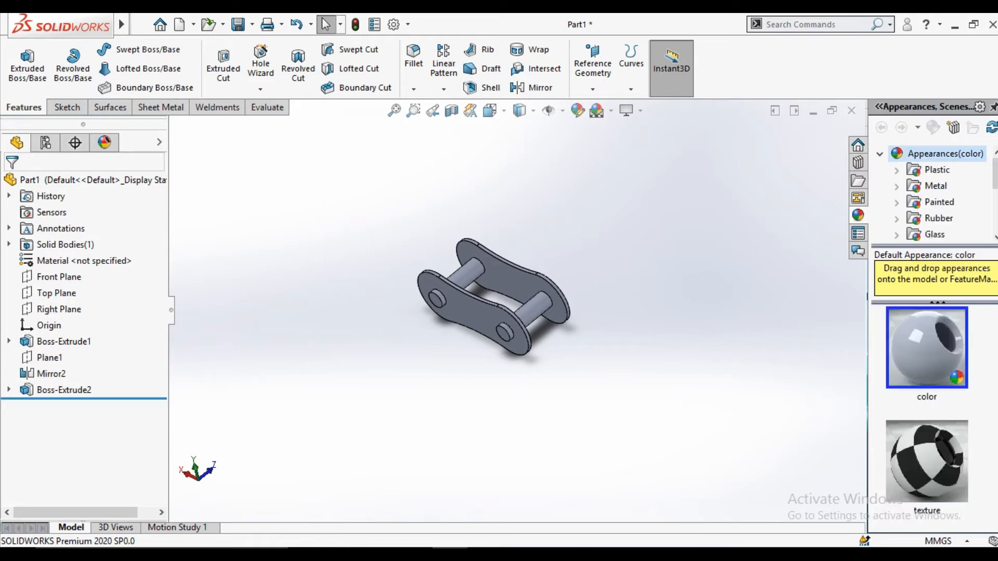
left_click(896, 186)
left_click(951, 169)
left_click_drag(927, 347, 468, 304)
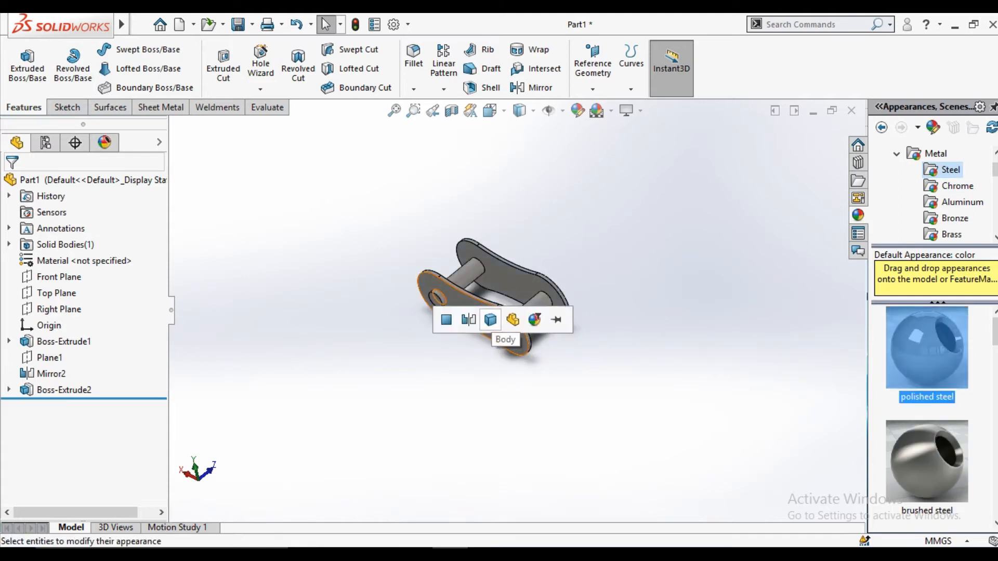
left_click(468, 320)
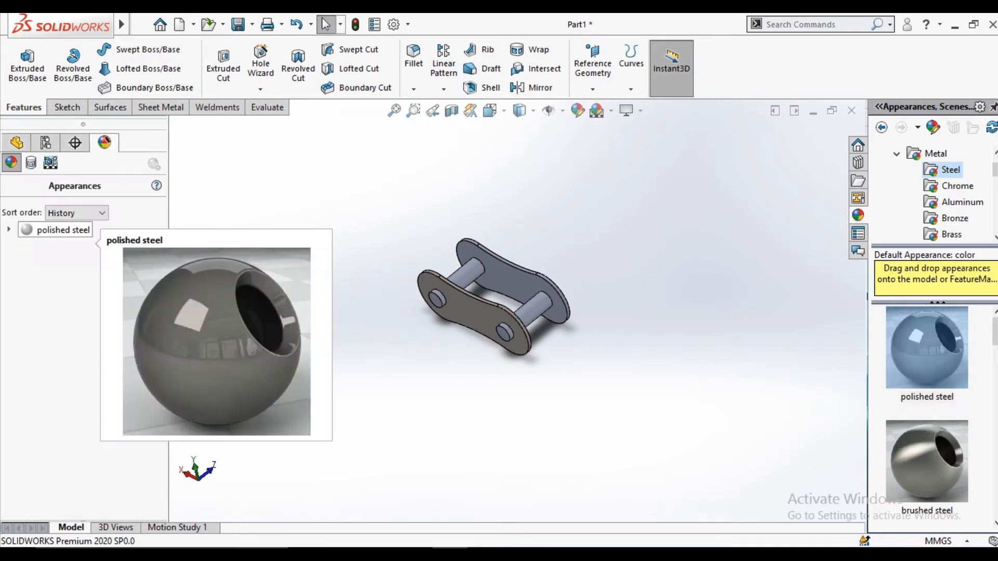
Apply polished steel to the other link plate and brushed steel to the pin extrusion.
left_click_drag(63, 229, 507, 279)
left_click(510, 279)
left_click_drag(927, 462, 515, 320)
left_click(537, 309)
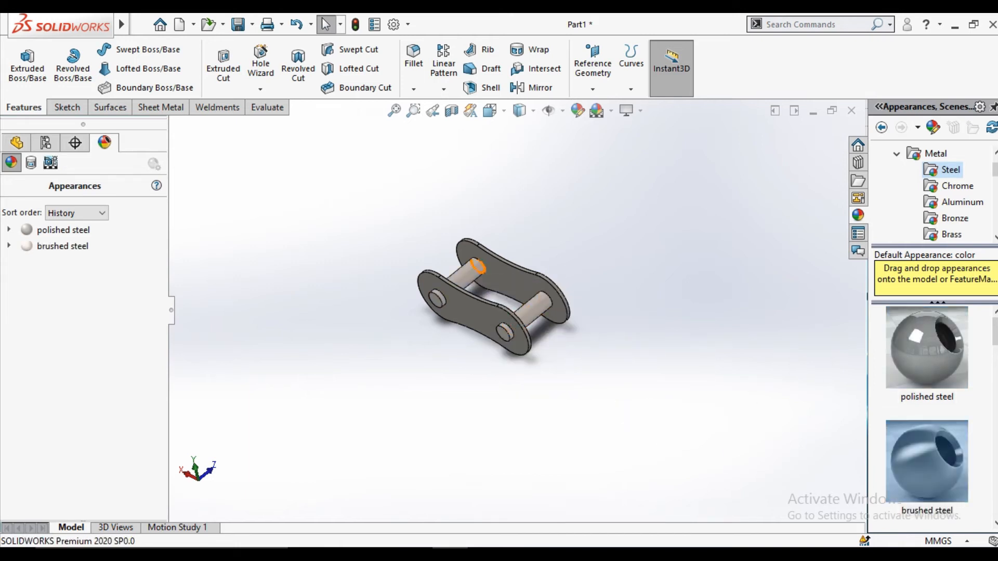
Change the colour of the plates' polished steel appearance to blue, with red 0, green 159 and blue 223.
right_click(50, 231)
left_click(106, 262)
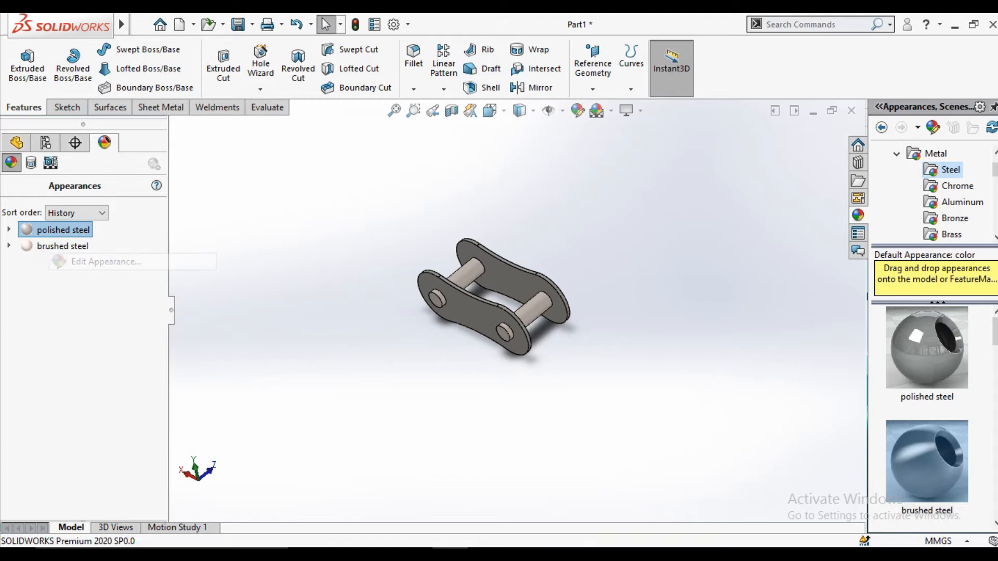
left_click_drag(424, 283, 425, 346)
left_click_drag(215, 362, 316, 386)
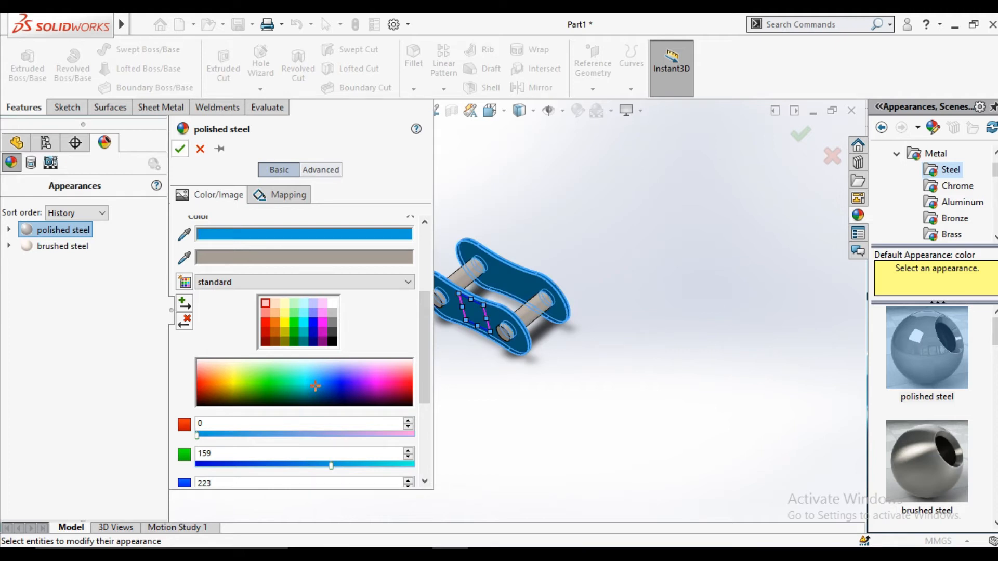
key("Return")
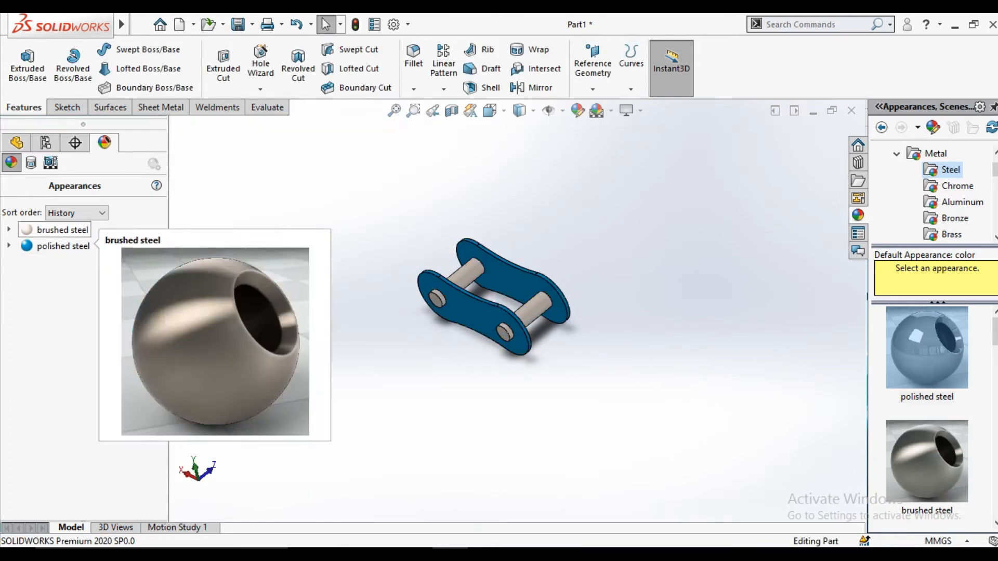
Change the colour of the pins' brushed steel appearance to pale yellow, with red 246, green 255 and blue 223.
right_click(62, 230)
left_click(125, 260)
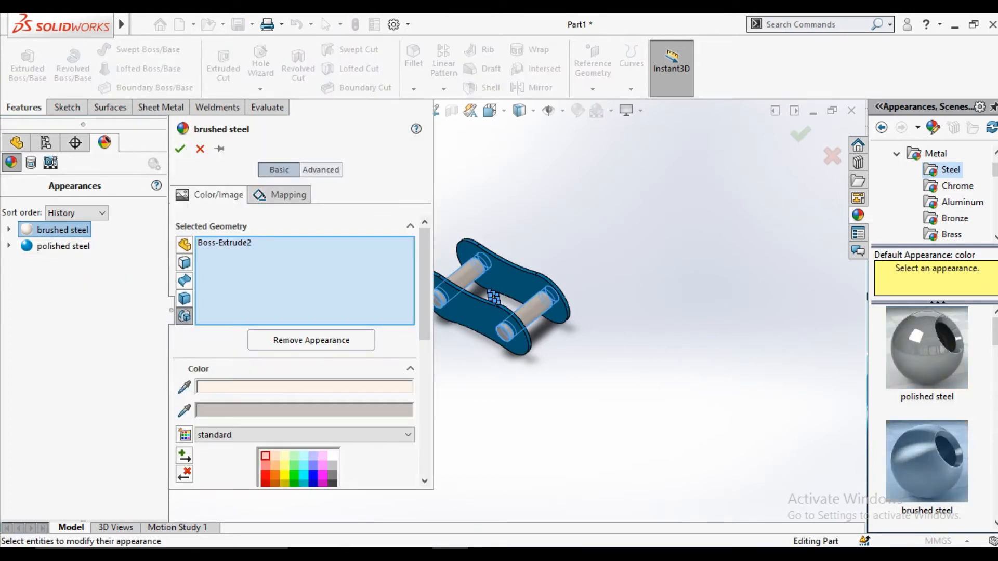
scroll(245, 346, "down", 3)
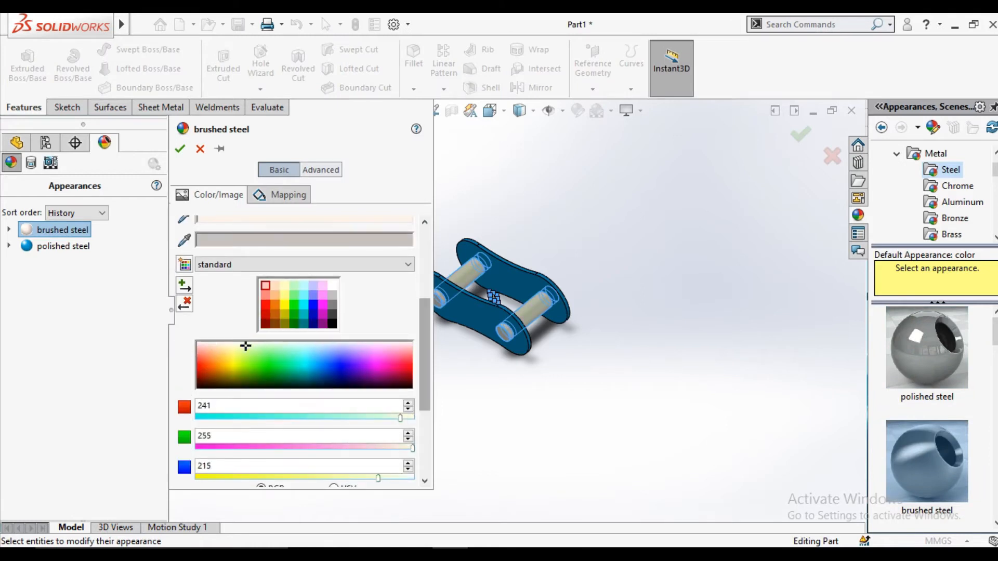
left_click_drag(241, 347, 239, 349)
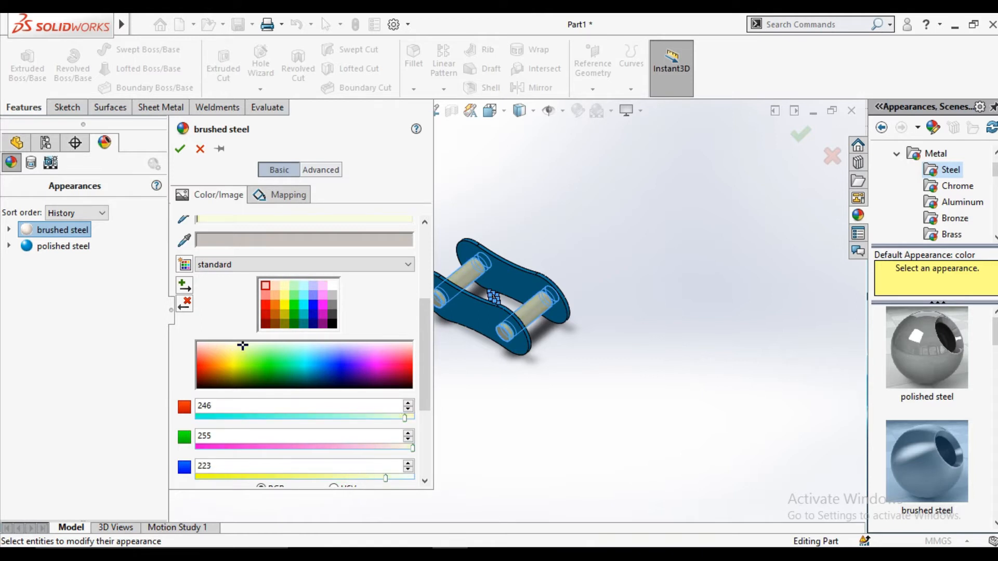
left_click(179, 148)
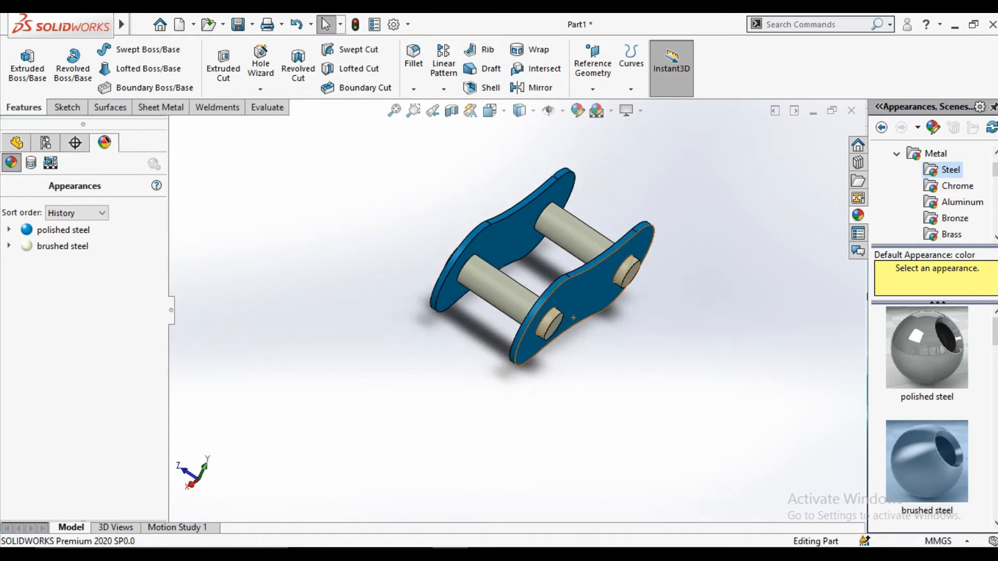
scroll(619, 322, "down", 4)
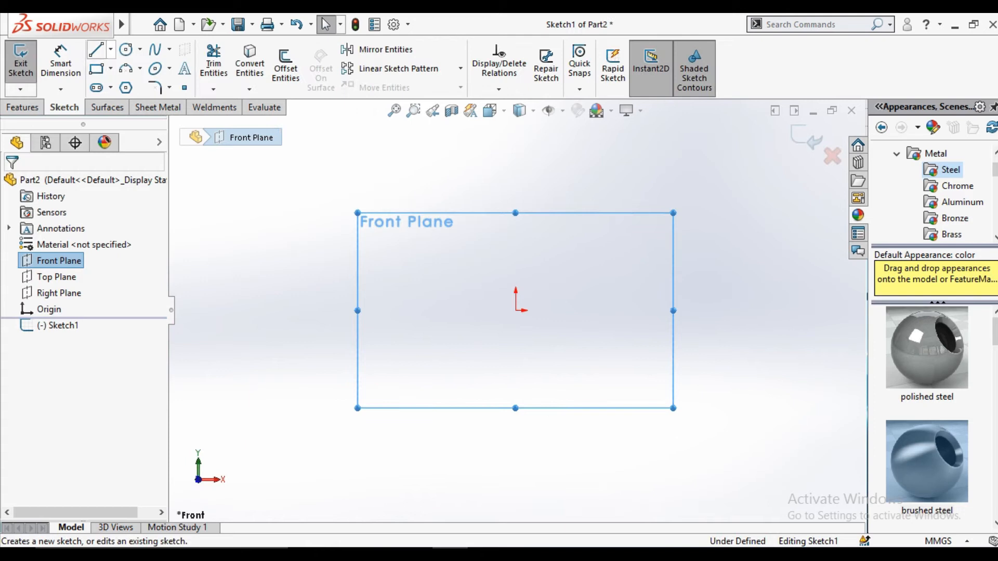
Draw a vertical centerline upward from the origin in the Front Plane sketch of the new part.
left_click(110, 50)
left_click(130, 85)
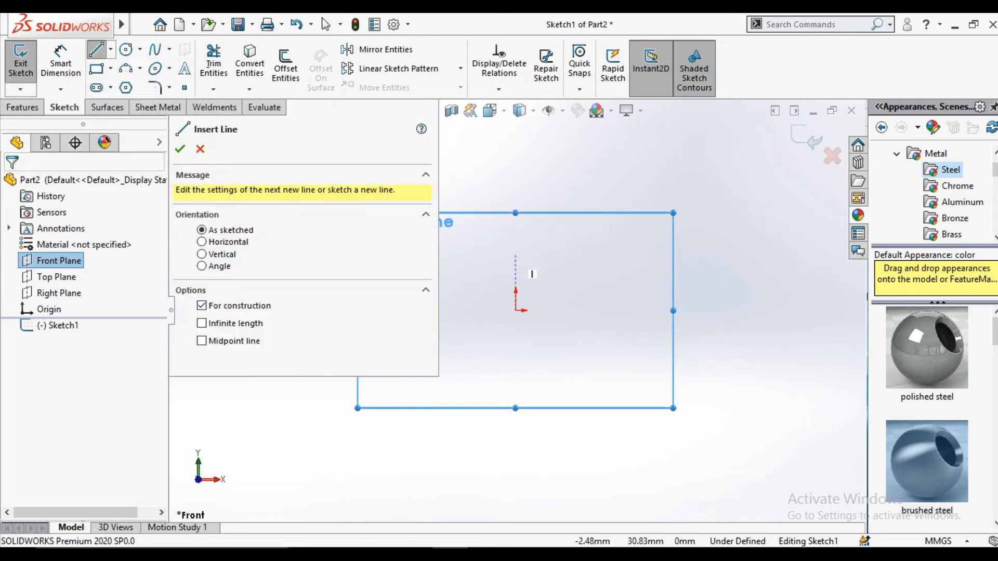
left_click(516, 310)
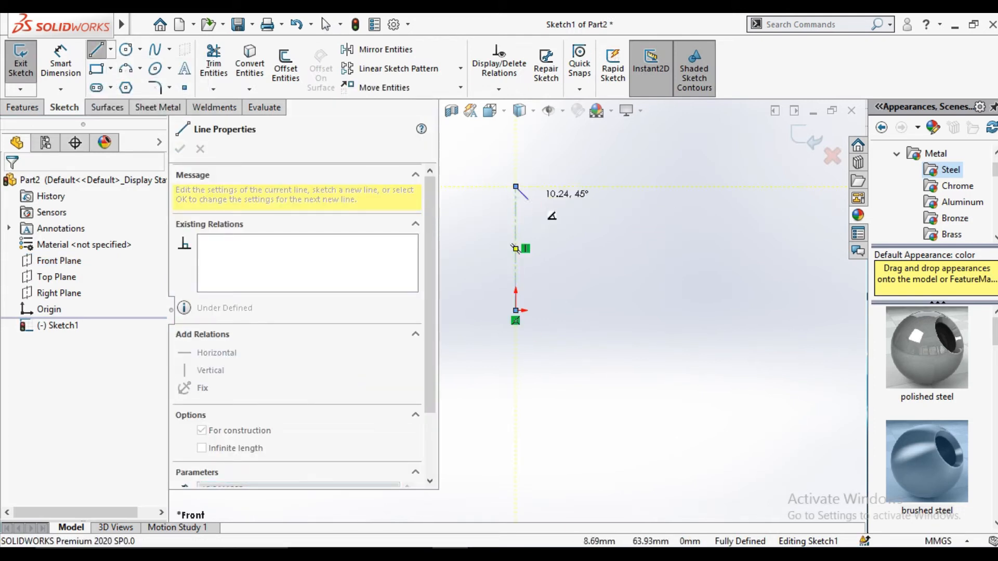
left_click(516, 186)
key("Escape")
Draw two circles level with the origin, one on each side of the centerline, the right one about 41 mm in diameter.
left_click(125, 50)
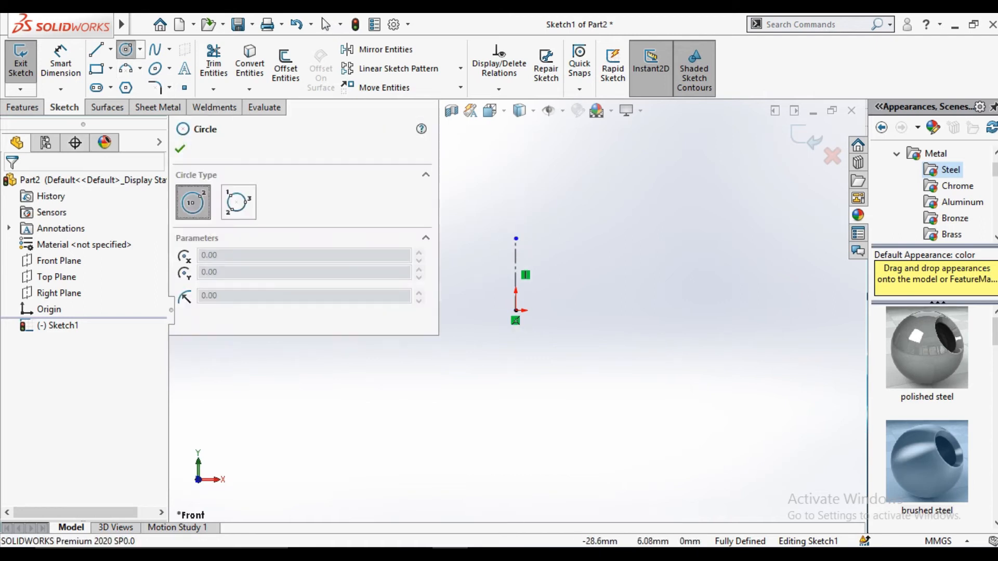
left_click(461, 310)
left_click(484, 311)
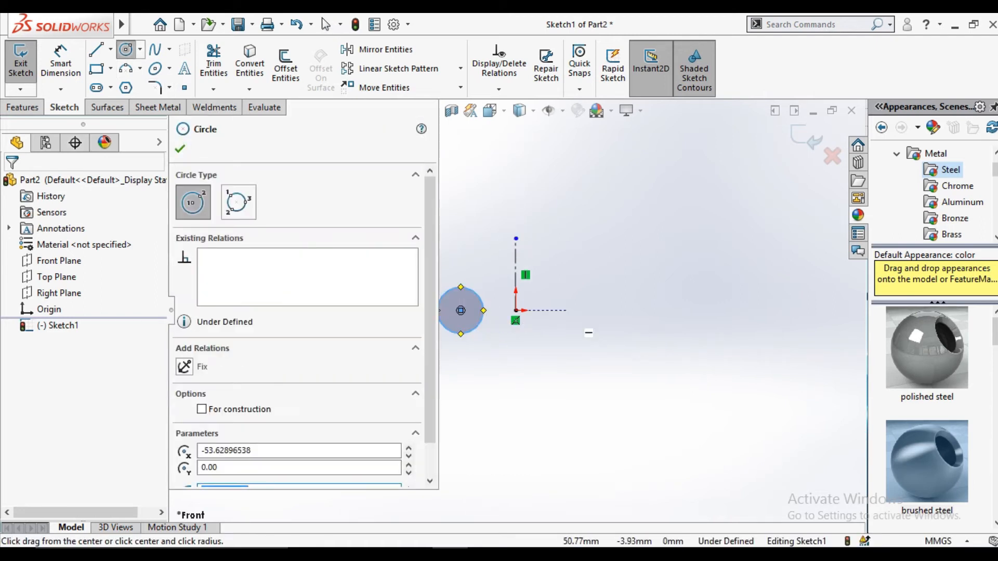
left_click(571, 310)
left_click(591, 311)
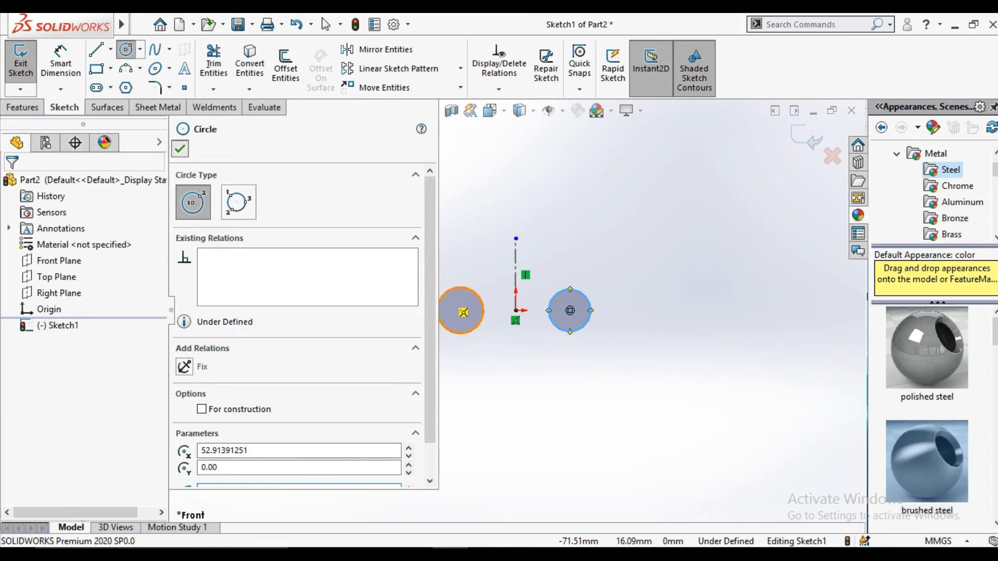
key("Escape")
Dimension the diameters of both circles as 16 mm.
left_click(60, 63)
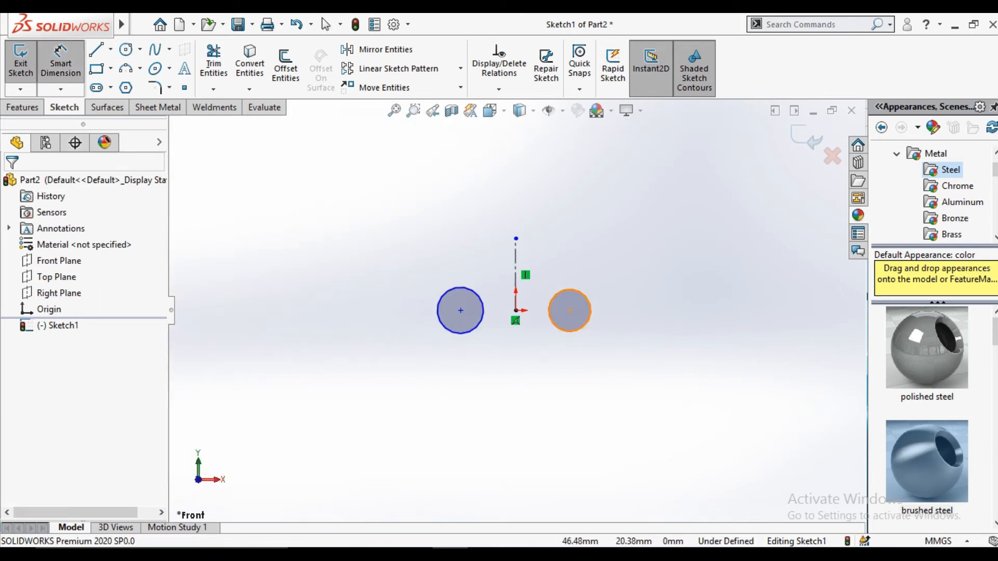
left_click(581, 292)
left_click(593, 242)
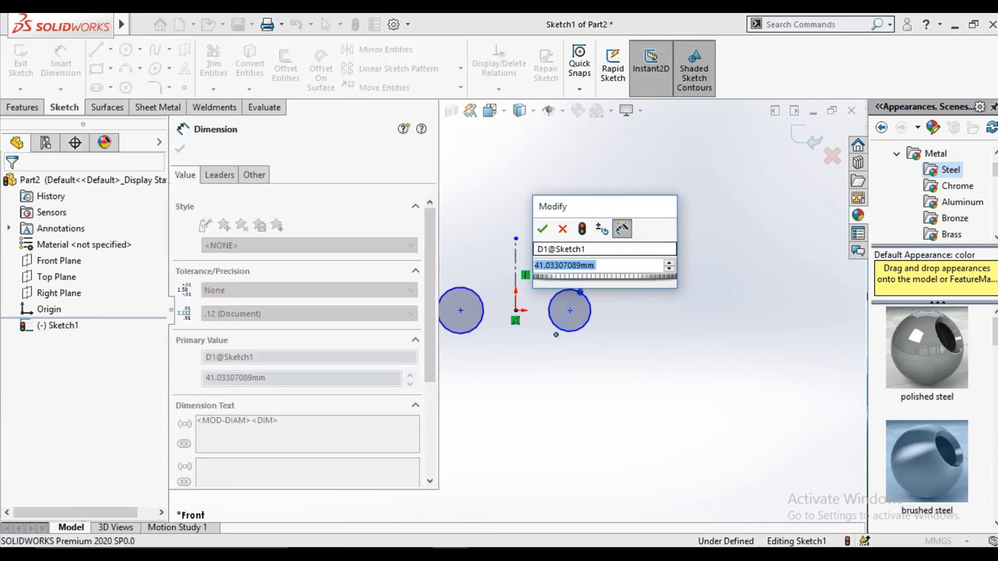
type("1")
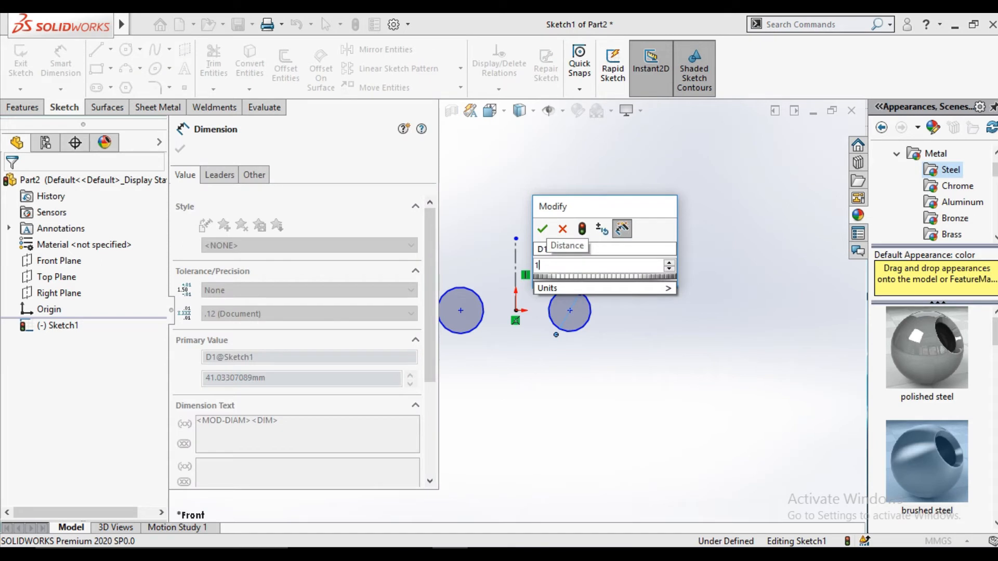
type("6")
key("Return")
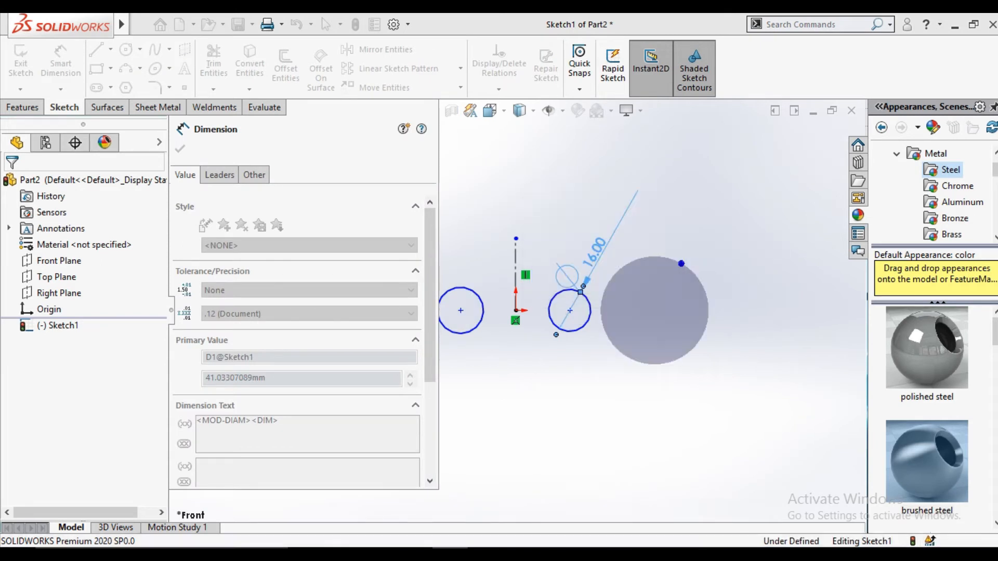
left_click(479, 298)
left_click(483, 255)
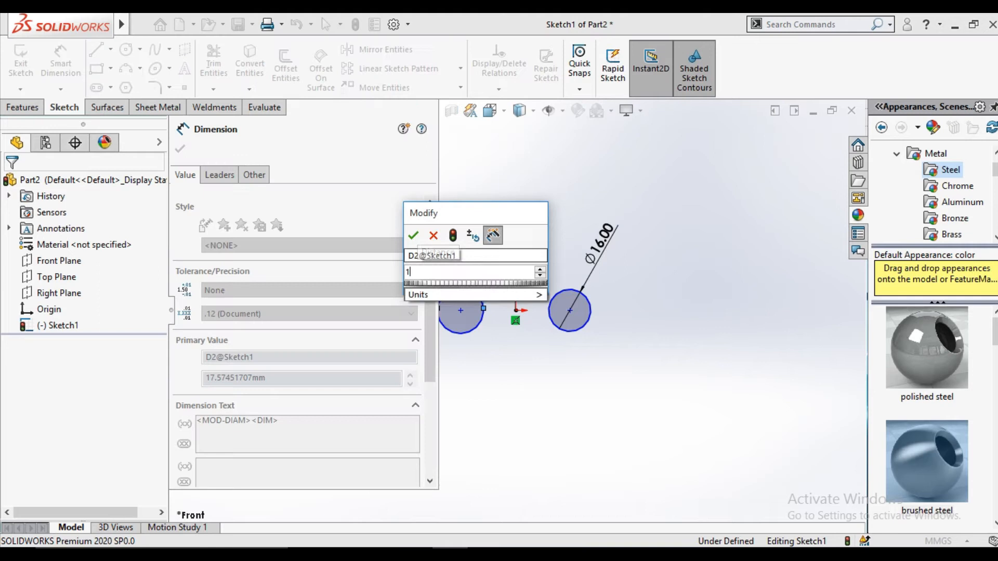
type("16")
key("Return")
Dimension the horizontal distance between the two circle centres as 26 mm.
left_click(461, 311)
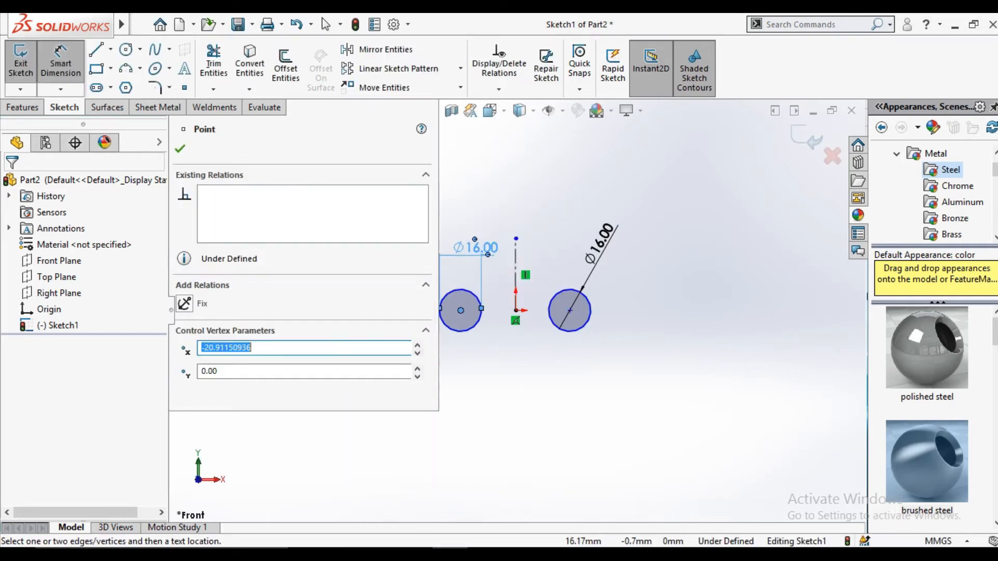
left_click(570, 310)
left_click(528, 359)
key("BackSpace")
type("26")
key("Return")
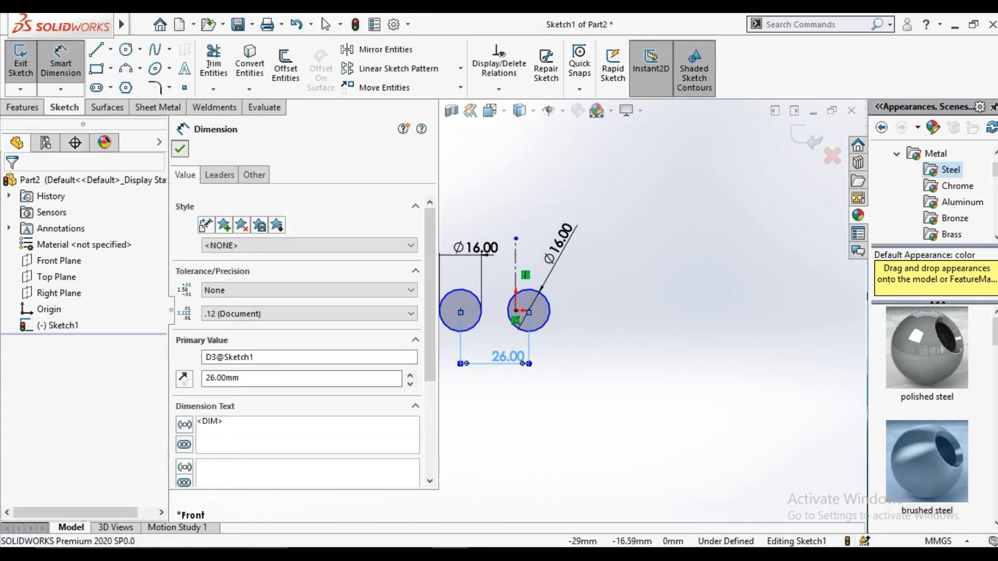
key("Escape")
Add a Symmetric relation between the two circle centres about the vertical centerline.
scroll(501, 328, "down", 5)
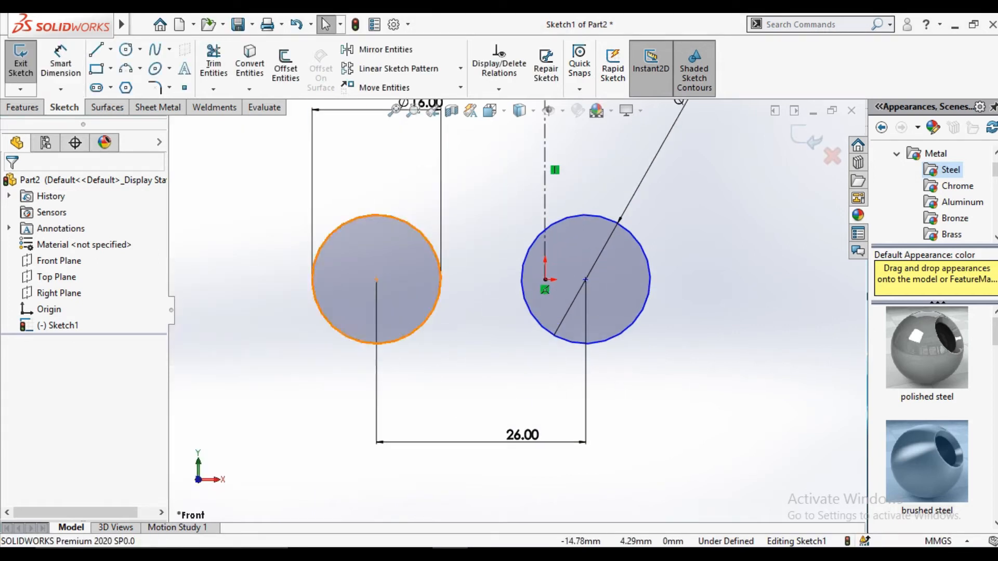
left_click(376, 280)
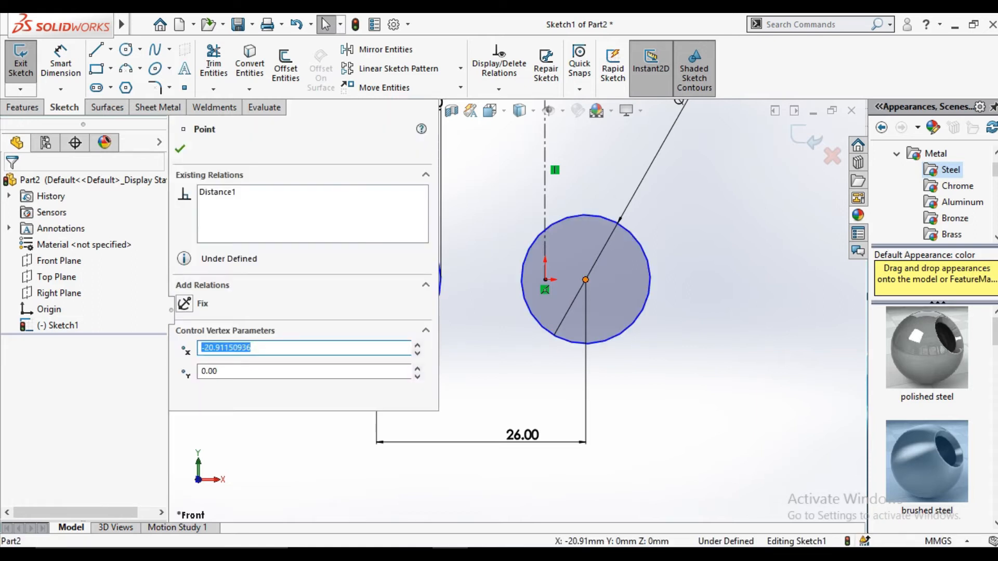
left_click(586, 280, "ctrl")
left_click(545, 224, "ctrl")
left_click(217, 385)
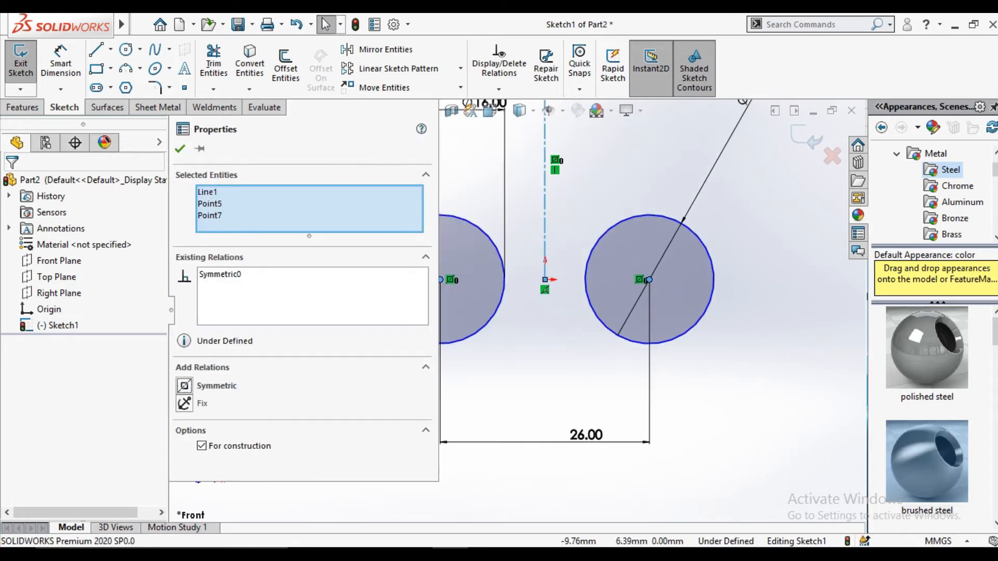
key("Escape")
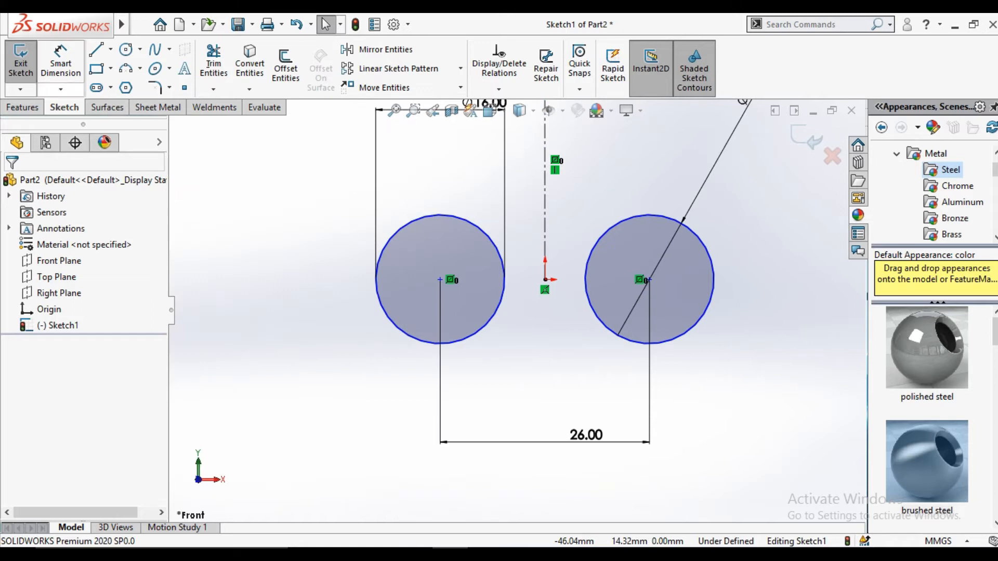
Draw a three-point arc about 23 mm wide above the two circles, bulging down across the centerline.
left_click(126, 69)
scroll(423, 150, "down", 1)
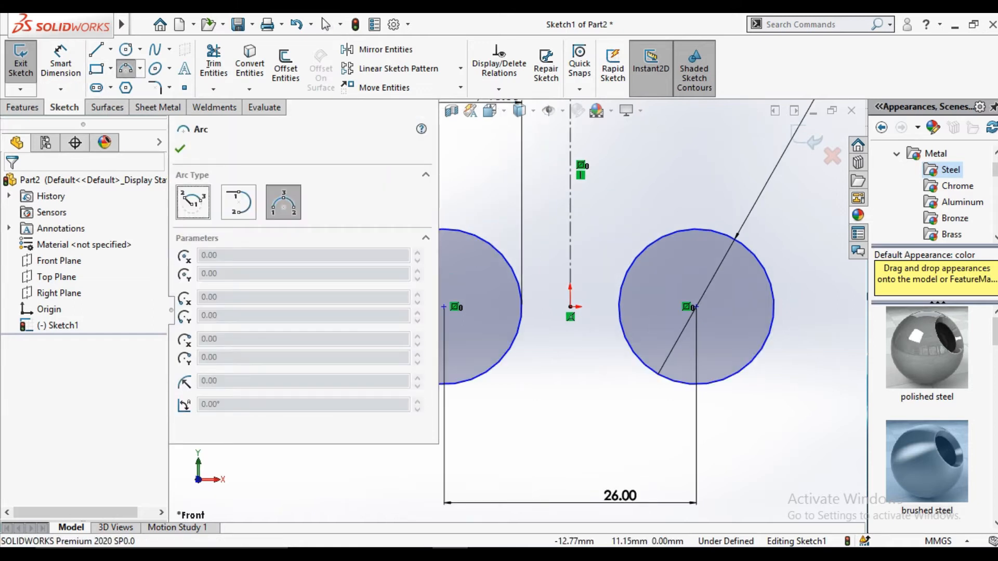
left_click(445, 188)
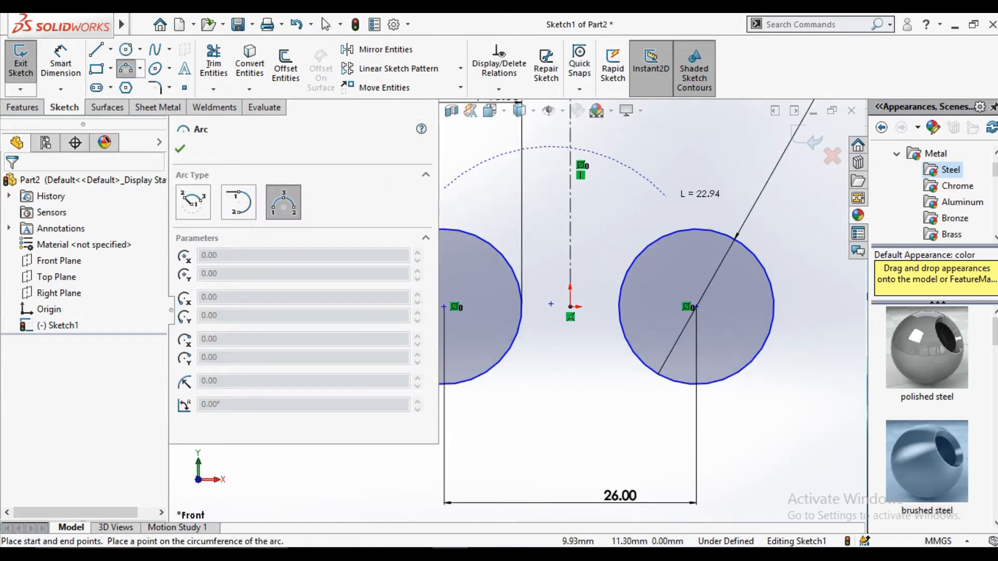
left_click(557, 240)
right_click(556, 239)
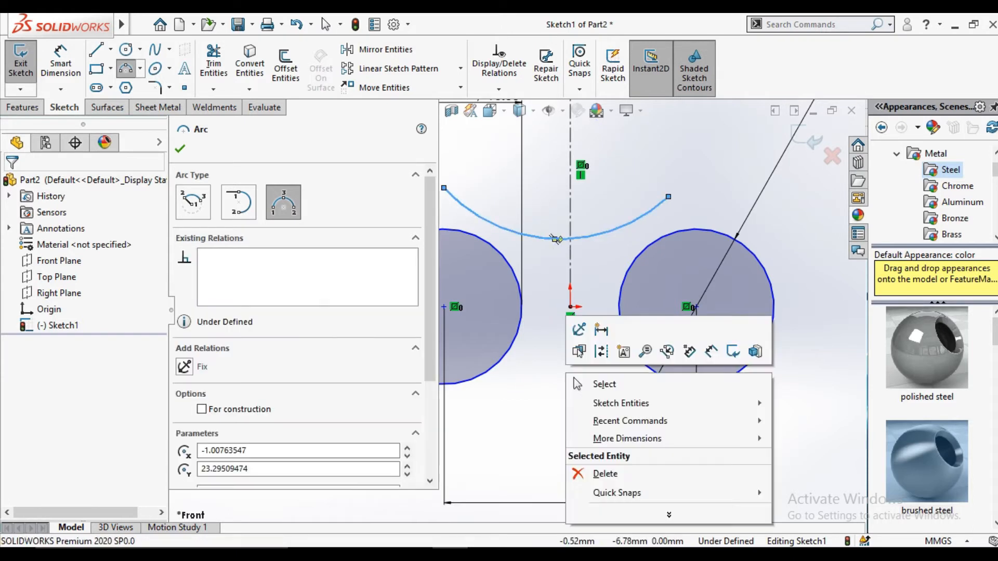
left_click(556, 240)
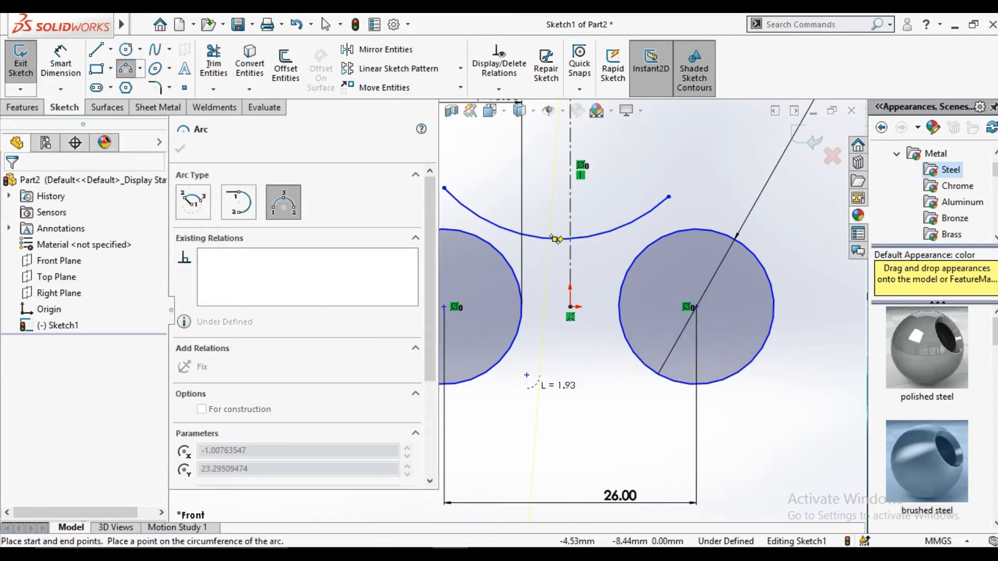
key("Escape")
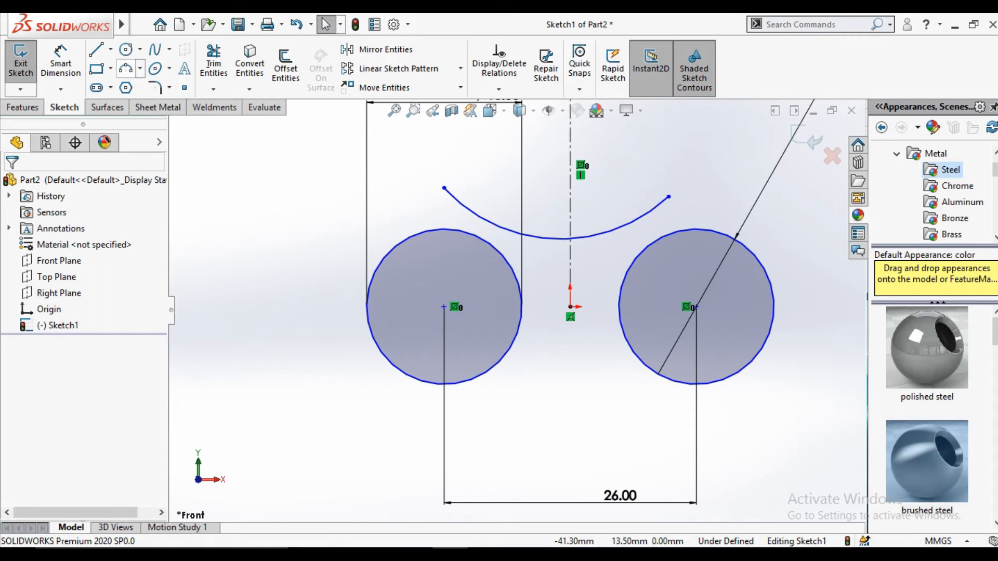
Draw a second three-point arc below the two circles, bulging up across the centerline.
left_click(126, 69)
left_click(469, 417)
left_click(680, 428)
left_click(573, 361)
right_click(573, 360)
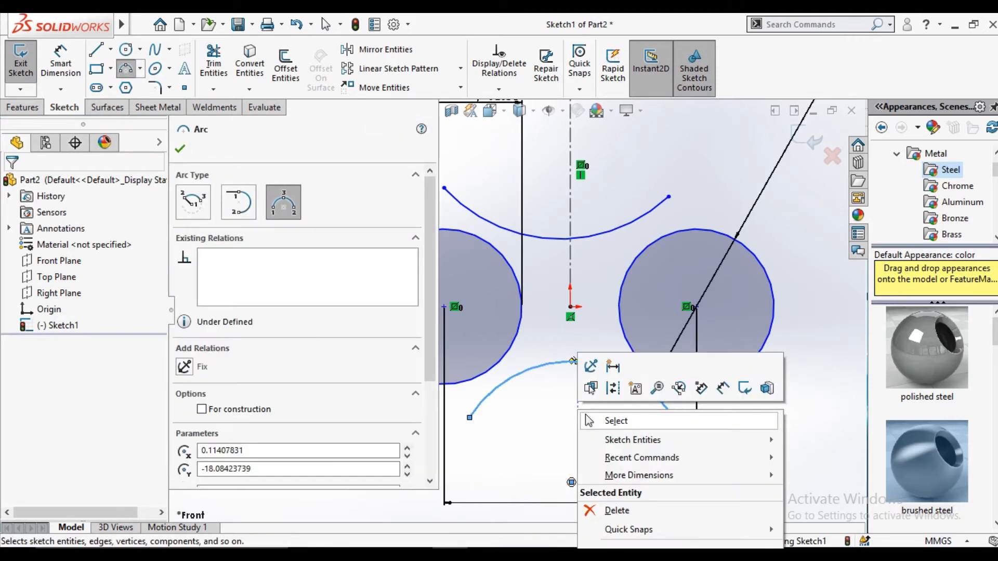
left_click(613, 420)
Make the lower arc tangent to both the left and the right circle.
scroll(478, 406, "down", 3)
left_click_drag(551, 415, 467, 324)
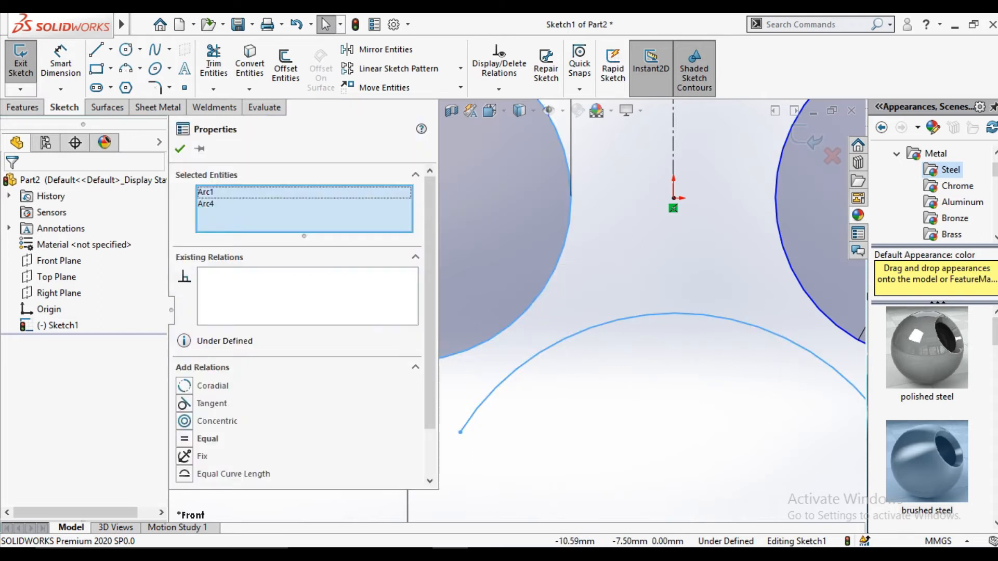
left_click(184, 403)
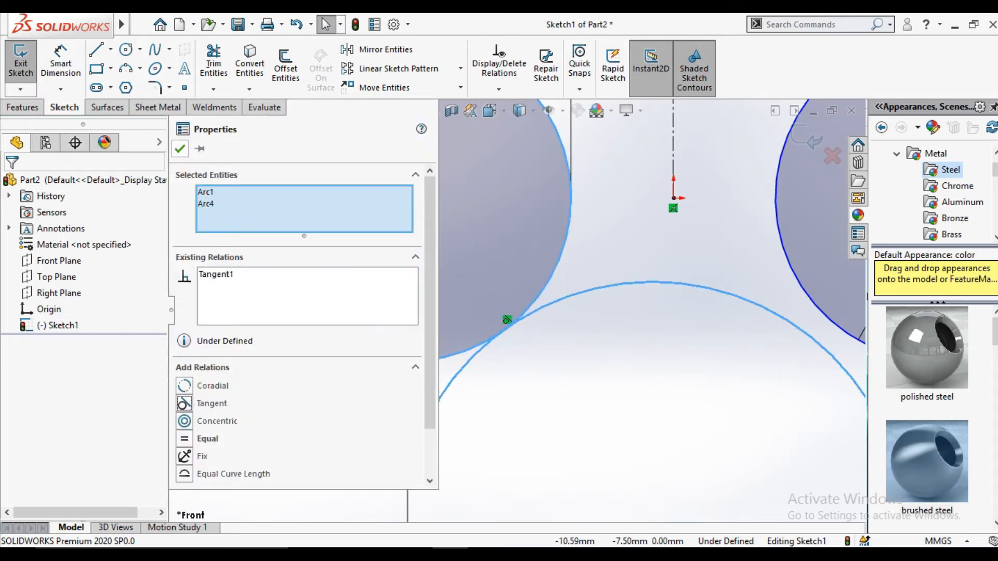
left_click(180, 149)
scroll(519, 303, "up", 3)
left_click_drag(702, 369, 682, 307)
left_click(184, 403)
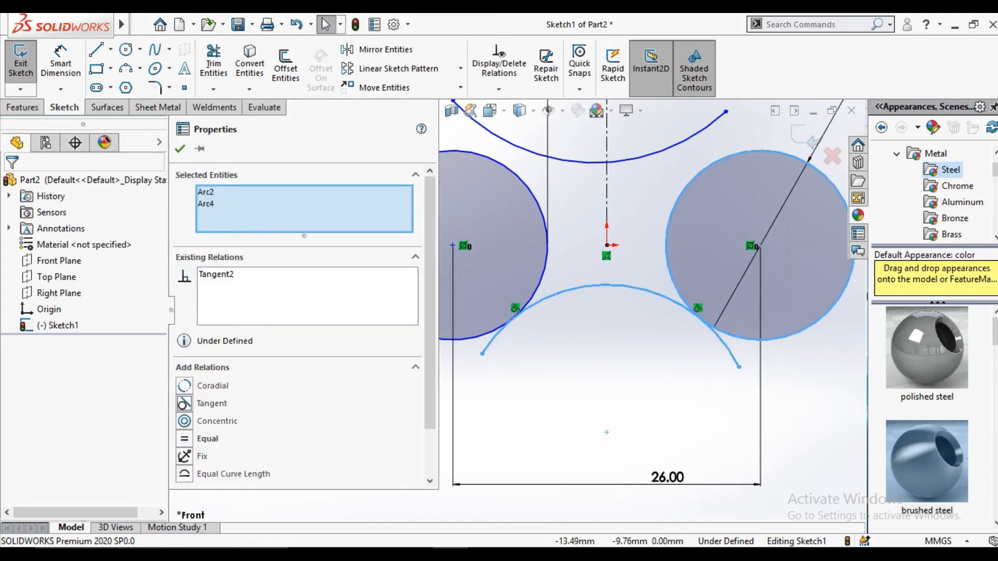
left_click(179, 148)
Make the upper arc tangent to both the left and the right circle.
scroll(446, 161, "up", 2)
scroll(449, 187, "down", 3)
scroll(541, 198, "up", 1)
left_click_drag(547, 201, 509, 237)
left_click(184, 404)
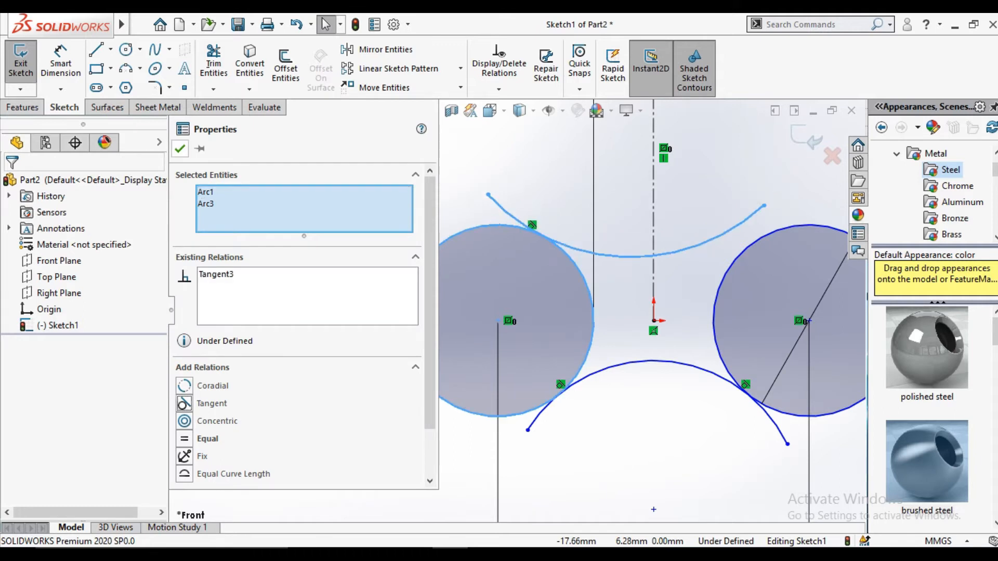
left_click(179, 148)
scroll(810, 264, "down", 2)
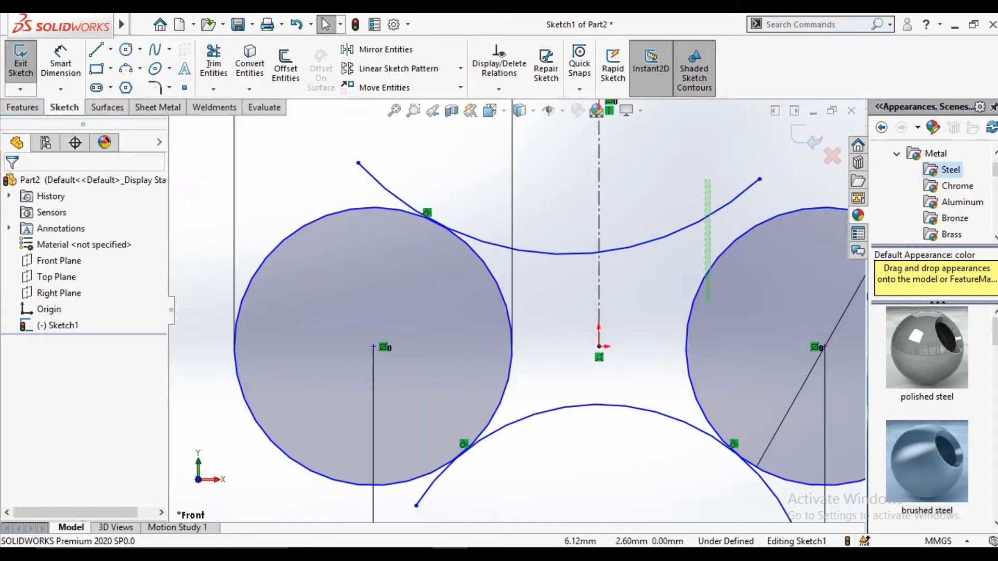
left_click_drag(706, 300, 706, 301)
left_click(184, 404)
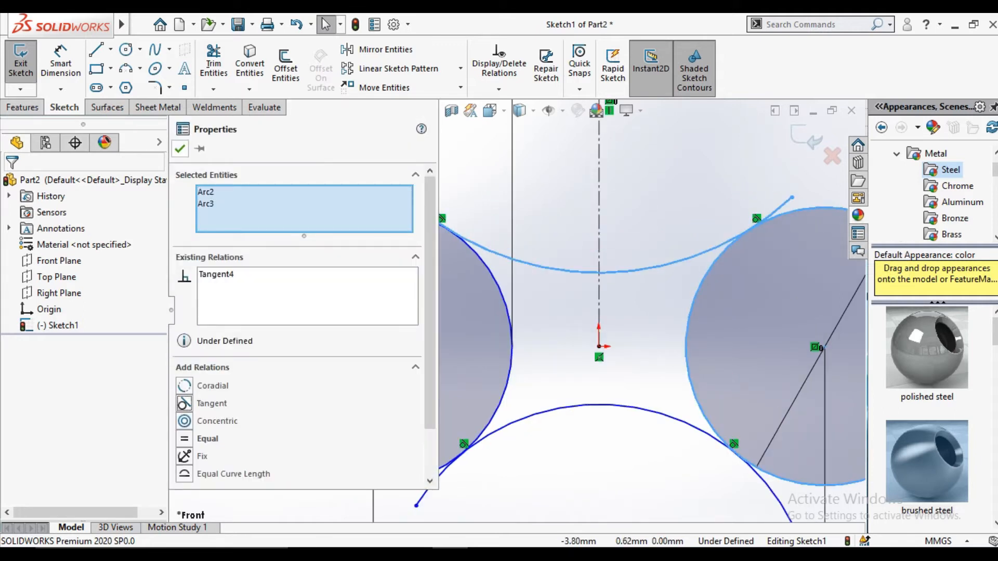
Trim the ends of both arcs that extend beyond their tangent points with the circles.
left_click(214, 64)
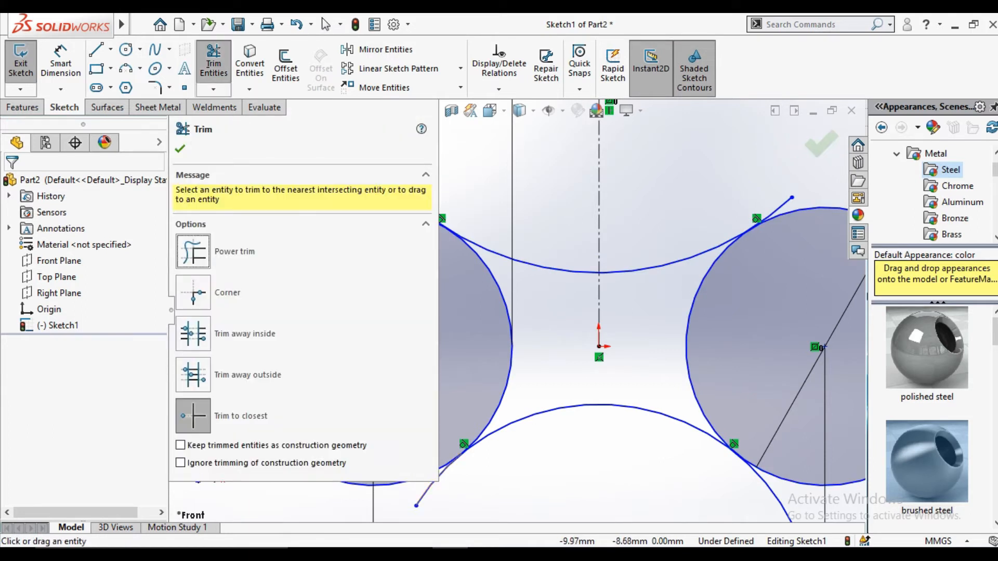
left_click(776, 499)
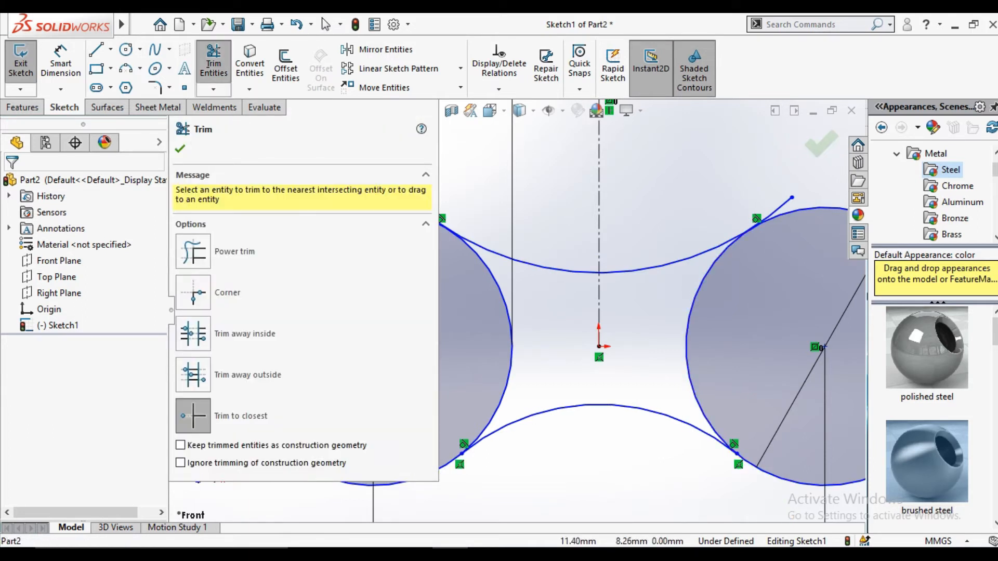
scroll(599, 347, "up", 3)
scroll(494, 260, "down", 3)
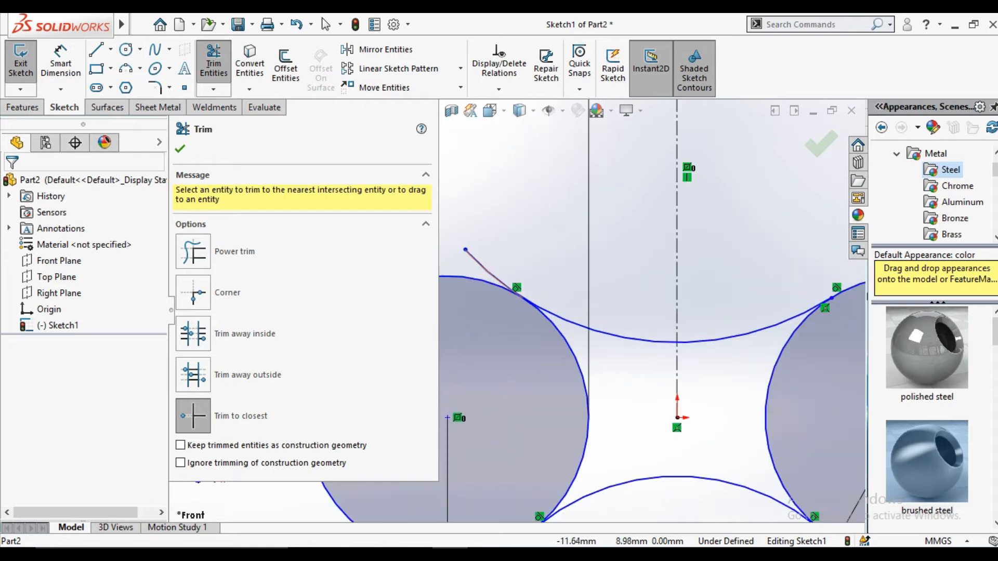
key("Escape")
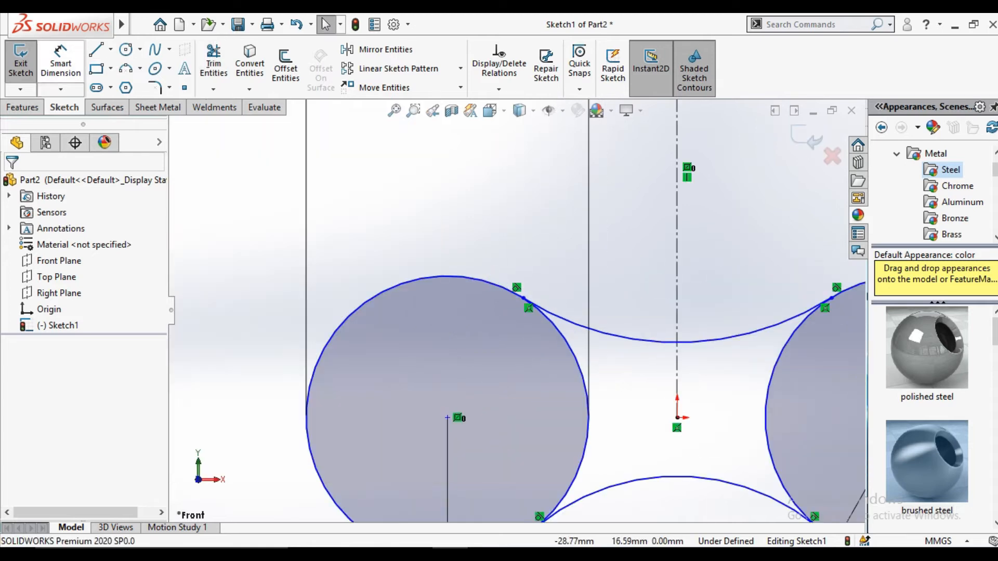
Dimension the radii of the upper and lower arcs as 50 mm.
left_click(61, 65)
left_click(627, 337)
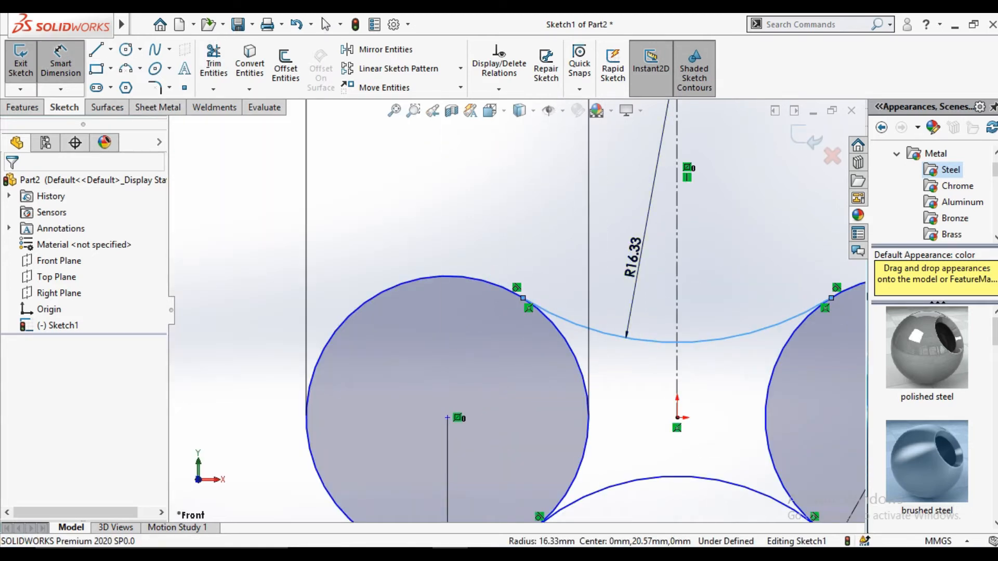
left_click(632, 257)
type("50")
key("Return")
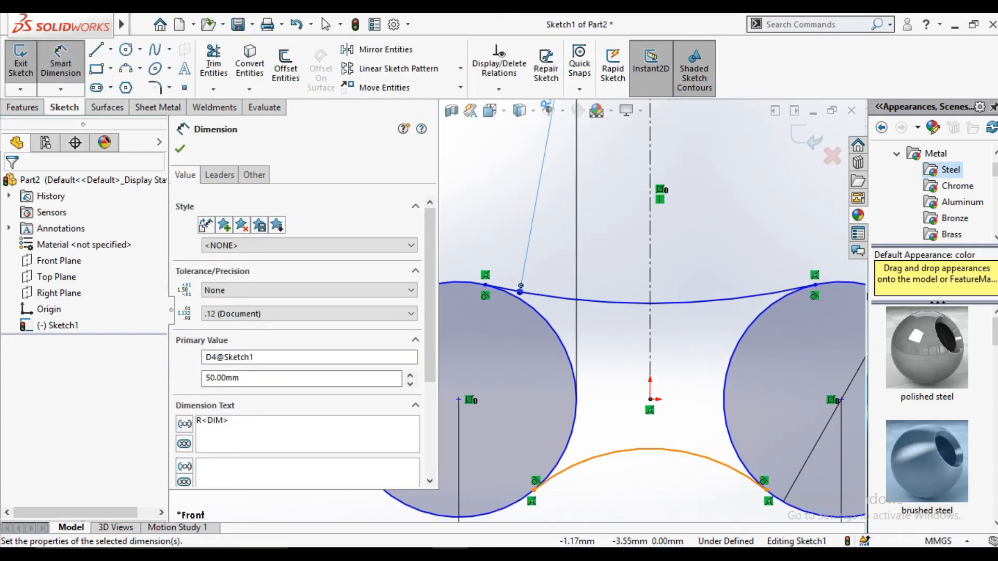
left_click(650, 450)
left_click(639, 483)
type("50")
key("Return")
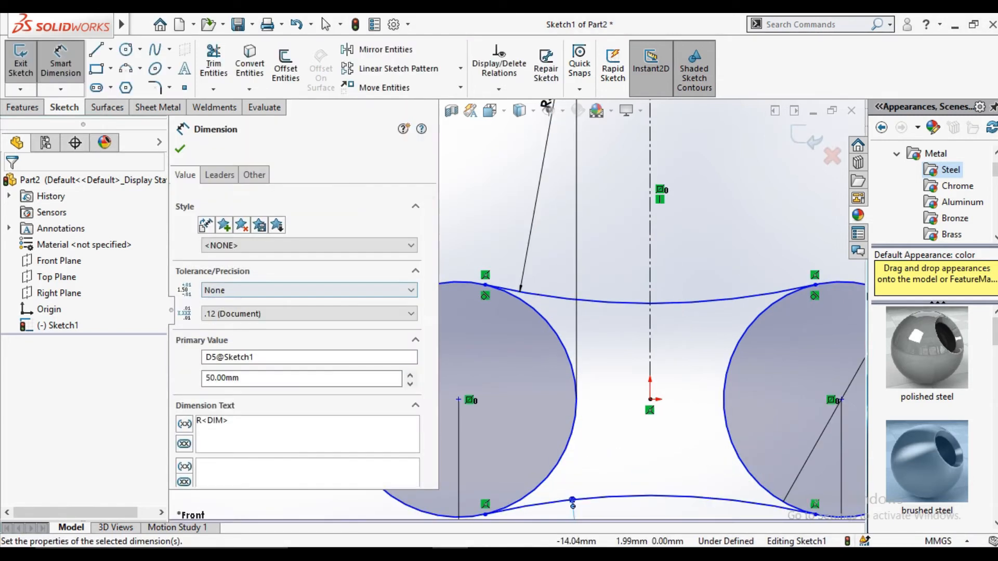
left_click(179, 149)
Trim the inner portions of both circles between the arcs to leave one closed link outline.
left_click(213, 65)
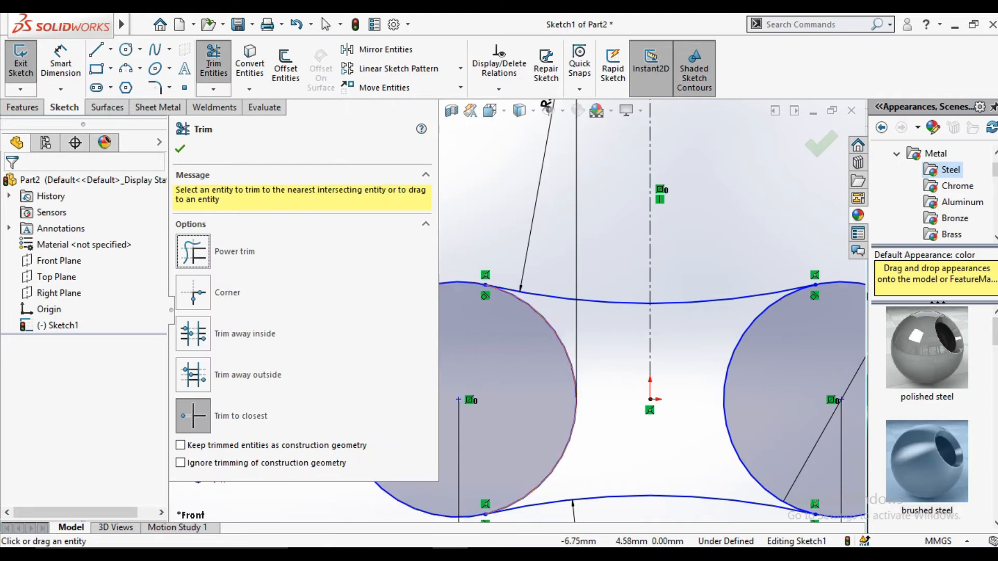
left_click(552, 332)
left_click(725, 395)
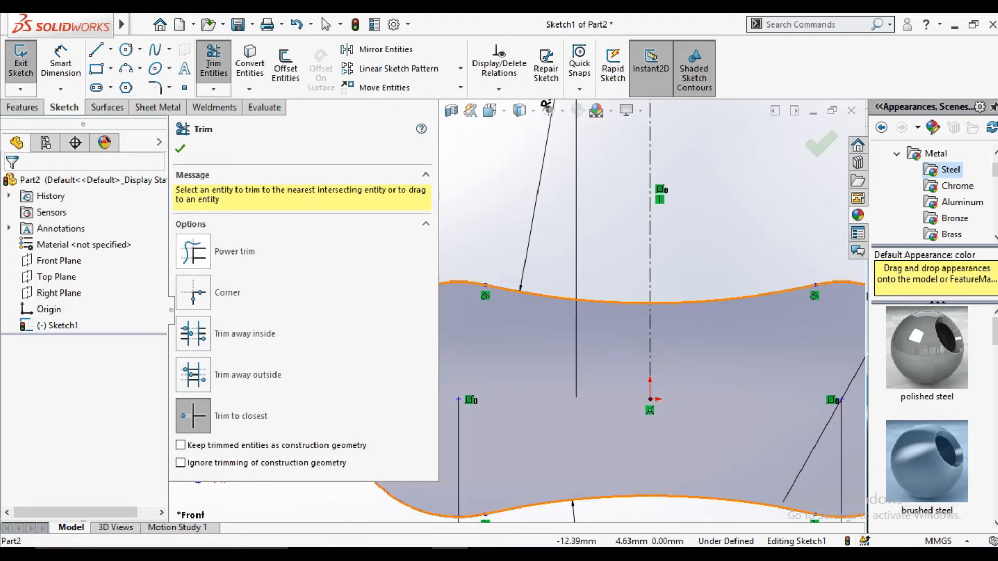
left_click(180, 150)
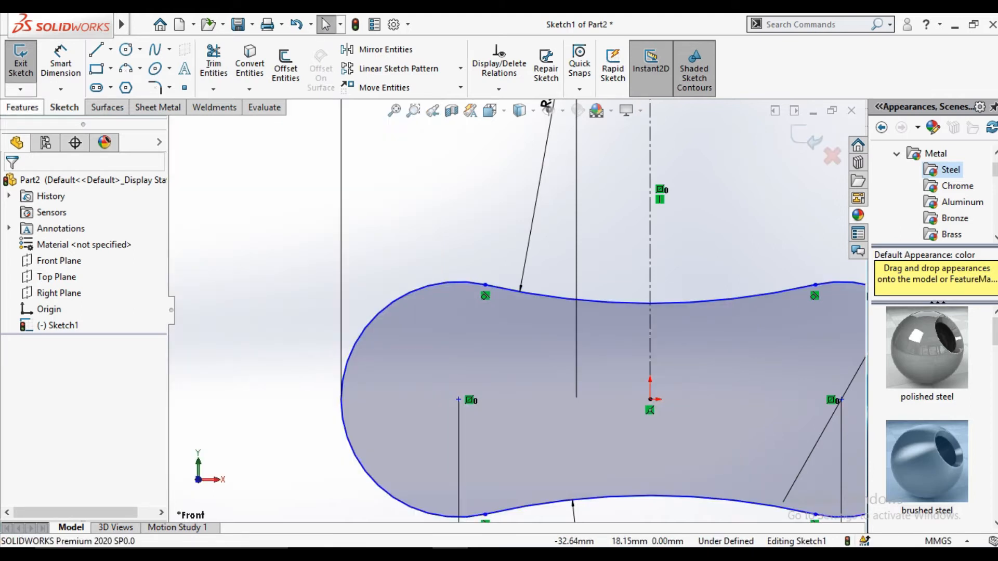
Draw a hole circle at each end centre of the link, about 2.9 mm in diameter left and 5.1 mm right.
left_click(125, 49)
left_click_drag(459, 399, 473, 414)
left_click_drag(842, 400, 803, 399)
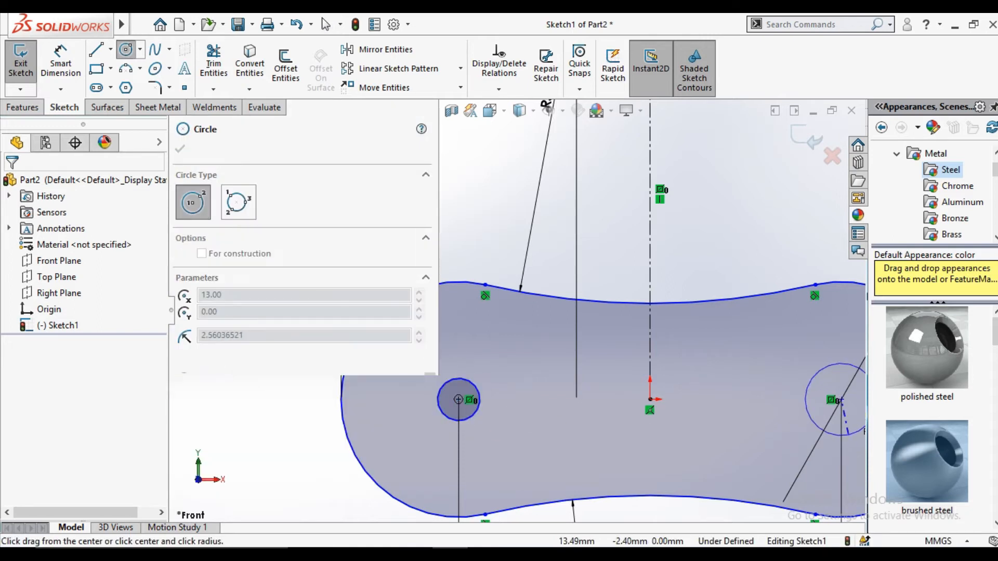
left_click(180, 148)
Dimension the diameters of both hole circles as 5 mm.
left_click(61, 62)
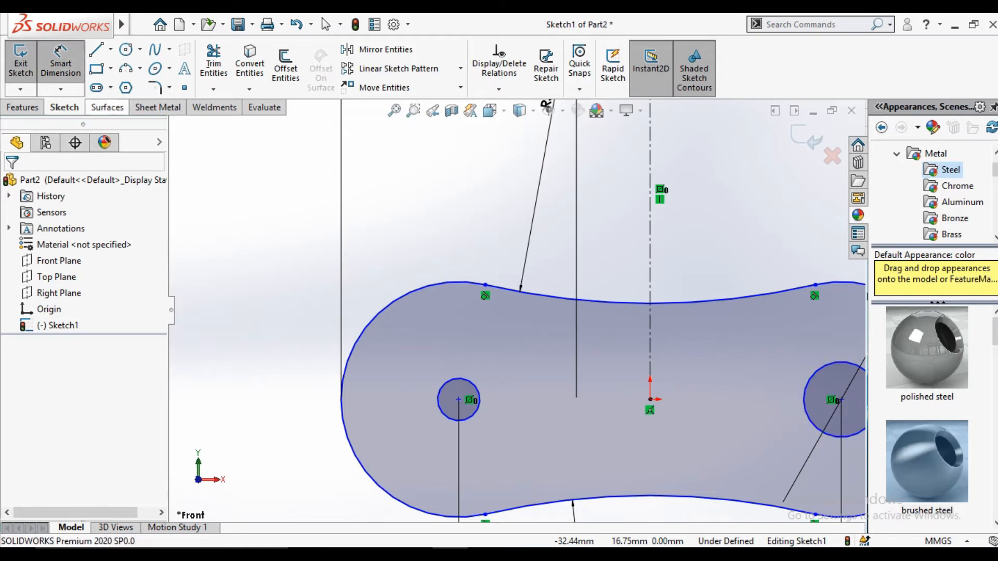
left_click(479, 400)
left_click(447, 218)
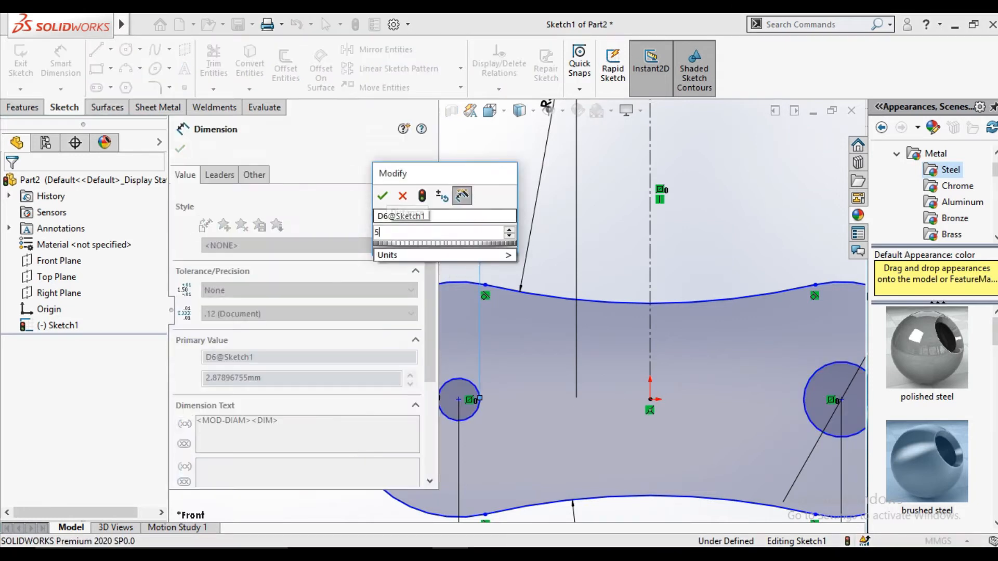
type("5")
key("Return")
scroll(489, 304, "up", 1)
left_click(786, 385)
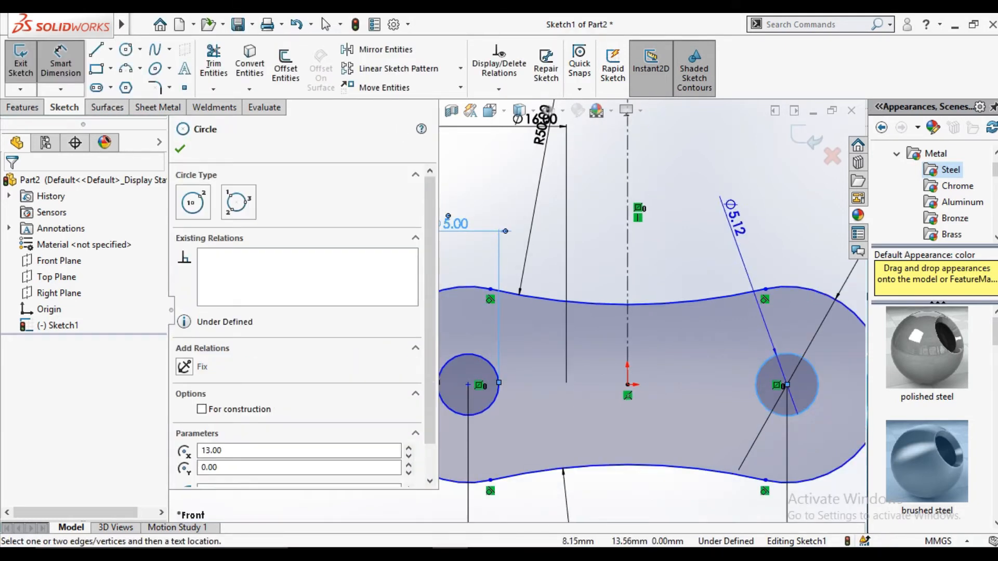
left_click(734, 216)
key("Return")
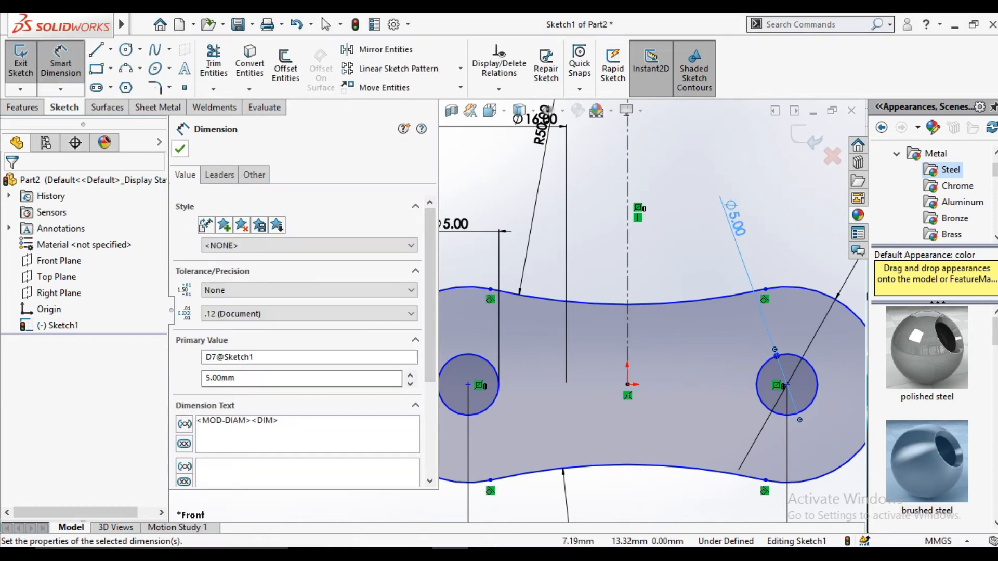
key("Escape")
Extrude the link profile to a blind depth of 1 mm.
scroll(516, 312, "up", 2)
left_click(22, 108)
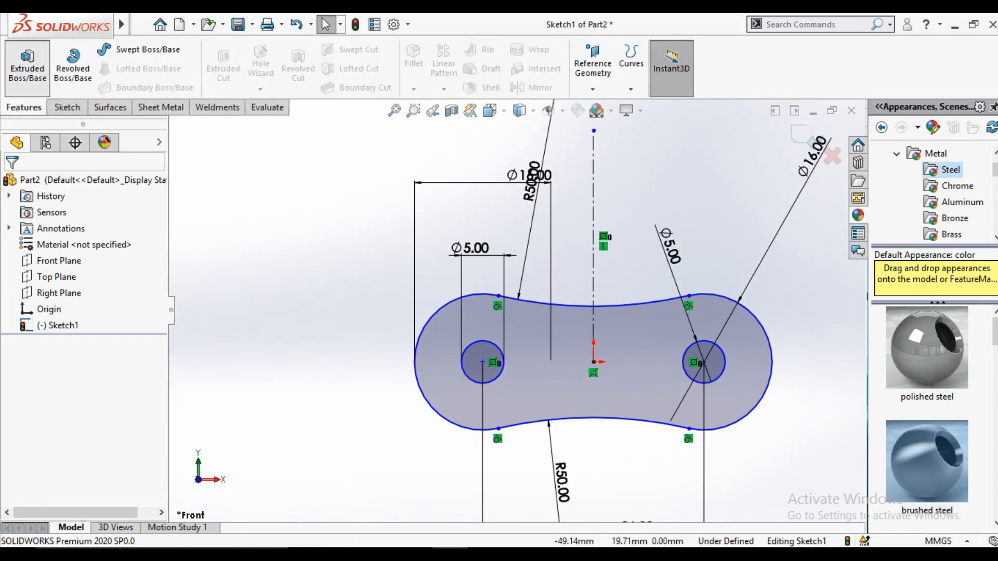
left_click(27, 59)
type("1")
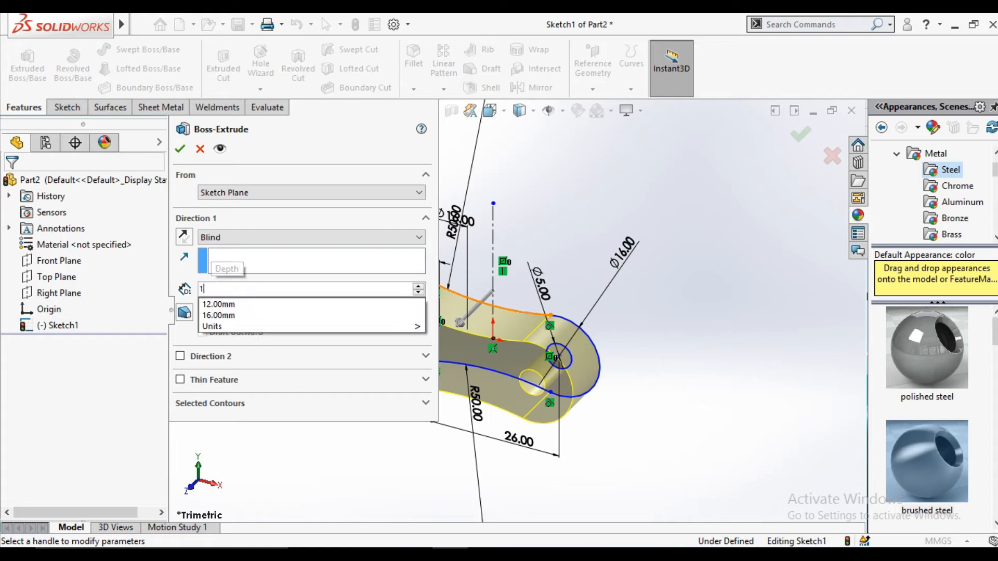
key("Return")
key("Return")
key("Escape")
Create a reference plane offset 6 mm outward from the flat face of the link plate.
middle_click_drag(561, 291, 432, 359)
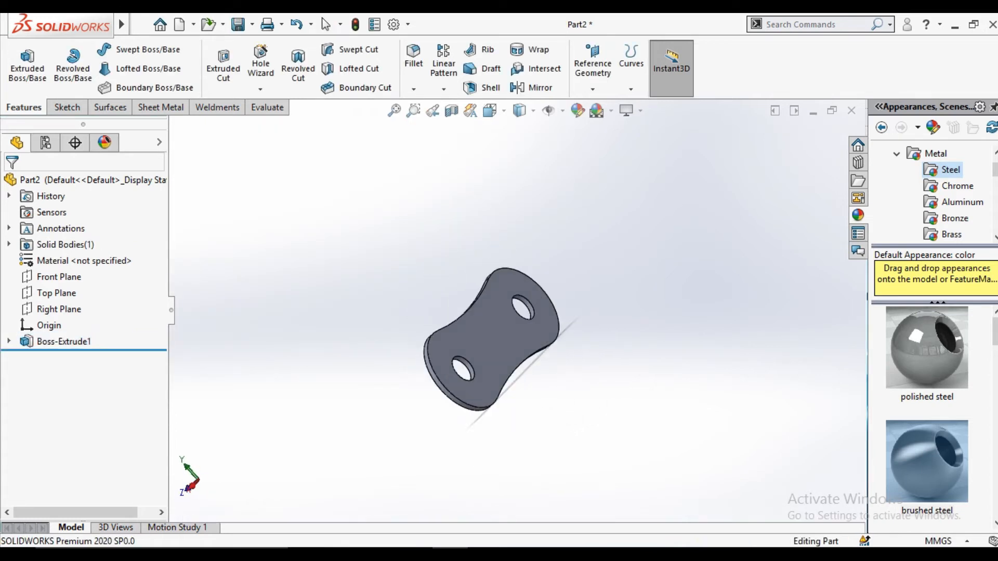
scroll(431, 358, "down", 4)
left_click(544, 318)
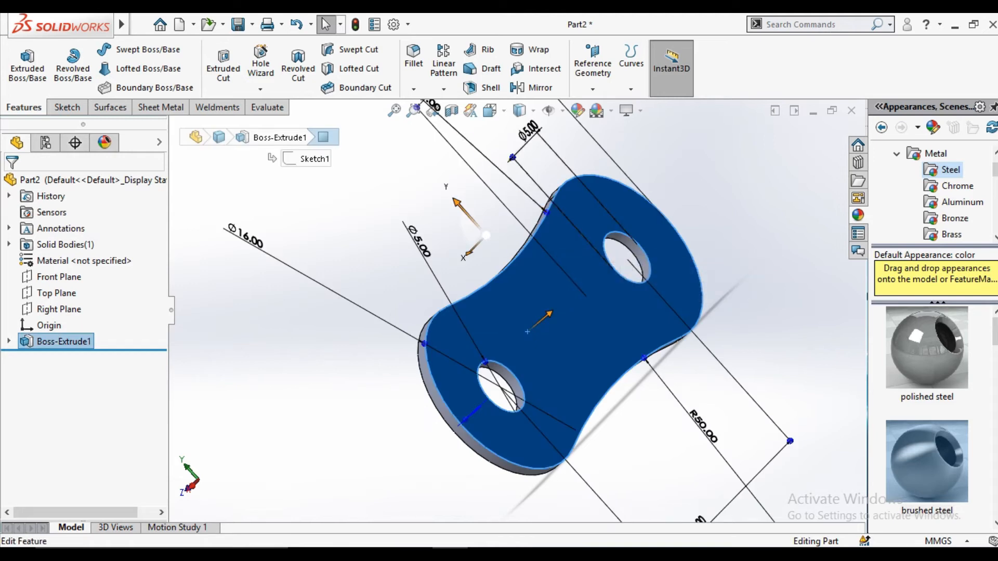
left_click(593, 65)
left_click(606, 108)
scroll(513, 313, "up", 4)
middle_click_drag(514, 314, 590, 330)
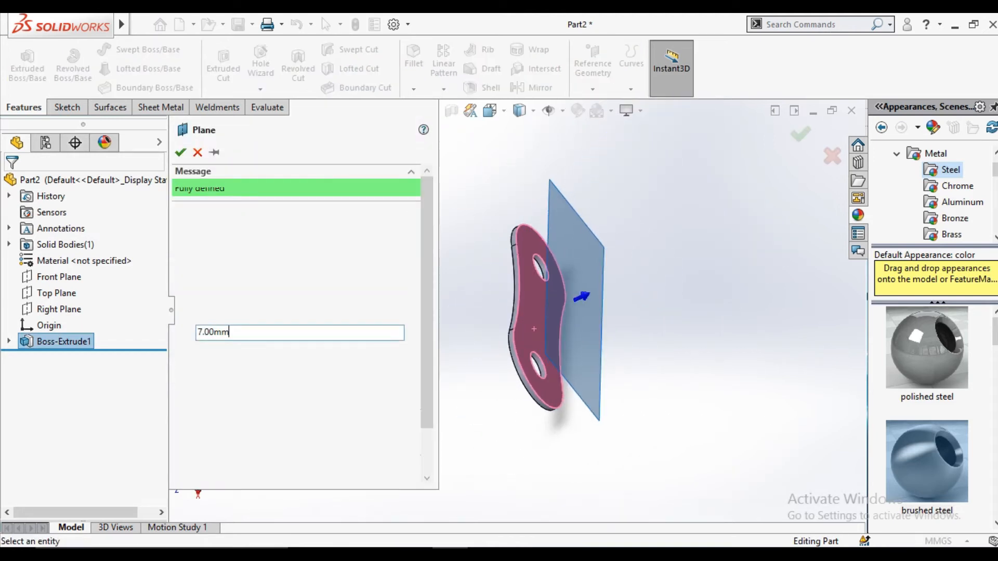
key("Return")
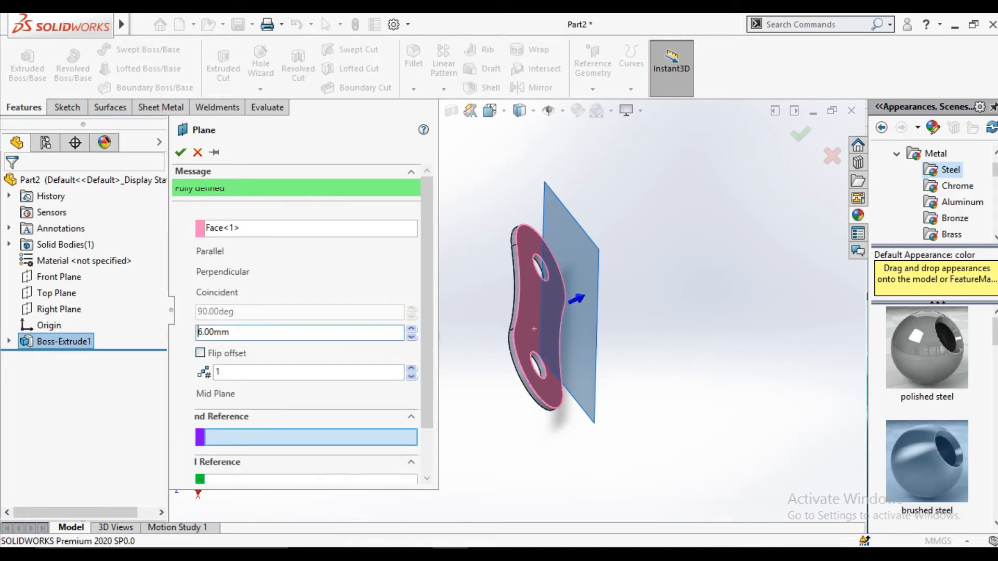
left_click(180, 153)
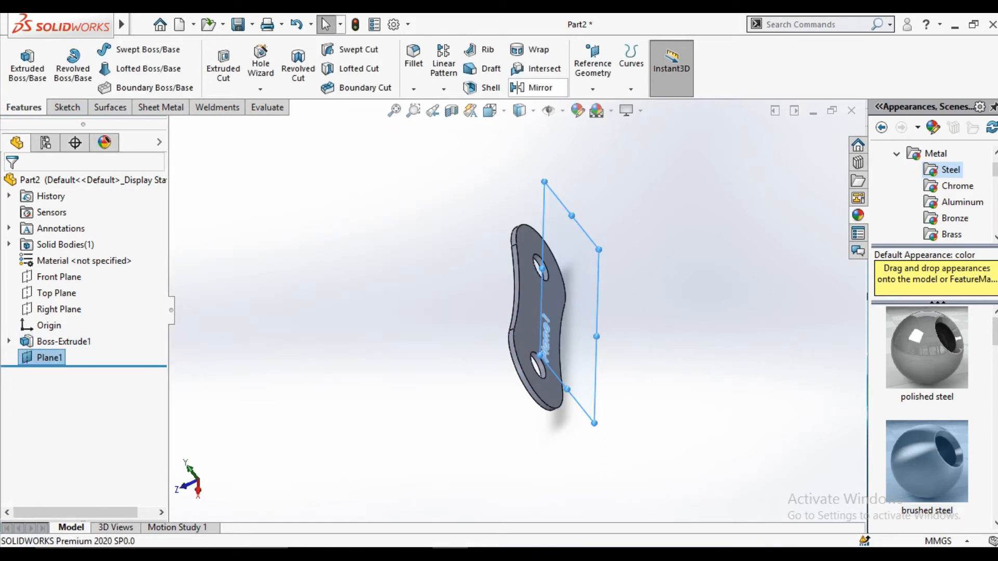
Mirror the link plate body about the offset reference plane without merging the solids.
left_click(531, 87)
left_click(311, 289)
left_click(536, 312)
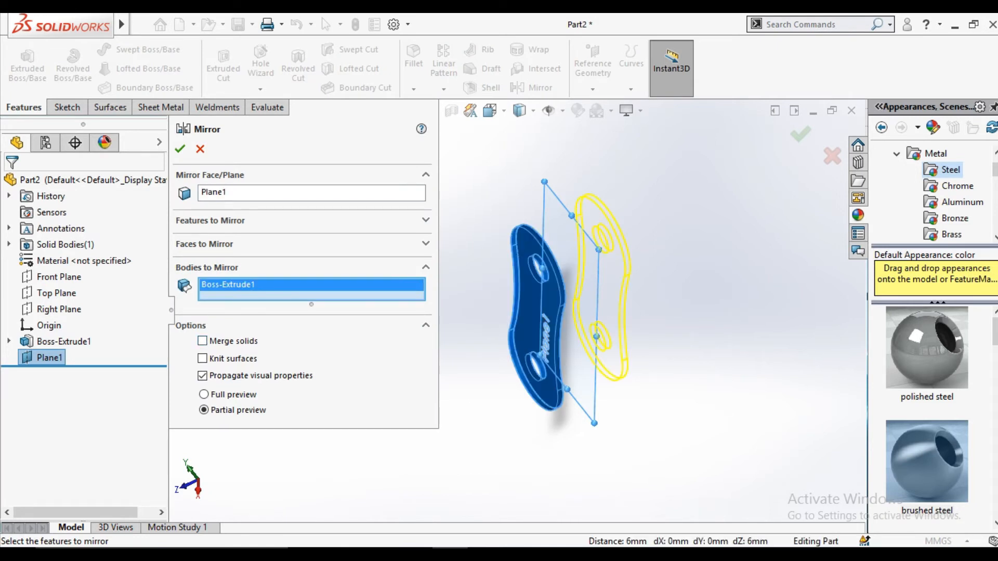
left_click(180, 150)
Start a sketch on the plane midway between the plates and convert both hole edges of one plate into sketch circles.
mouse_move(652, 312)
middle_mouse_down()
mouse_move(645, 262)
mouse_move(630, 317)
middle_mouse_up()
left_click(578, 205)
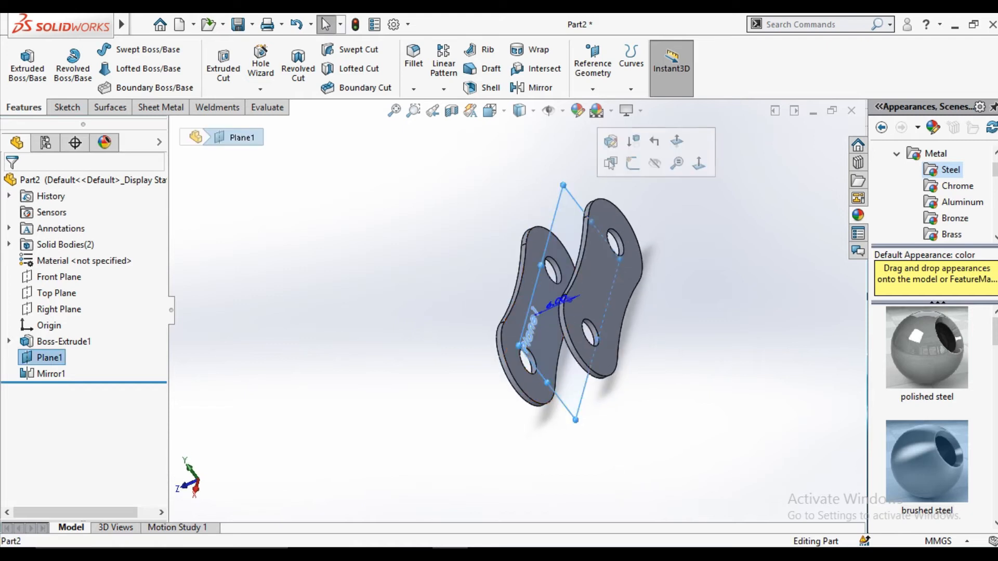
left_click(611, 163)
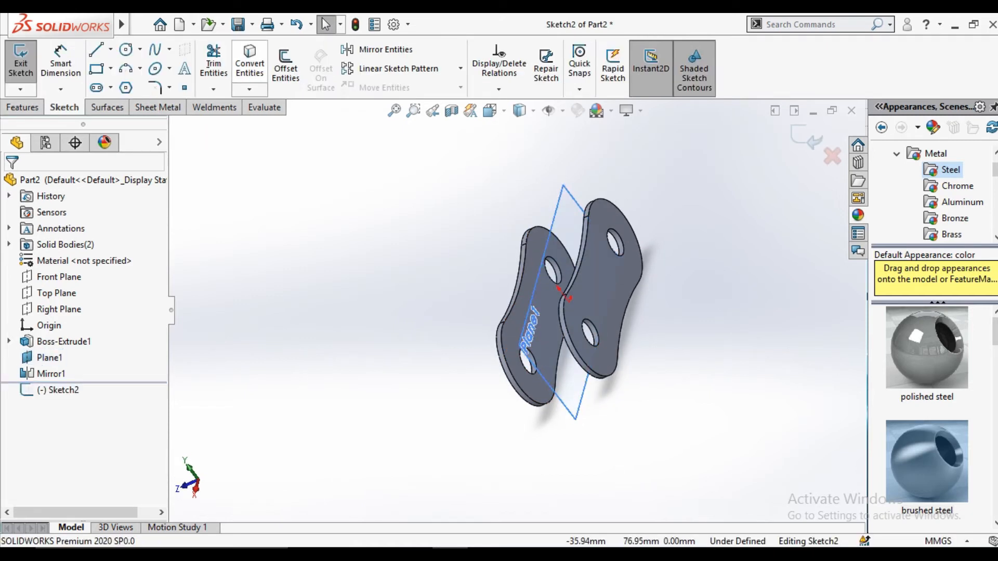
left_click(249, 65)
scroll(577, 346, "down", 4)
left_click(587, 338)
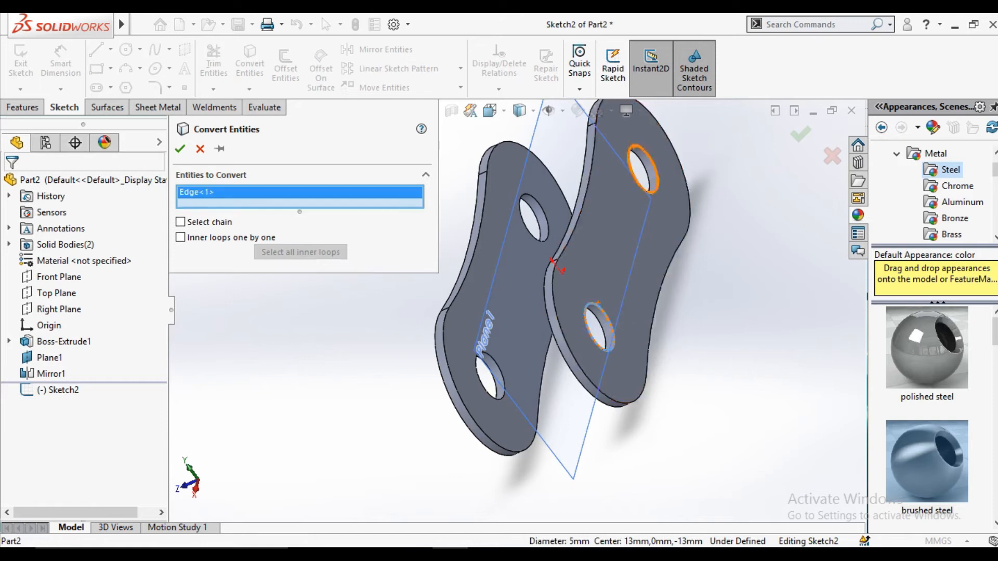
left_click(635, 165)
left_click(180, 149)
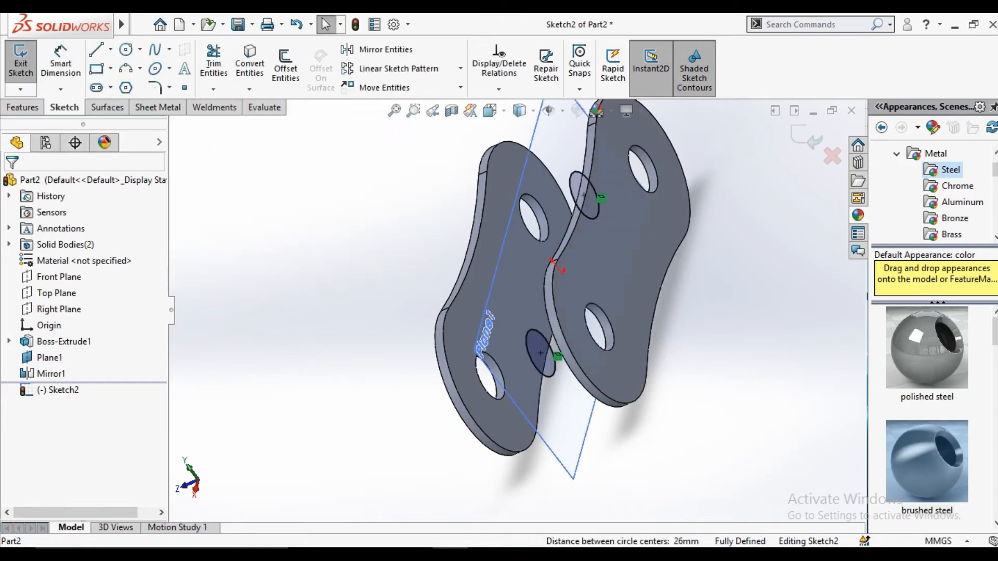
Draw a circle concentric with each converted hole circle, about 8.4 mm in diameter at the left and 8.7 mm at the right.
left_click(490, 110)
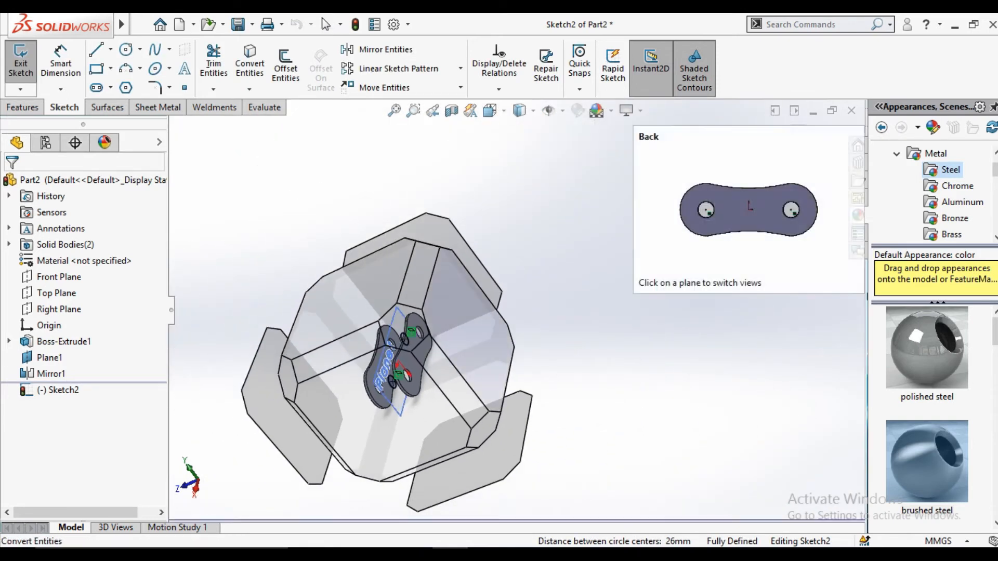
left_click(464, 328)
left_click(125, 50)
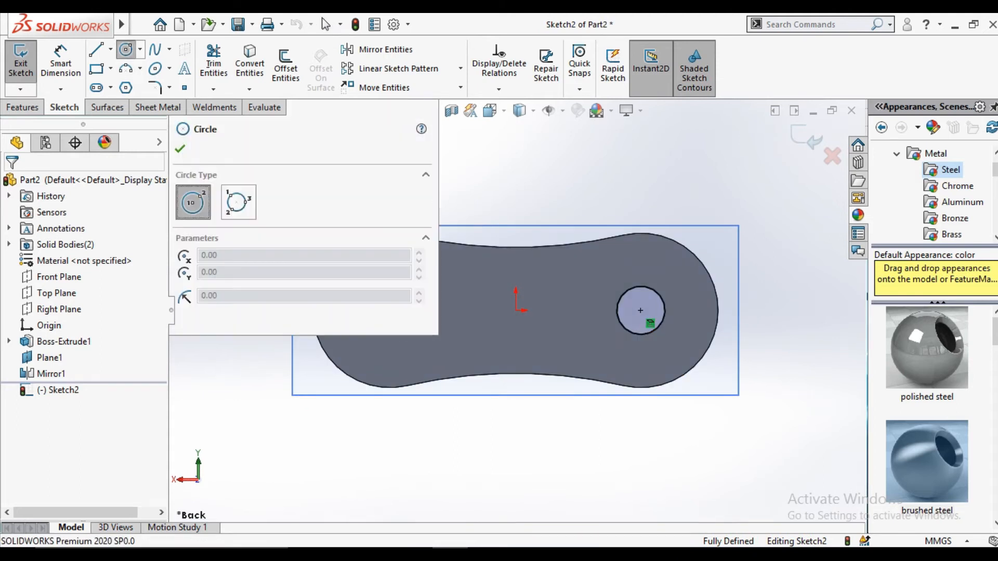
scroll(512, 312, "up", 3)
scroll(513, 315, "up", 4)
scroll(479, 321, "down", 10)
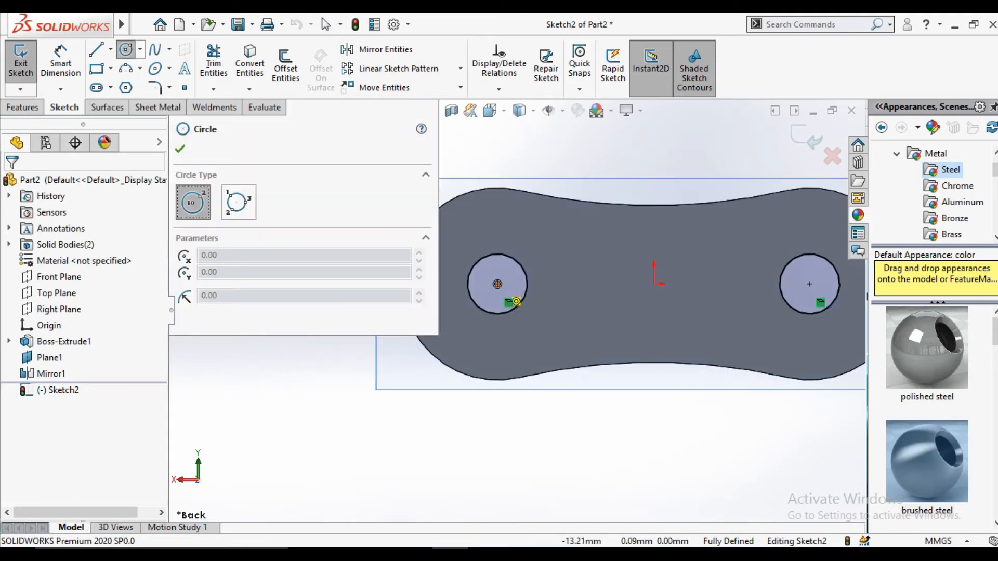
left_click_drag(497, 283, 509, 333)
mouse_move(809, 284)
left_mouse_down()
mouse_move(847, 312)
mouse_move(862, 291)
left_mouse_up()
key("Escape")
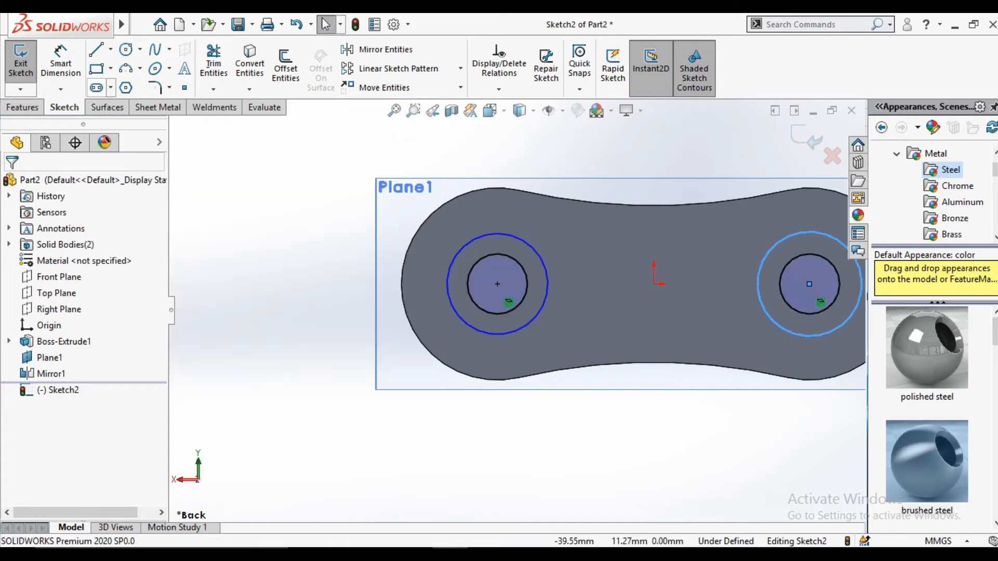
Dimension the diameters of both outer circles as 12 mm.
left_click(60, 62)
left_click(515, 237)
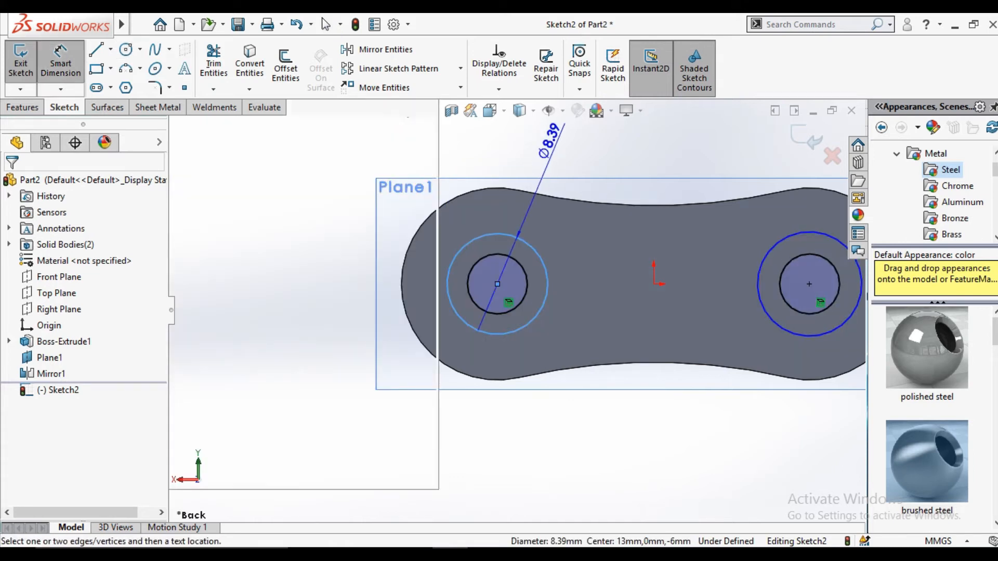
left_click(546, 146)
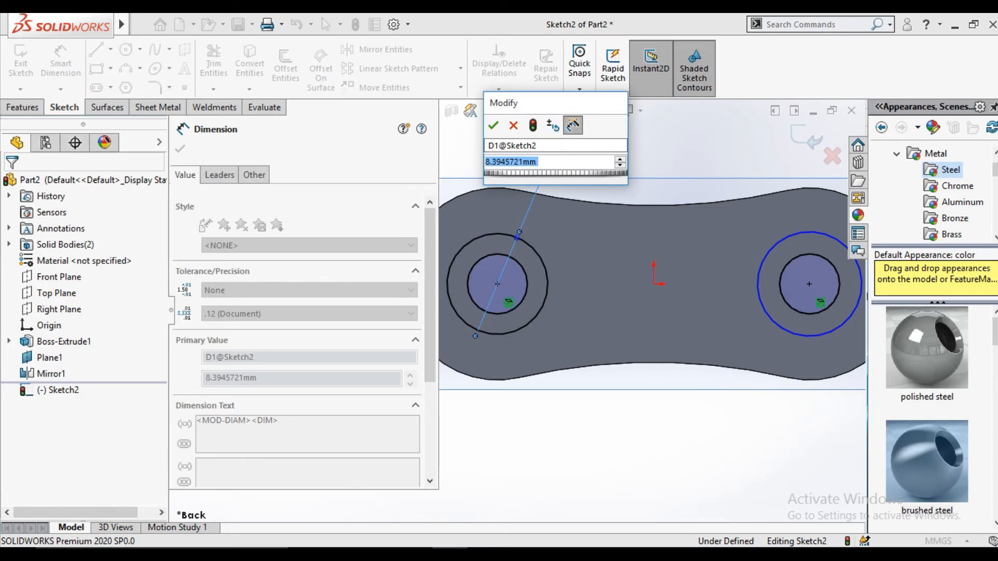
type("12")
key("Return")
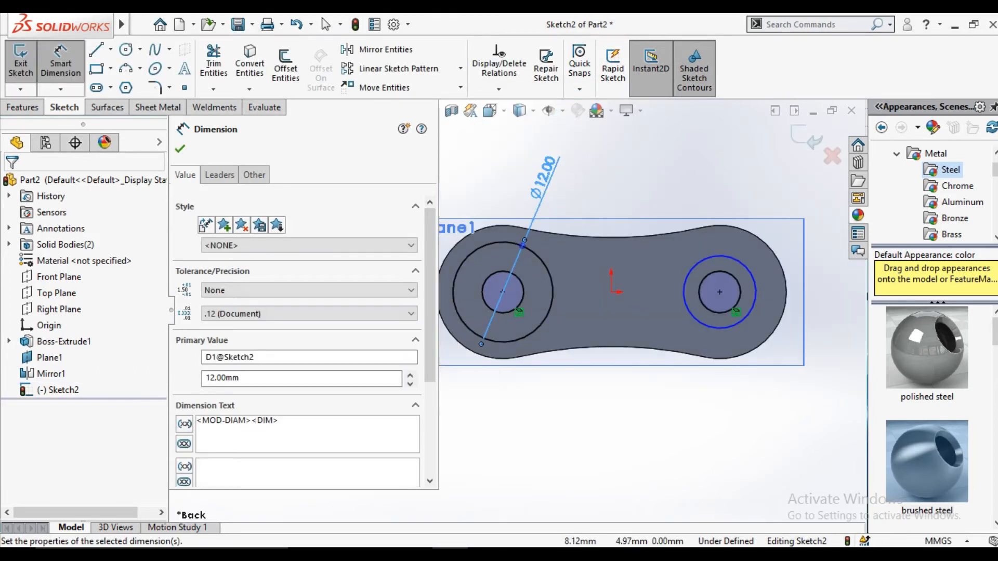
left_click(719, 255)
left_click(724, 177)
type("12")
key("Return")
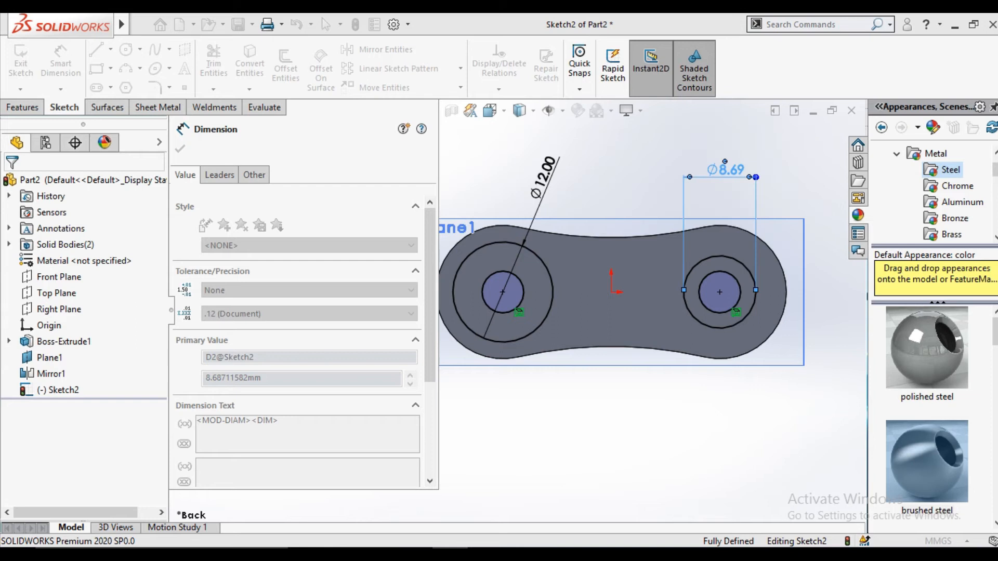
key("Escape")
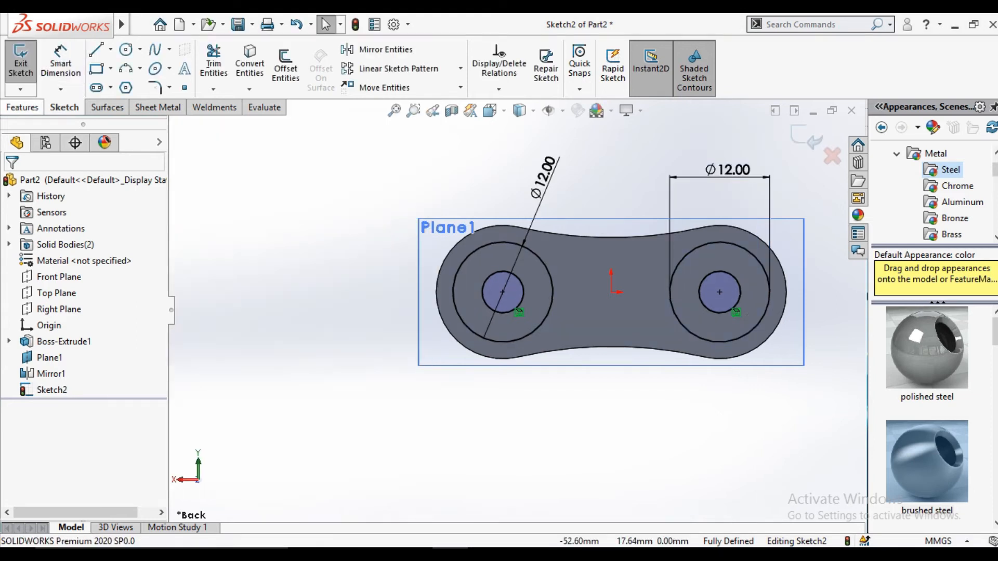
Extrude the two ring profiles in both directions with the Up To Next end condition, merging them with the plates.
left_click(23, 107)
left_click(27, 67)
scroll(520, 304, "up", 3)
middle_click_drag(525, 278, 556, 312)
left_click(307, 237)
left_click(219, 268)
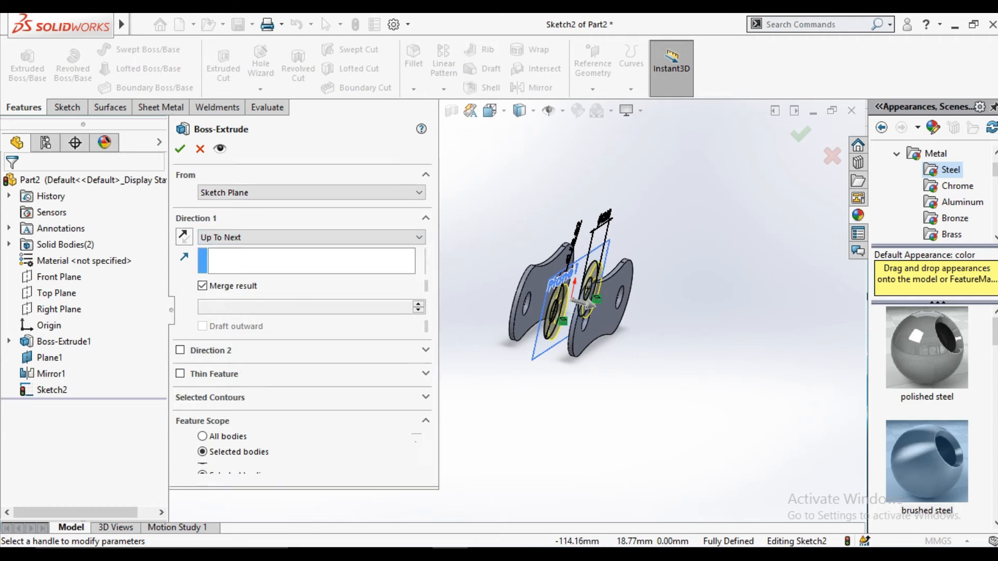
left_click(179, 349)
left_click(307, 368)
left_click(224, 403)
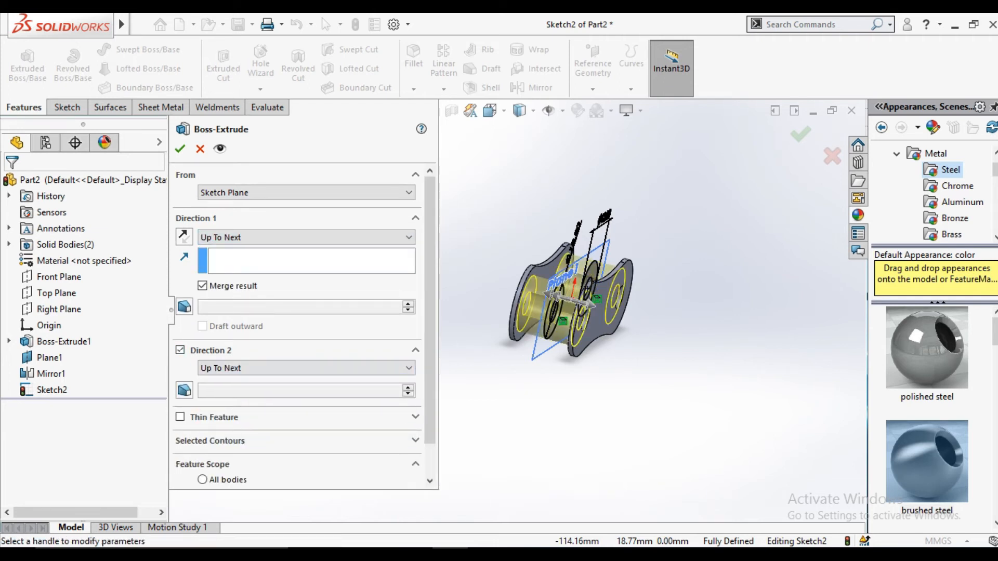
key("Return")
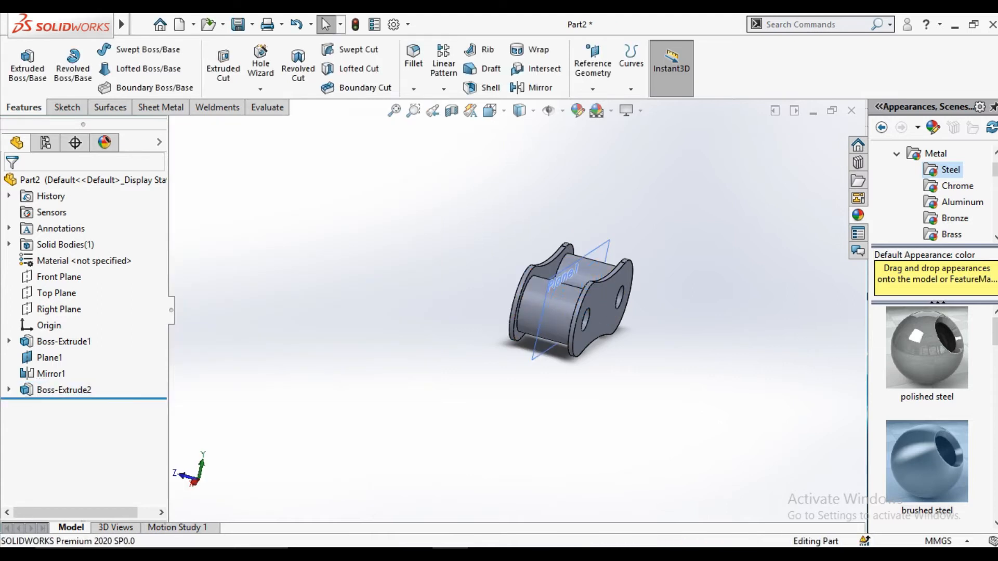
Hide the middle reference plane and fit the finished inner link in the view.
right_click(608, 244)
left_click(666, 225)
middle_click_drag(597, 260, 613, 374)
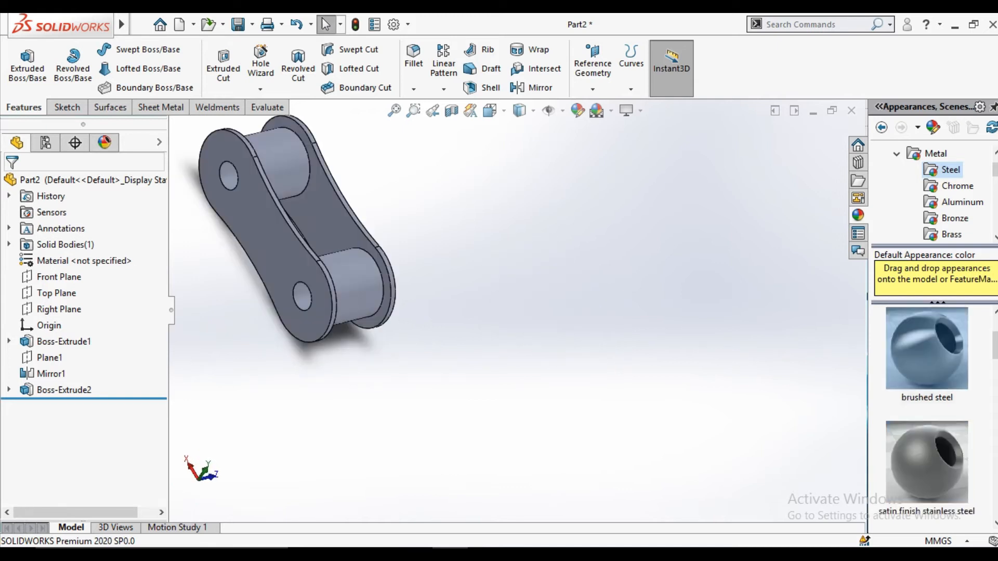
key("f")
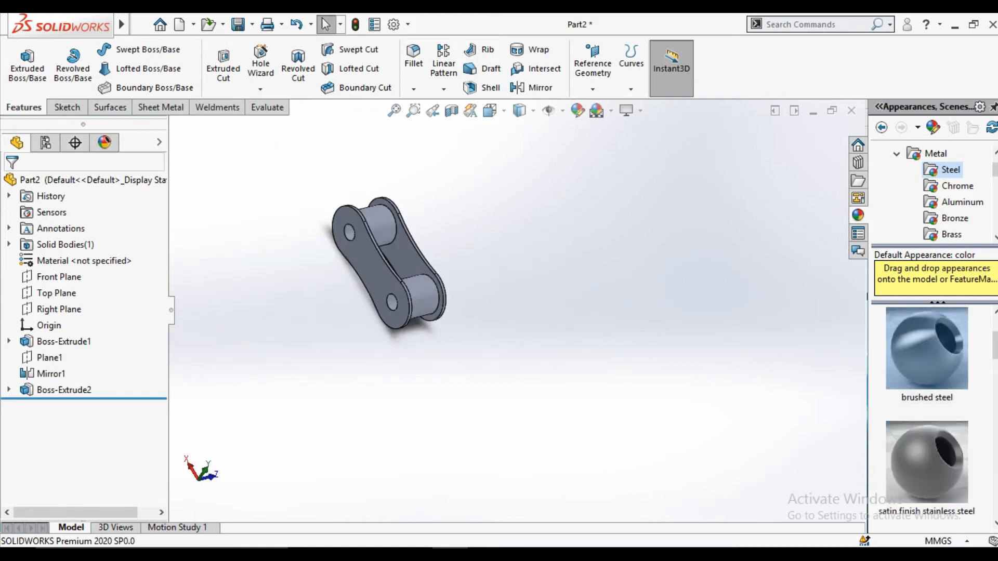
Apply the polished steel appearance to the two plate features and brushed steel to the roller extrusion.
left_click_drag(927, 347, 384, 263)
left_click(391, 267)
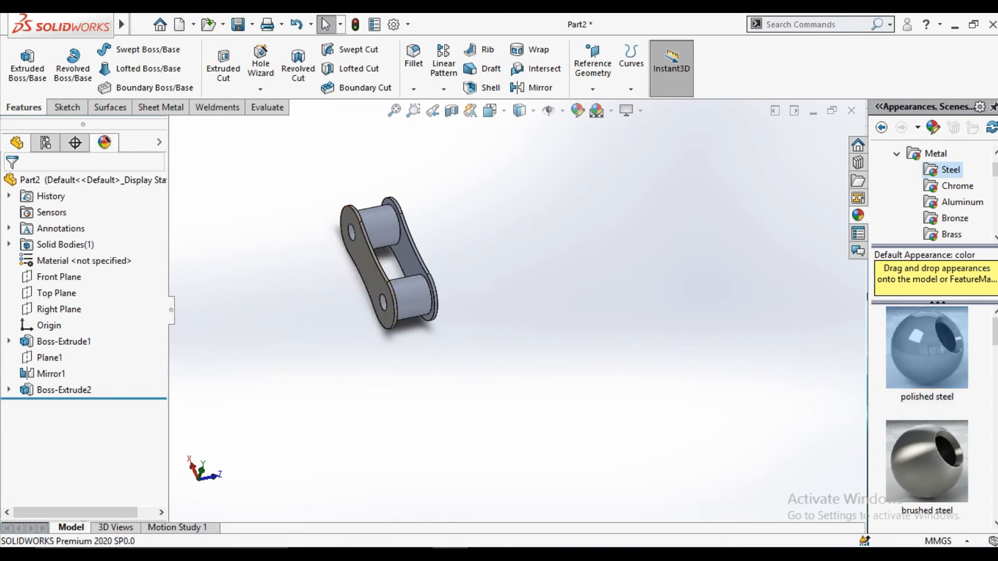
left_click_drag(64, 229, 419, 255)
left_click(439, 253)
left_click_drag(927, 461, 396, 296)
left_click(420, 290)
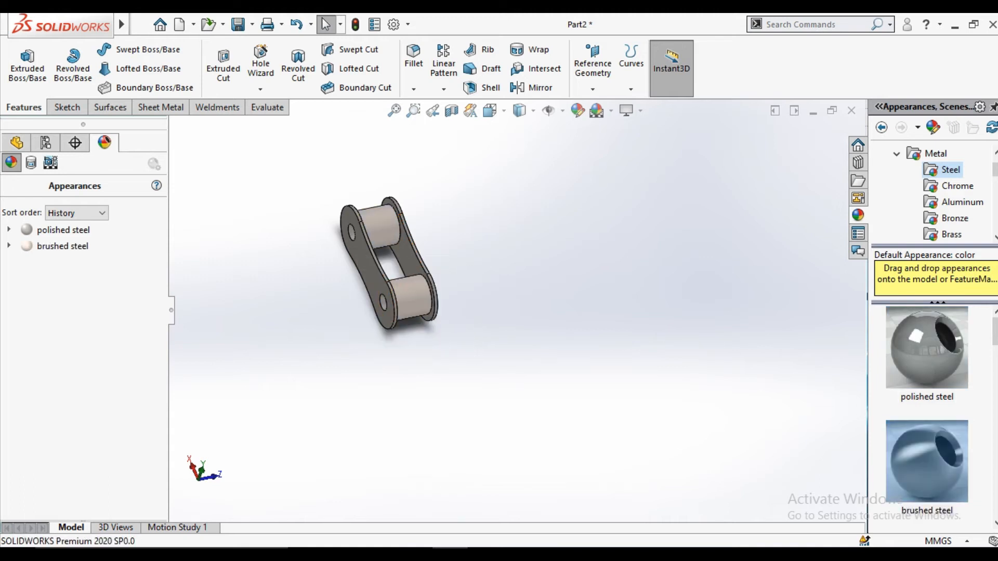
Edit the polished steel appearance of the plates to a light blue colour, RGB 95, 215, 255.
left_click(58, 231)
right_click(56, 232)
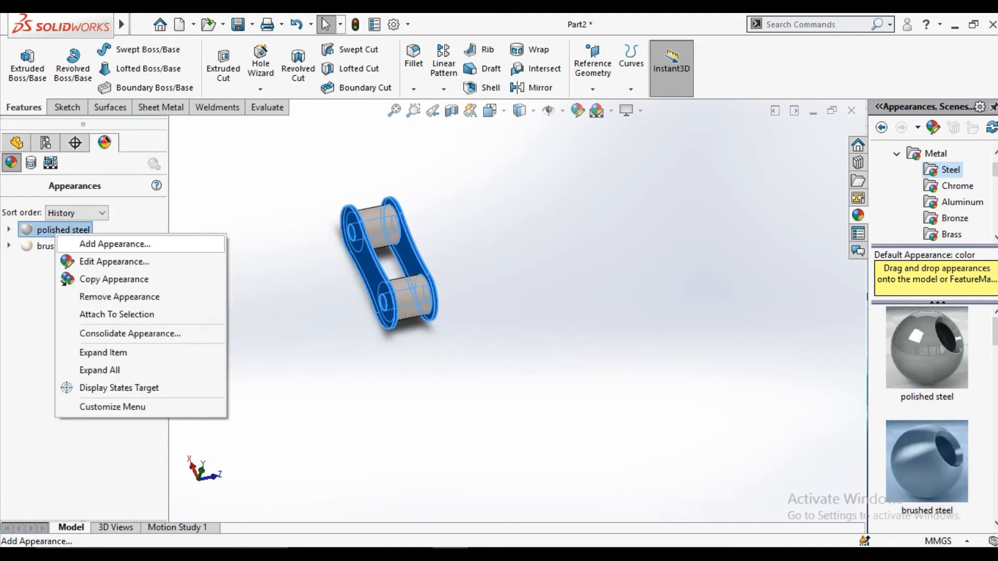
left_click(115, 261)
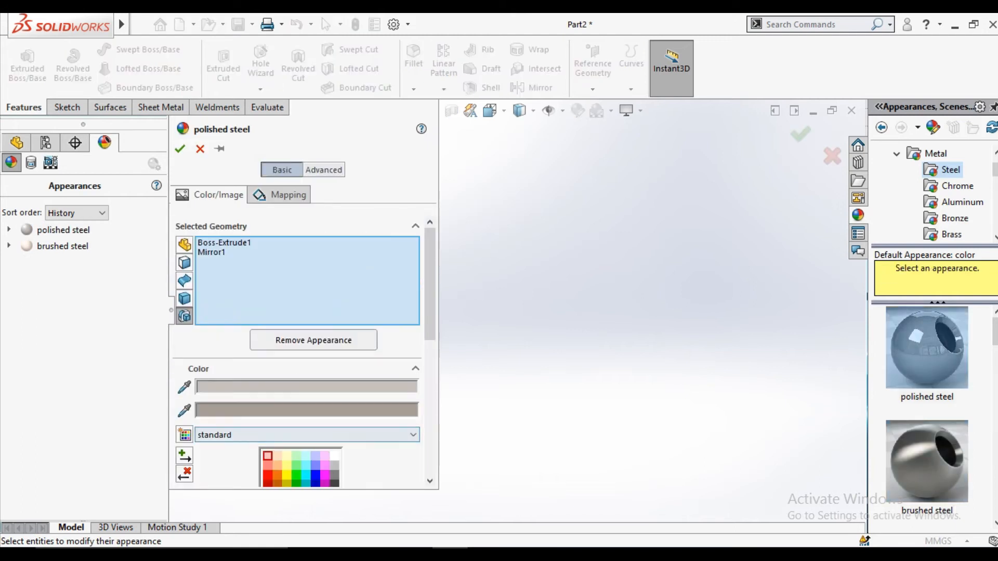
scroll(296, 354, "down", 3)
left_click(312, 345)
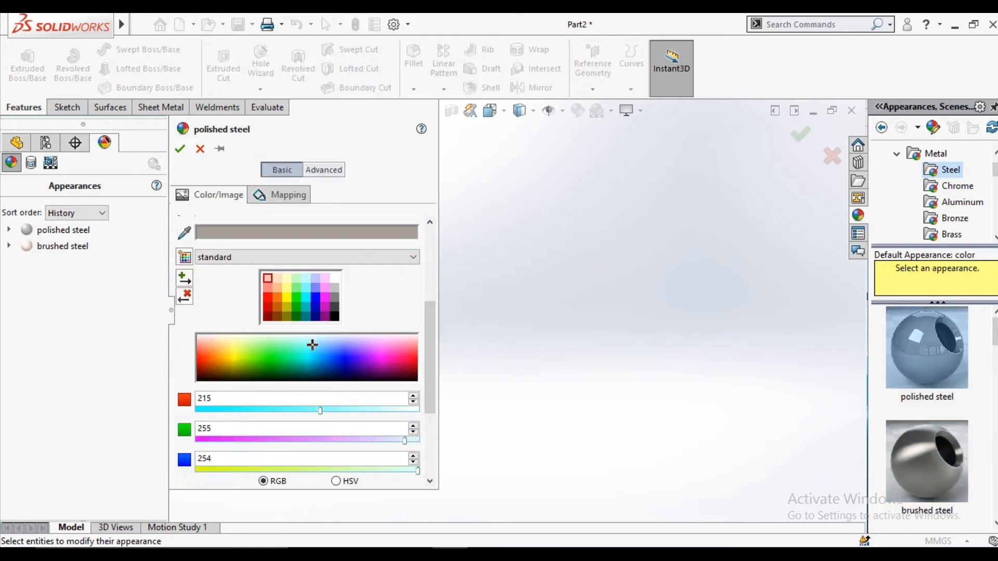
left_click(313, 347)
left_click(314, 349)
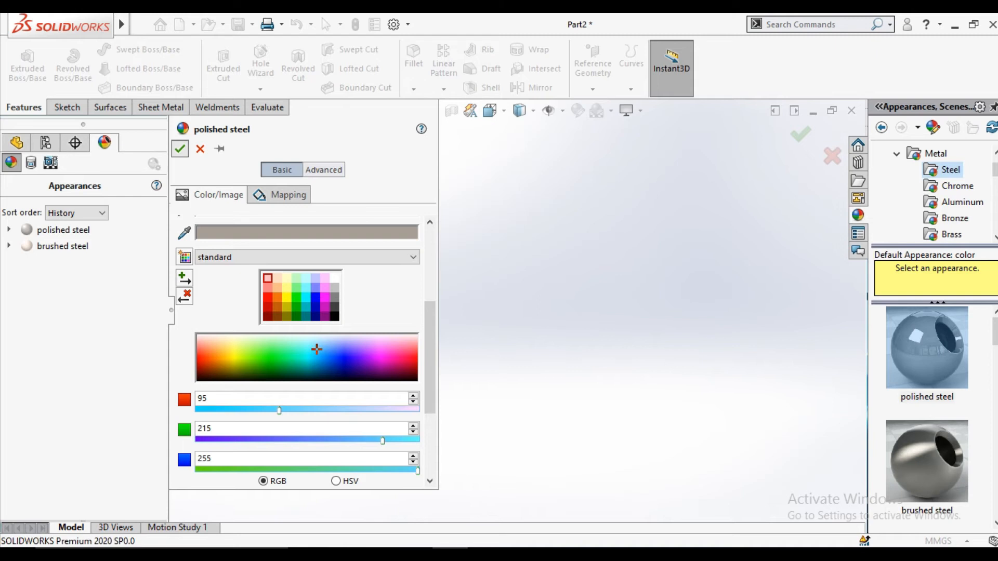
left_click(180, 149)
Edit the brushed steel appearance of the rollers to a pale yellow-green colour, with red 241 and green 255.
scroll(370, 276, "down", 5)
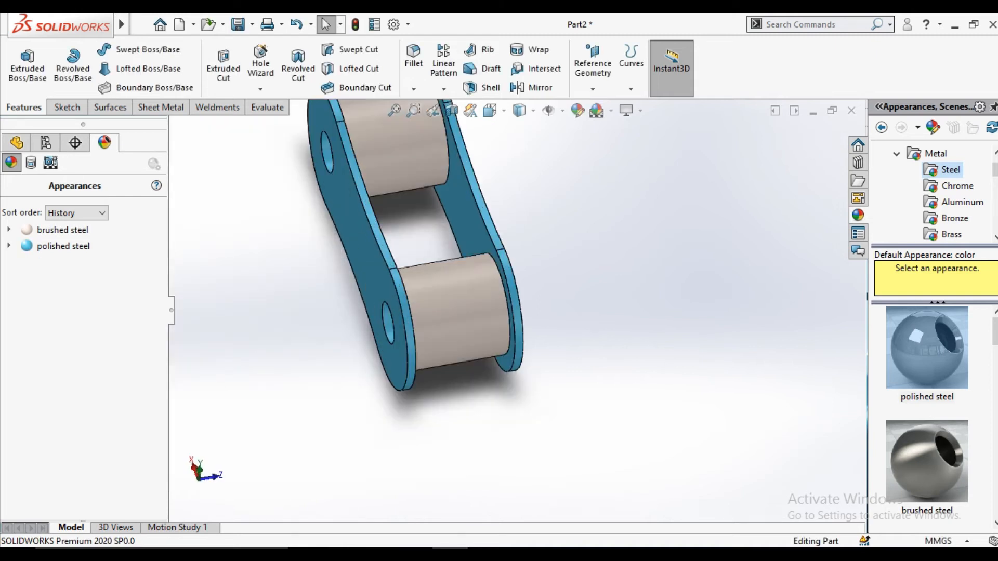
right_click(63, 230)
left_click(120, 257)
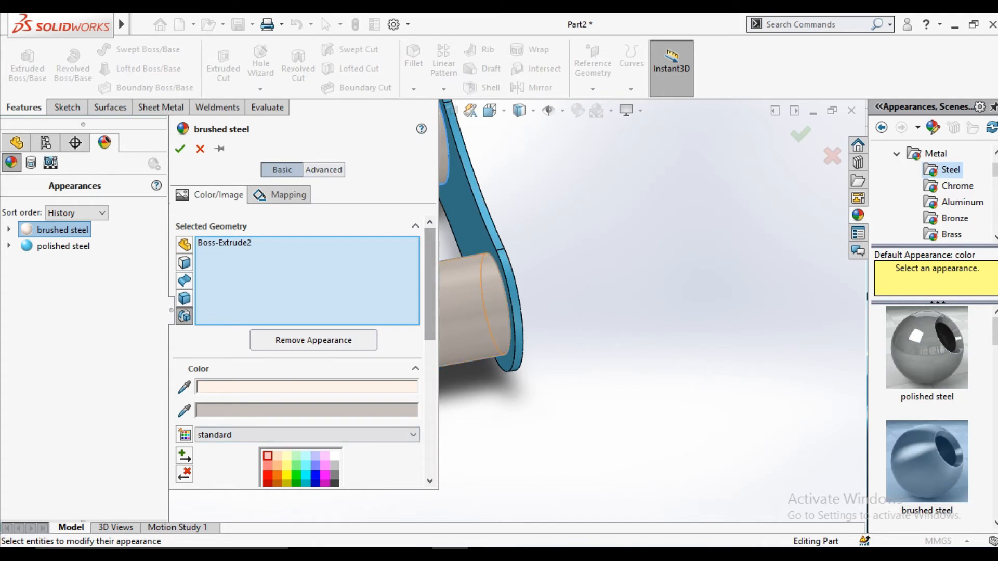
scroll(299, 354, "down", 3)
left_click_drag(256, 392, 253, 392)
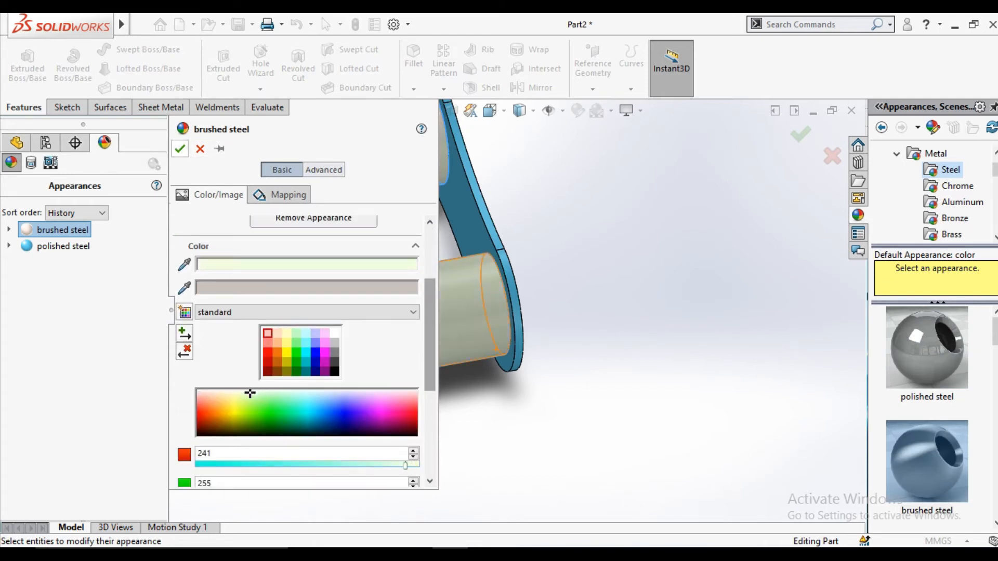
left_click(180, 148)
key("ctrl+7")
middle_click_drag(468, 276, 484, 292)
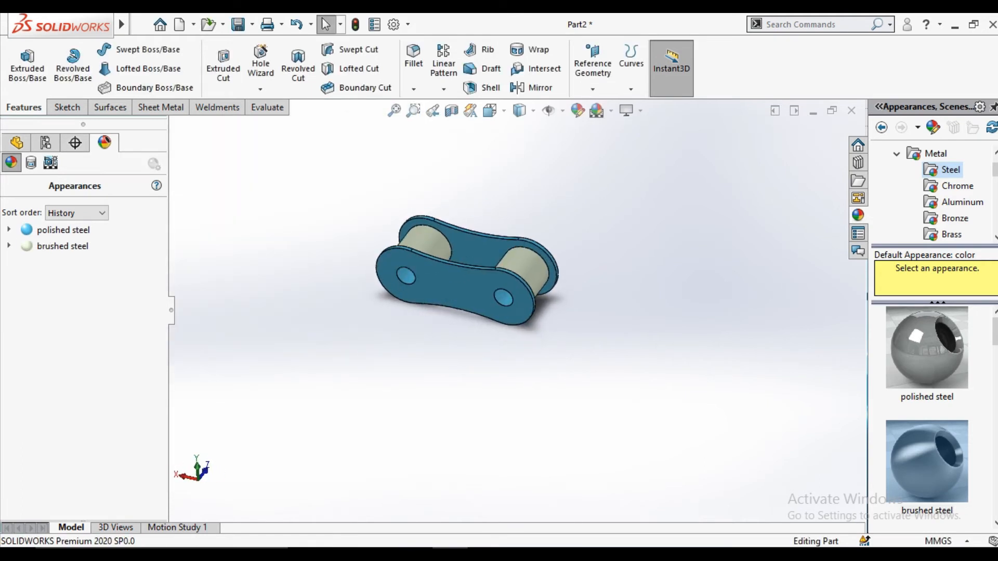
scroll(412, 243, "down", 4)
middle_click_drag(416, 244, 420, 250)
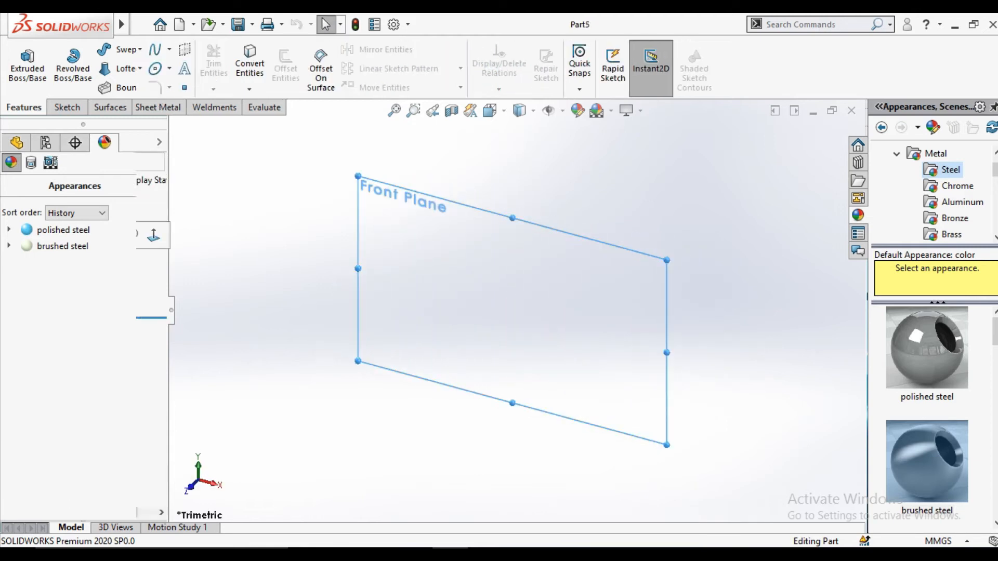
In the new part, start a sketch on the Front Plane and draw a vertical centerline upward from the origin.
left_click(20, 57)
left_click(111, 50)
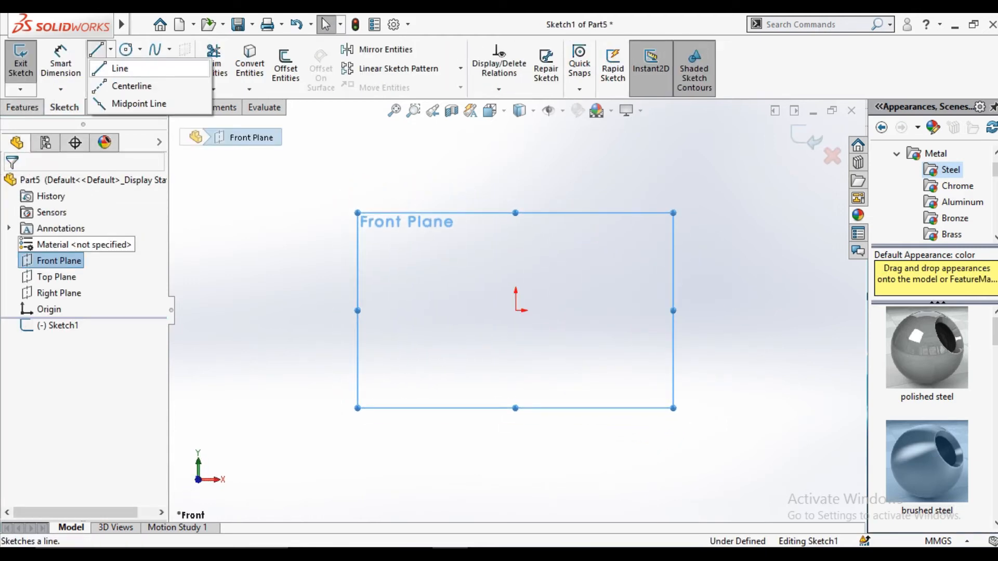
left_click(129, 85)
left_click_drag(516, 311, 515, 143)
right_click(532, 102)
left_click(567, 138)
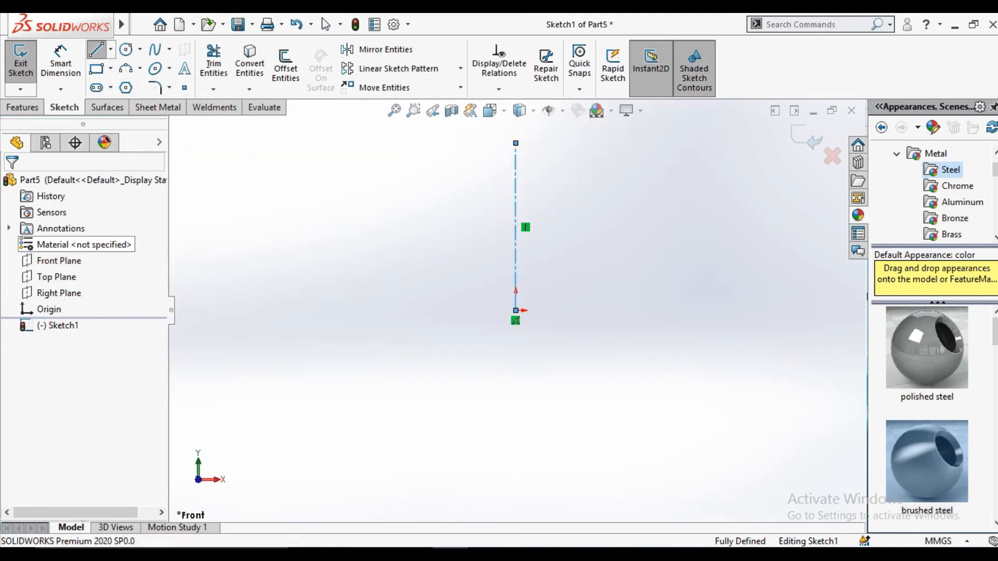
Draw a 10-sided construction polygon with an inscribed circle about 126 mm in diameter, centred about 148 mm left of the origin.
left_click(126, 88)
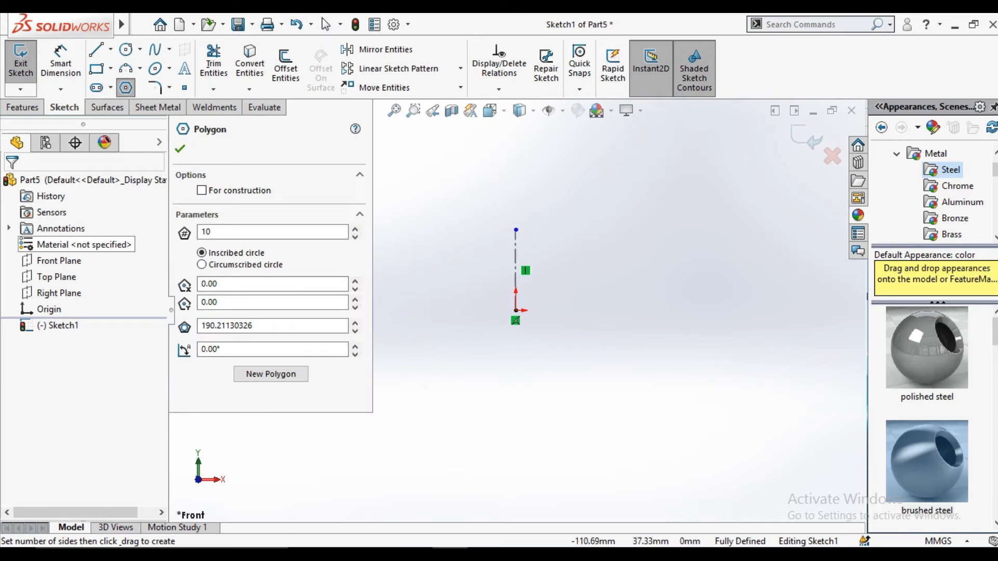
mouse_move(437, 312)
left_mouse_down()
mouse_move(436, 243)
mouse_move(457, 247)
left_mouse_up()
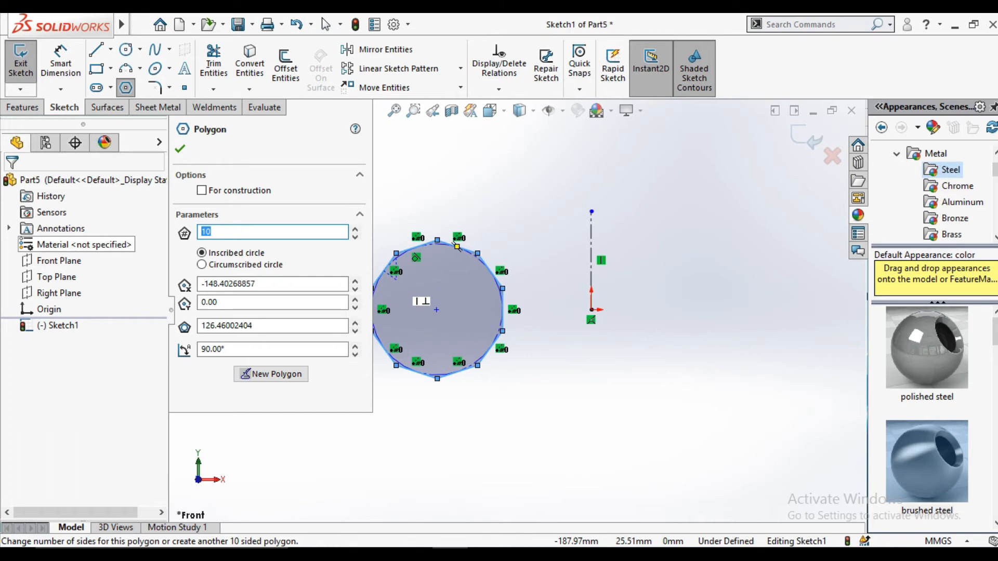
left_click(202, 190)
left_click(180, 149)
Dimension the upper-left side of the 10-sided polygon to 26 mm.
left_click(60, 62)
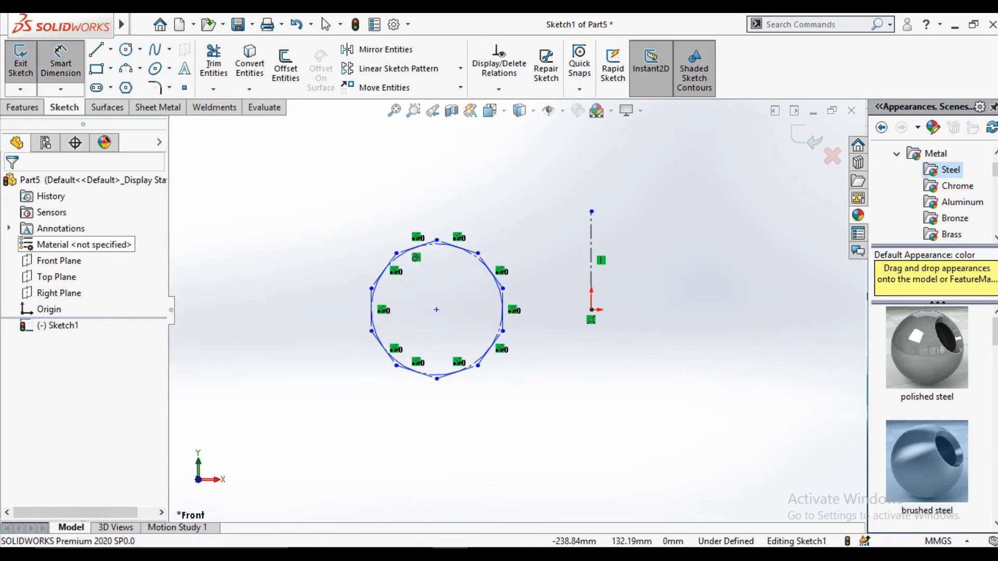
scroll(367, 203, "down", 7)
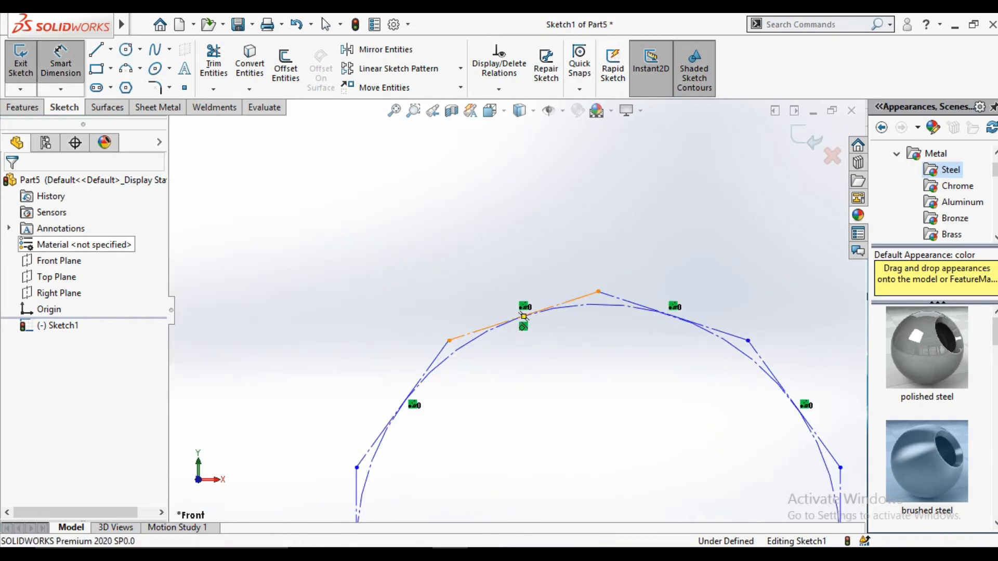
left_click(522, 316)
left_click(431, 268)
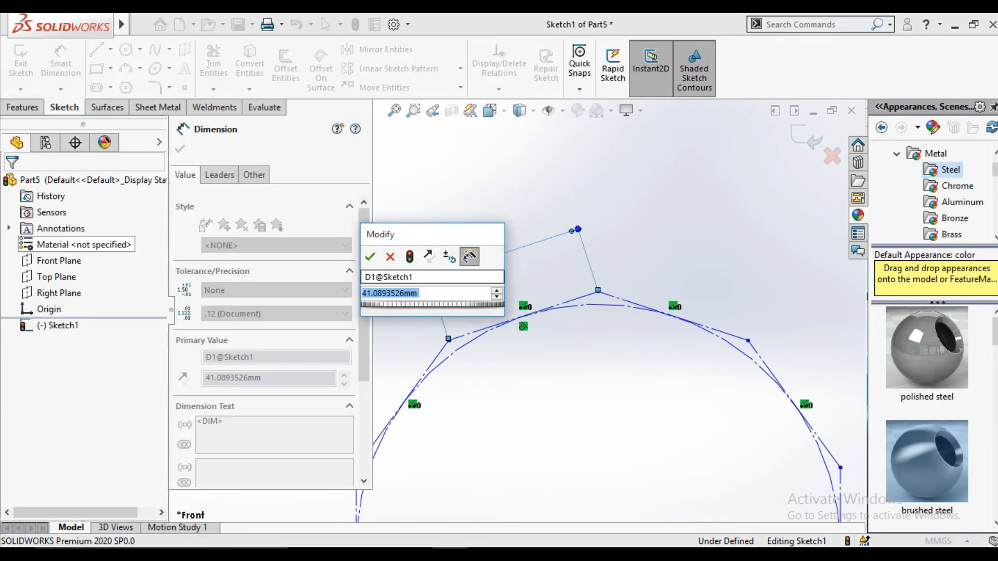
type("26")
key("Return")
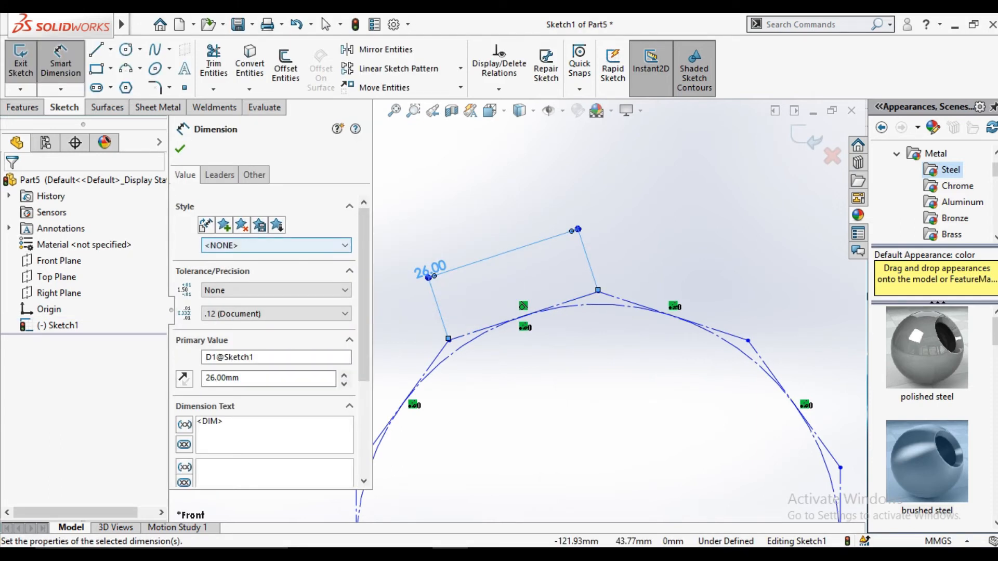
key("Return")
key("Escape")
Draw a horizontal centerline from the polygon's centre through the origin to a point about 93 mm beyond it.
left_click(111, 50)
left_click(136, 85)
scroll(517, 311, "up", 3)
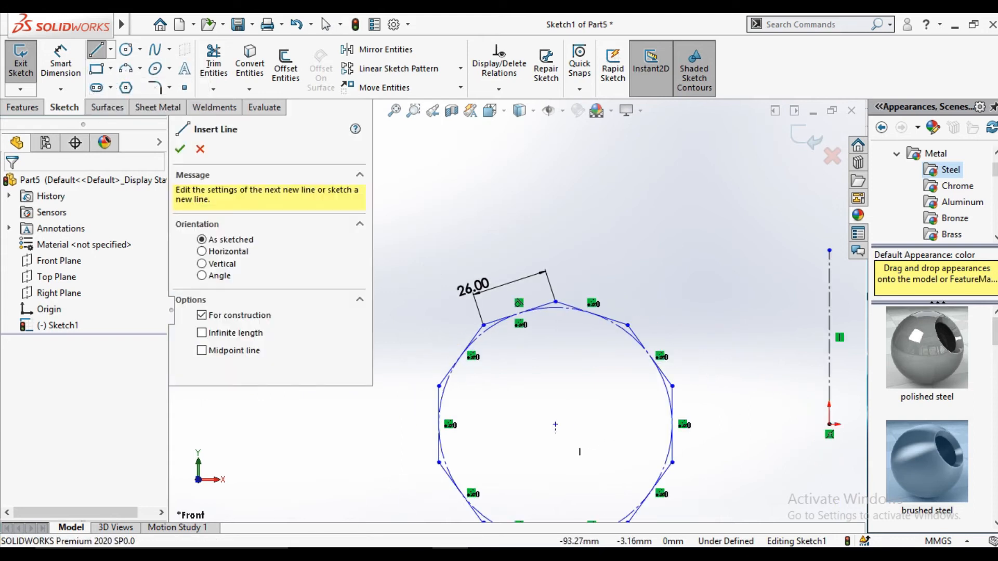
left_click(555, 424)
scroll(608, 388, "up", 4)
left_click(751, 356)
right_click(728, 253)
left_click(754, 314)
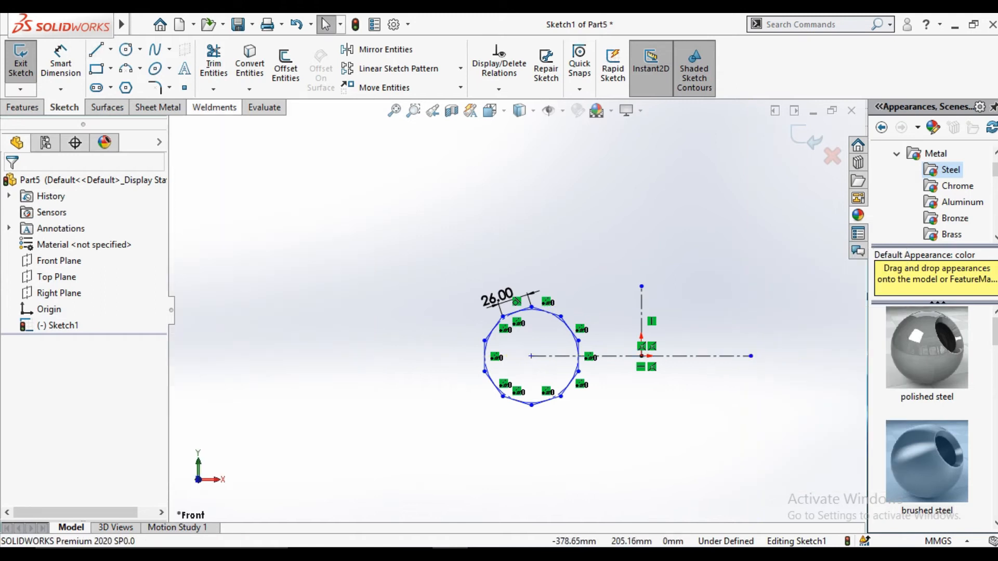
Draw a second 10-sided polygon with an inscribed circle about 80 mm in diameter, centred on the free end of the horizontal centerline.
left_click(126, 88)
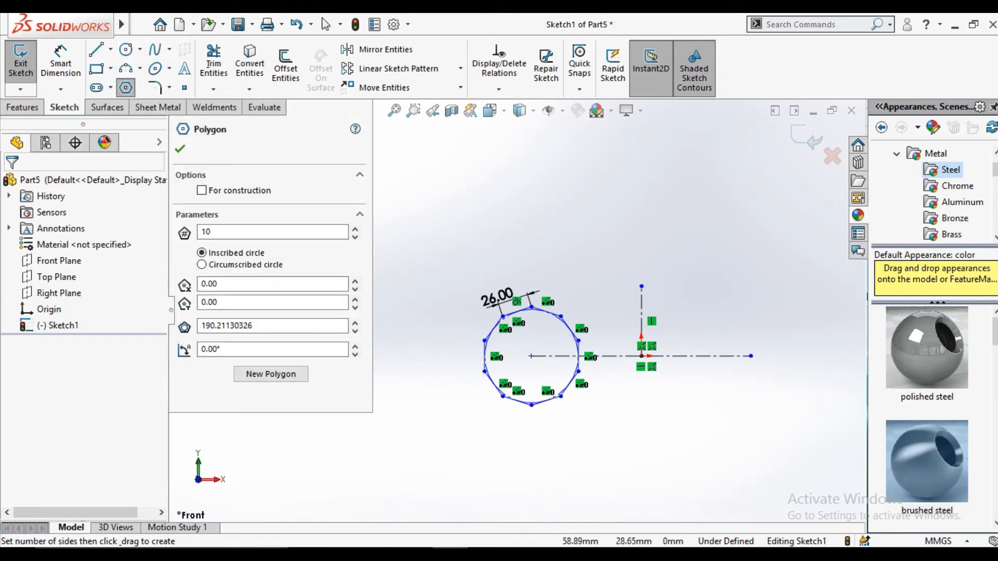
left_click(751, 356)
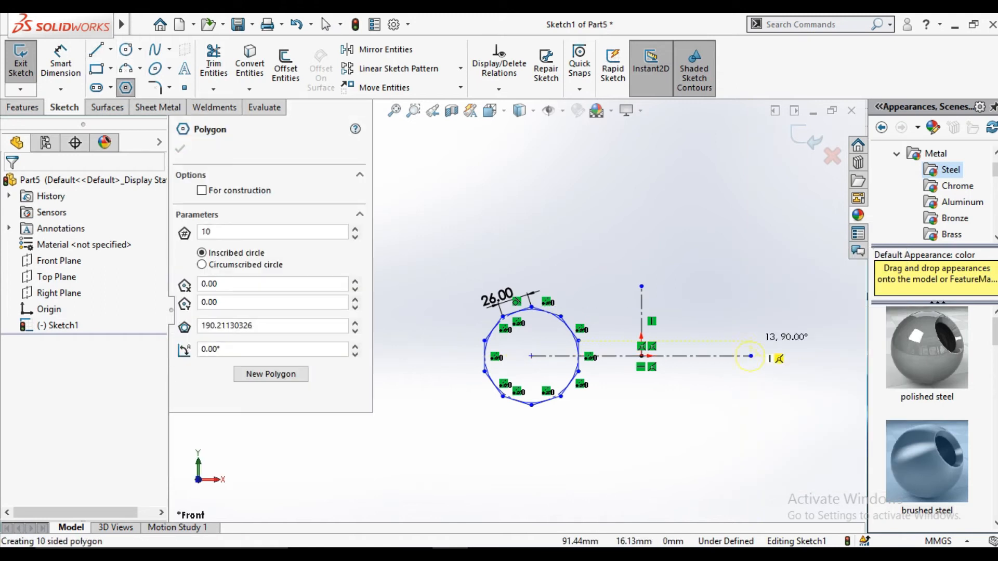
left_click(751, 307)
right_click(736, 255)
left_click(751, 260)
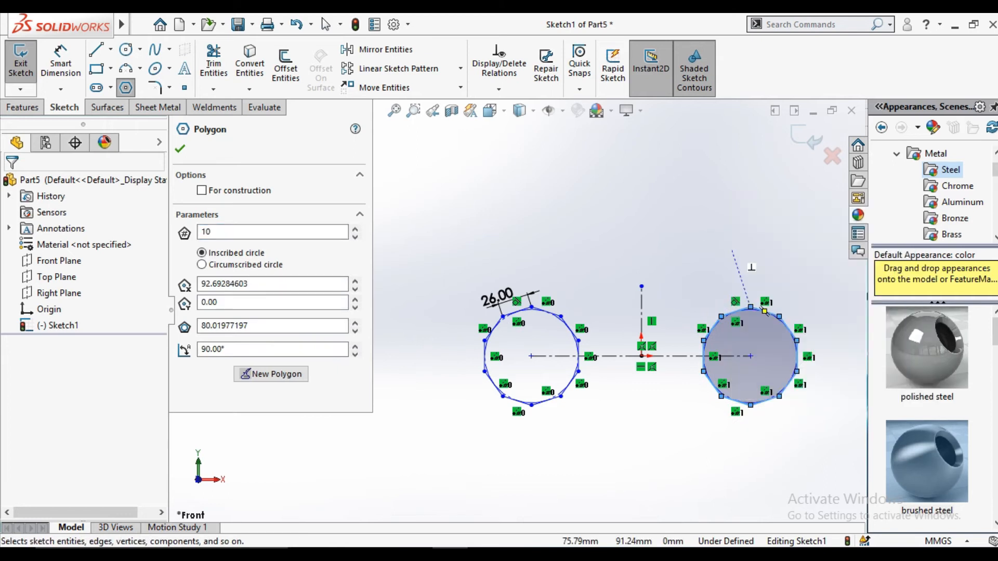
key("Escape")
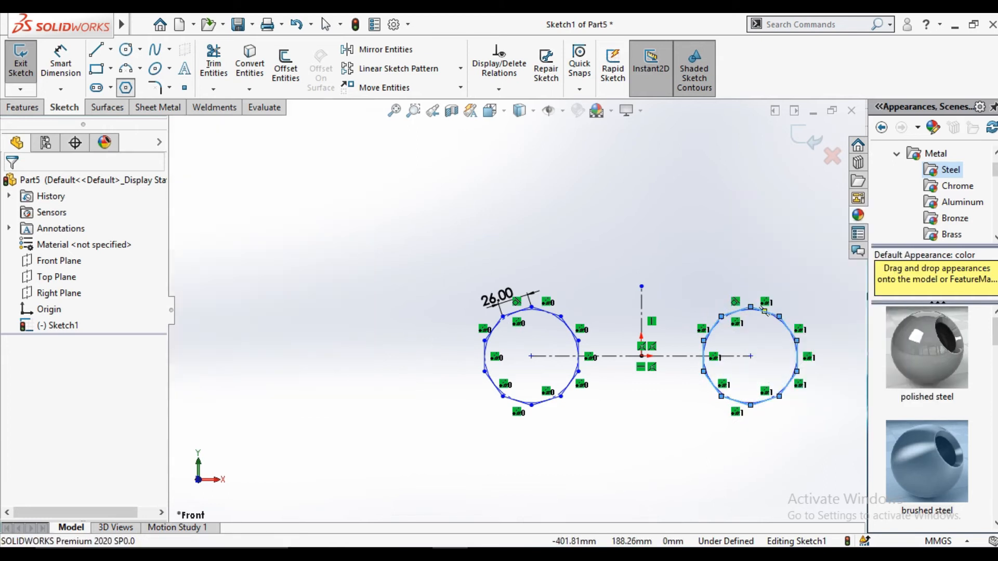
Dimension the outer vertical side of the second polygon to 26 mm.
key("d")
scroll(764, 310, "down", 4)
scroll(552, 329, "up", 5)
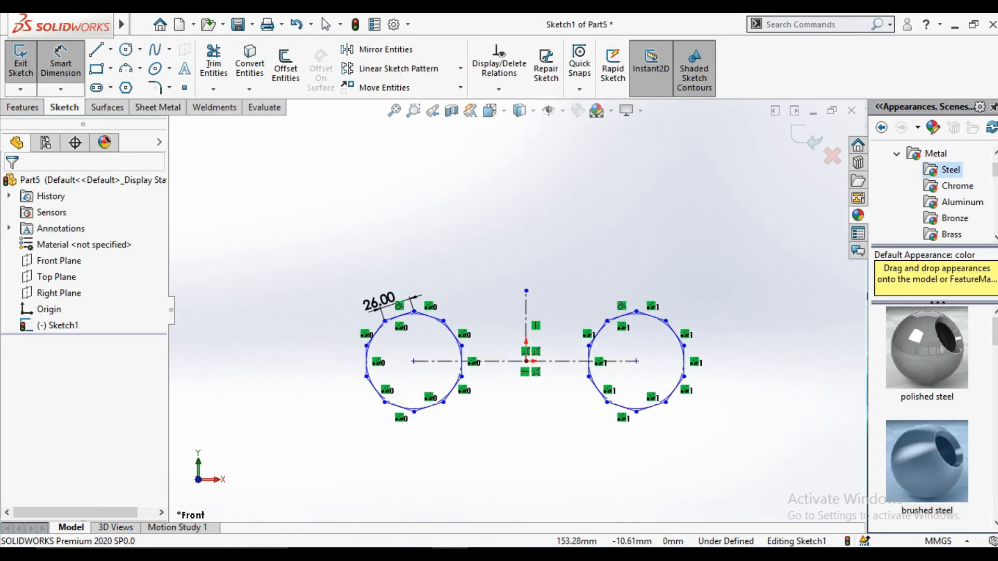
scroll(701, 380, "down", 5)
left_click(624, 333)
left_click(672, 333)
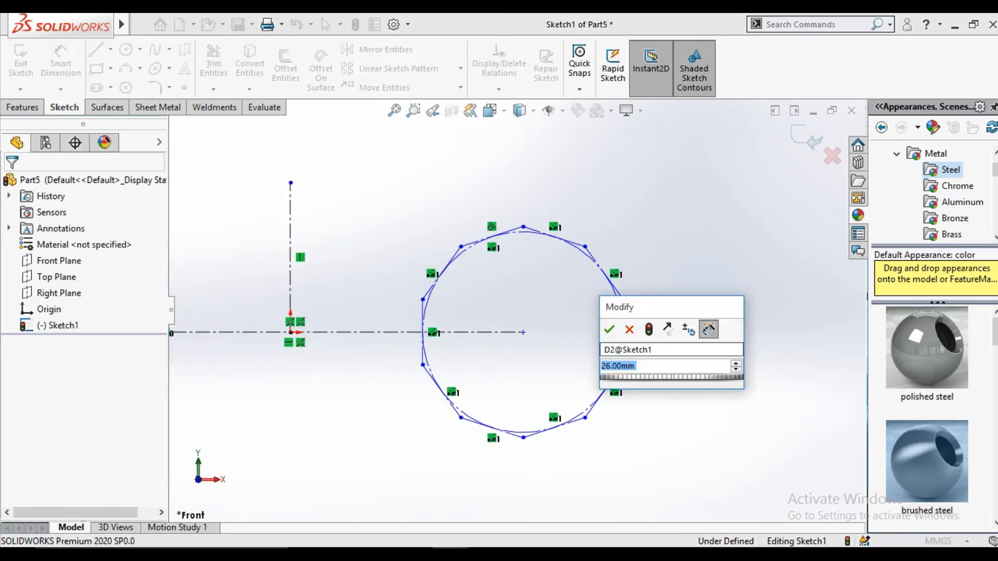
key("Return")
key("Escape")
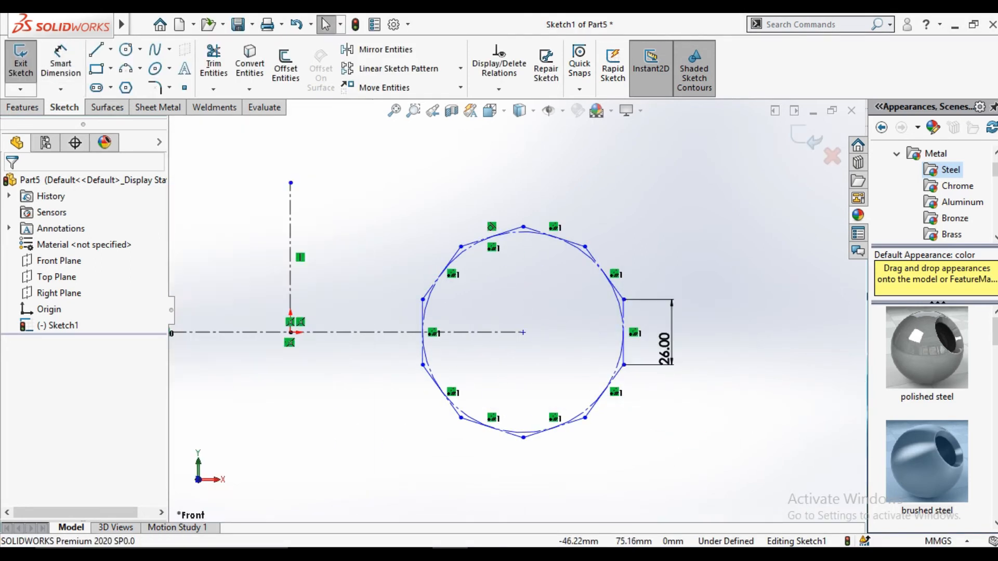
key("Escape")
Dimension the distance between the two polygon centres as 26*10, giving 260 mm.
scroll(515, 310, "up", 5)
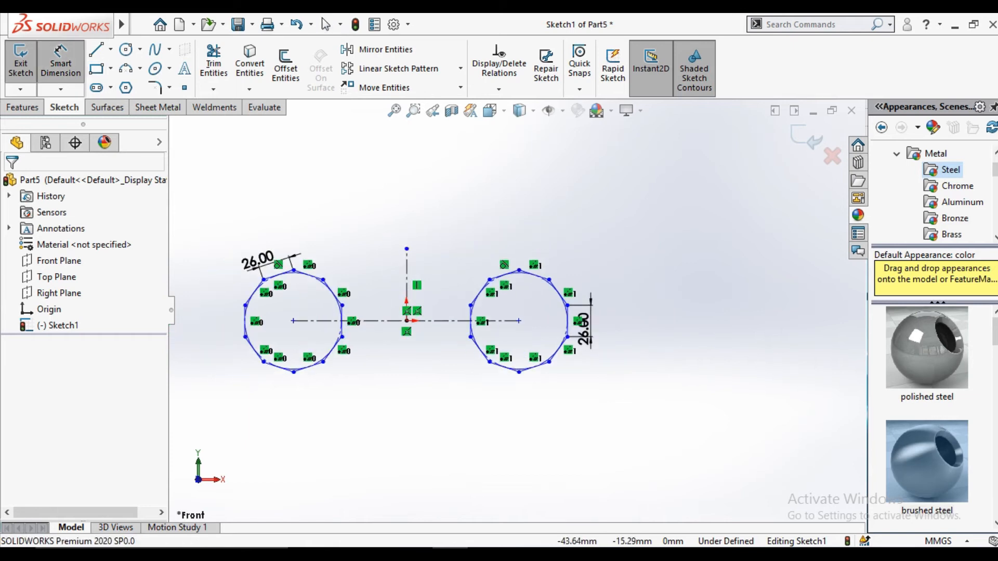
left_click(294, 321)
left_click(519, 320)
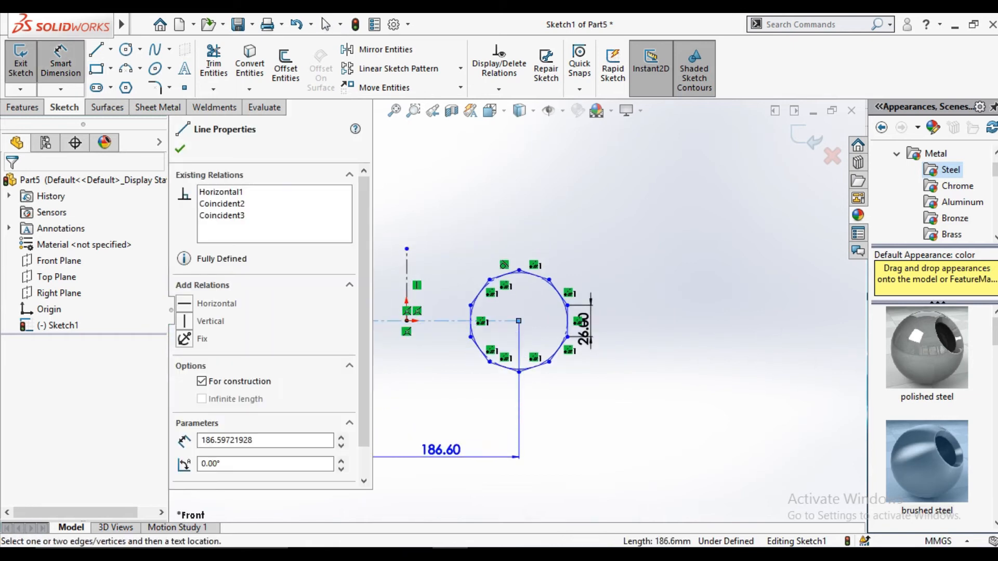
left_click(431, 450)
type("26*10")
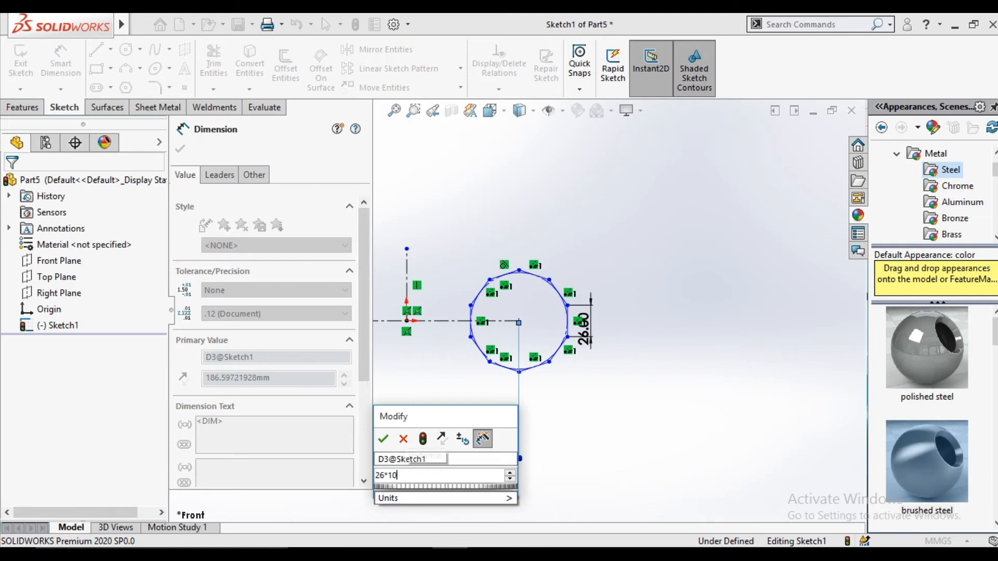
key("Return")
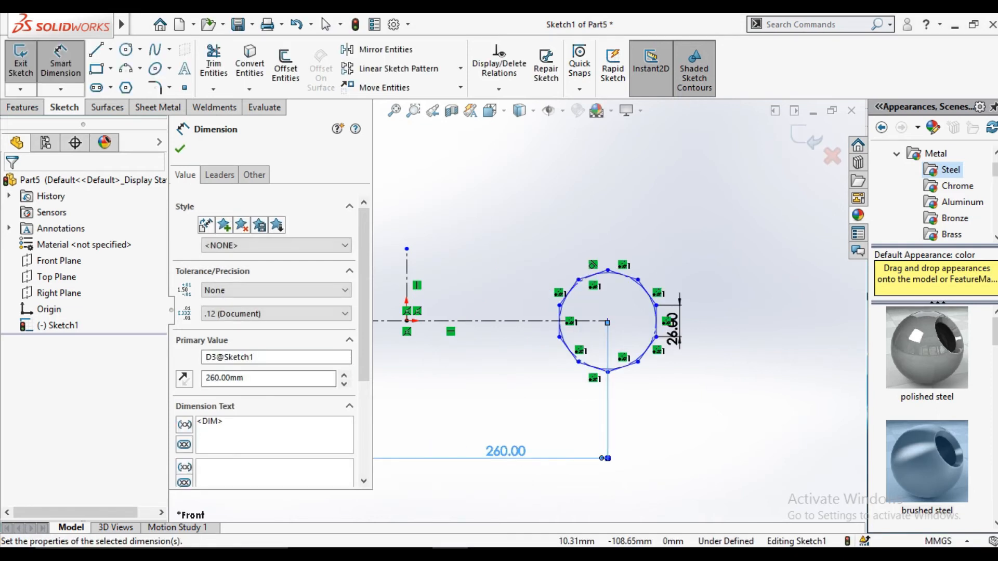
left_click(326, 24)
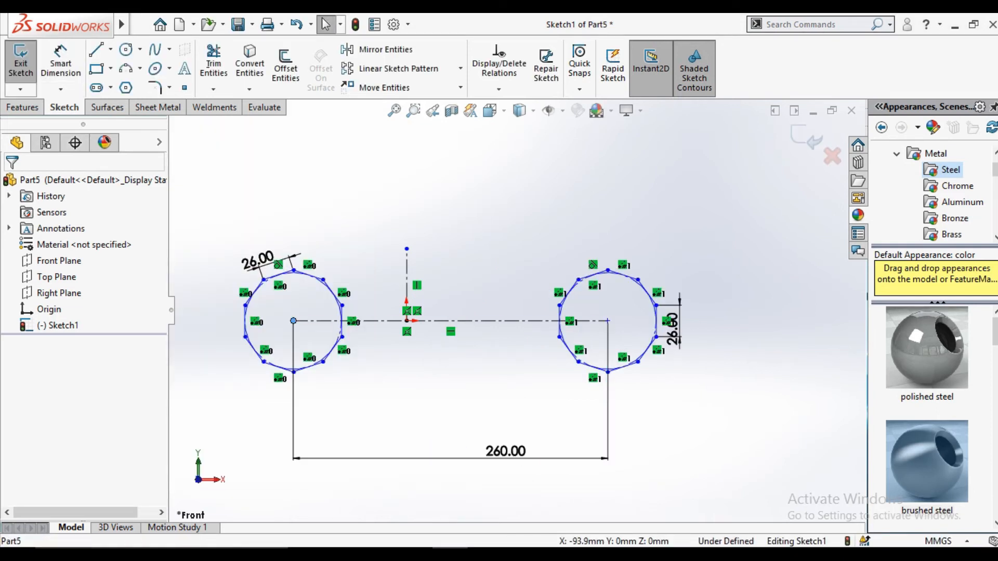
Make the two polygon centres symmetric about the vertical centerline through the origin.
left_click(293, 321)
left_click(608, 321, "ctrl")
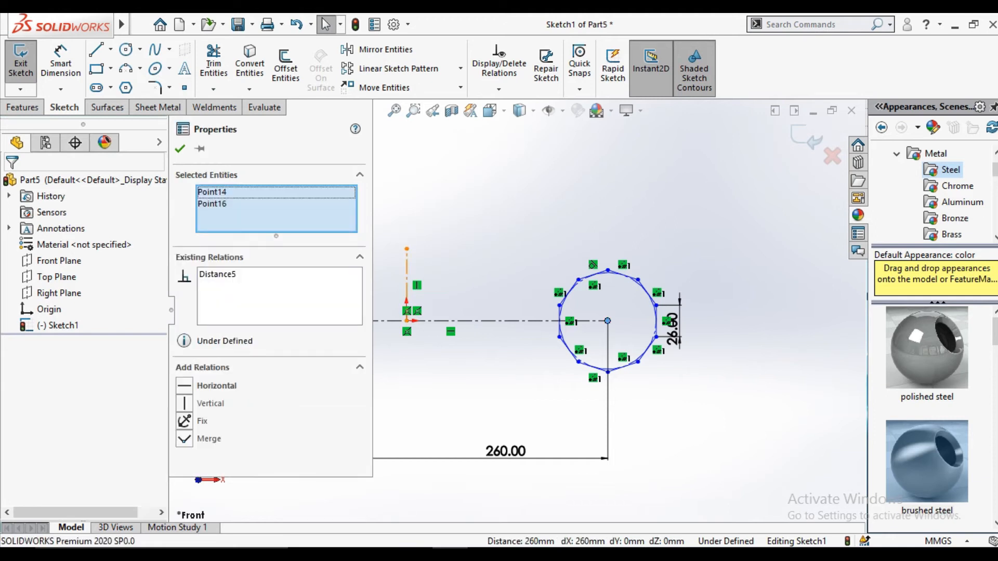
left_click(407, 268, "ctrl")
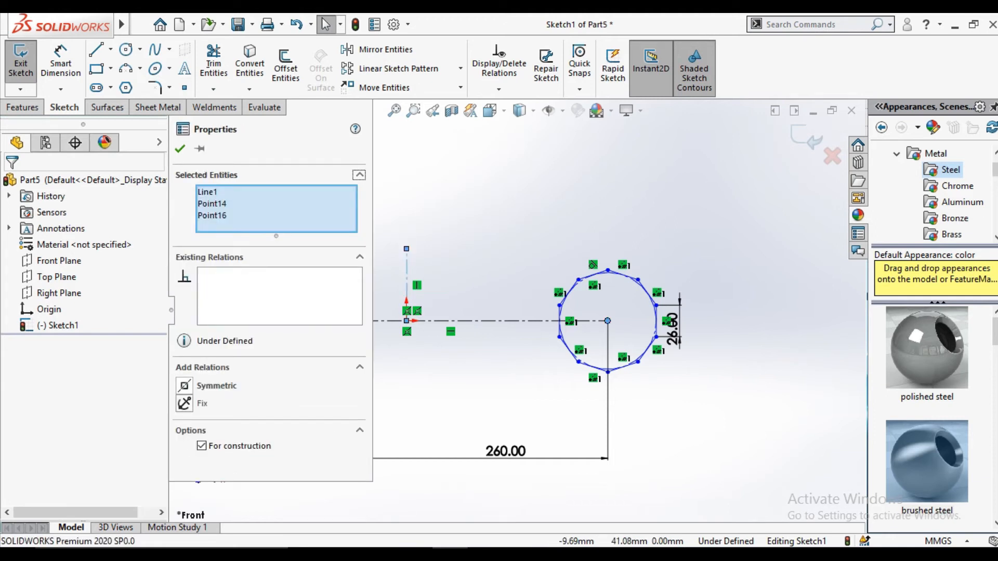
left_click(186, 385)
left_click(180, 149)
Measure the distance between the top and bottom vertices of the left polygon.
scroll(322, 299, "up", 4)
scroll(358, 309, "down", 7)
scroll(504, 305, "down", 4)
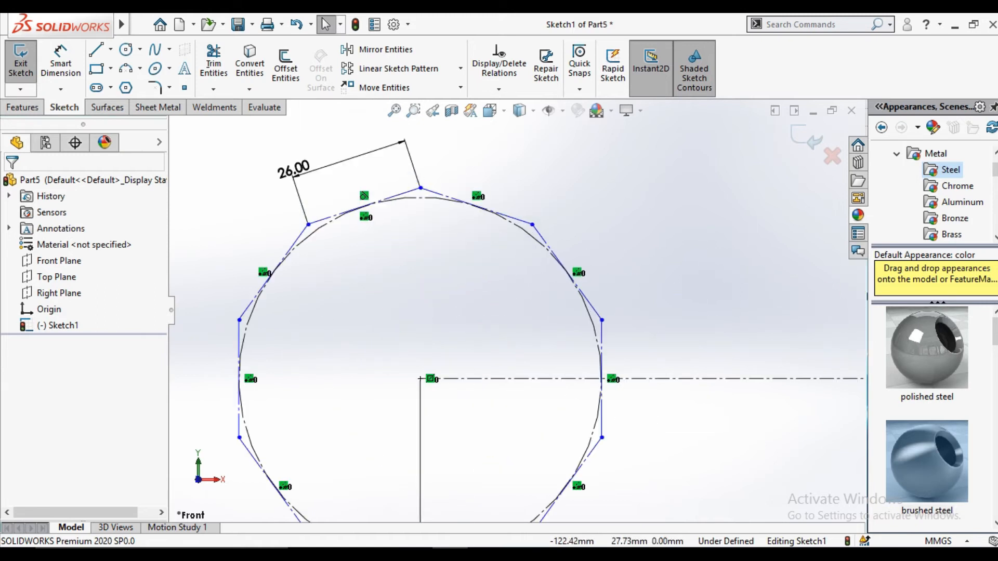
scroll(530, 324, "up", 6)
scroll(526, 318, "down", 5)
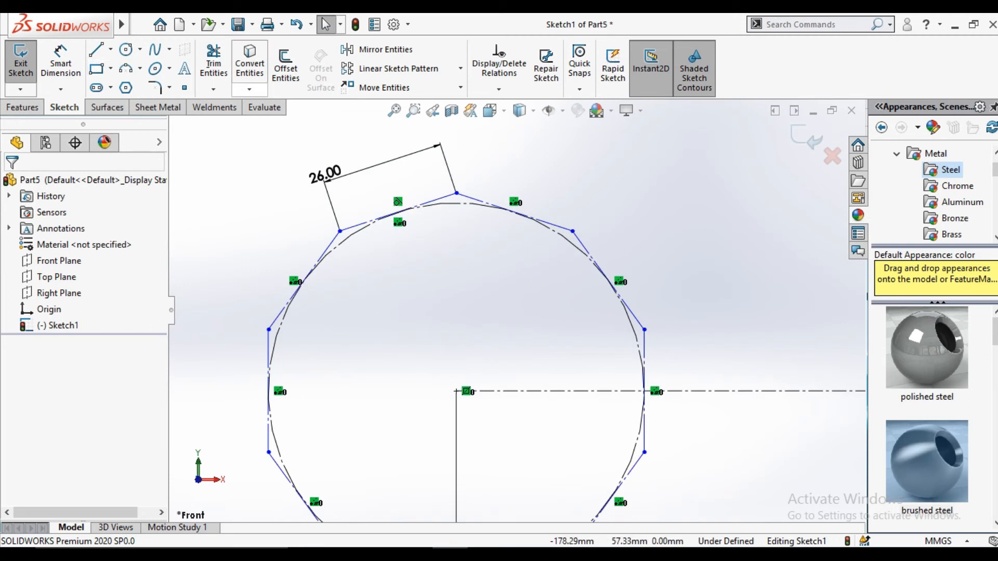
left_click(264, 108)
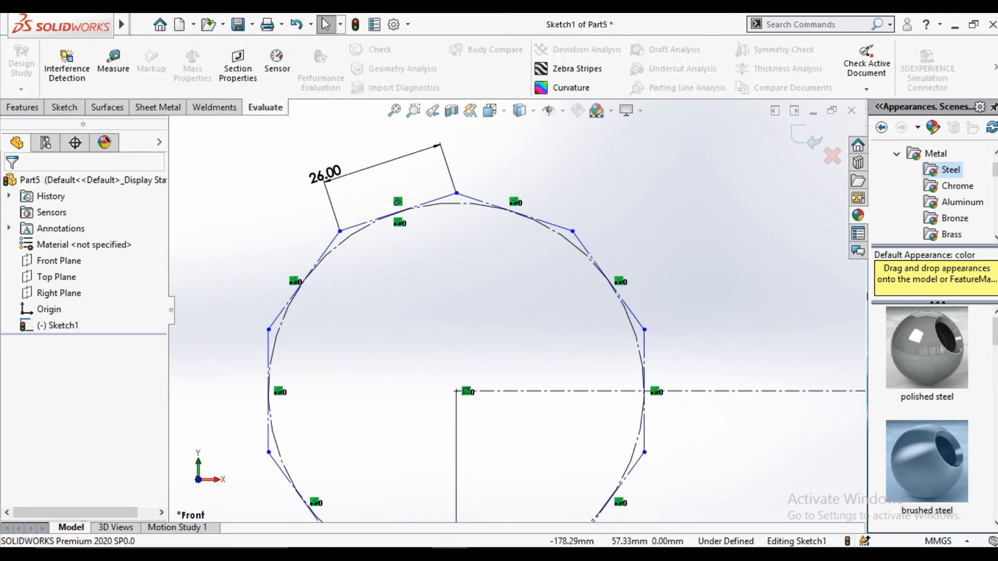
left_click(113, 68)
left_click(456, 194)
scroll(512, 312, "up", 4)
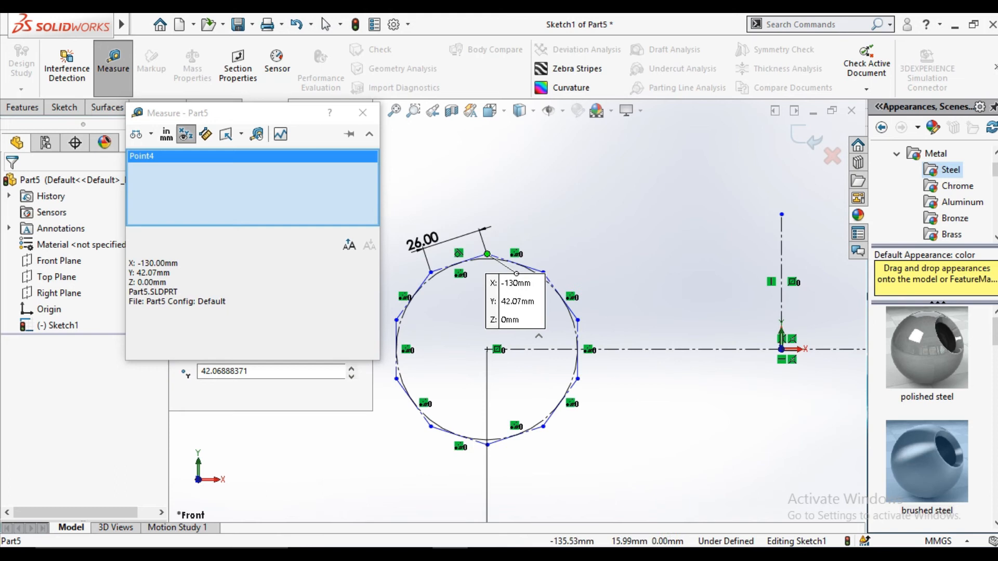
scroll(470, 437, "down", 3)
left_click(499, 452)
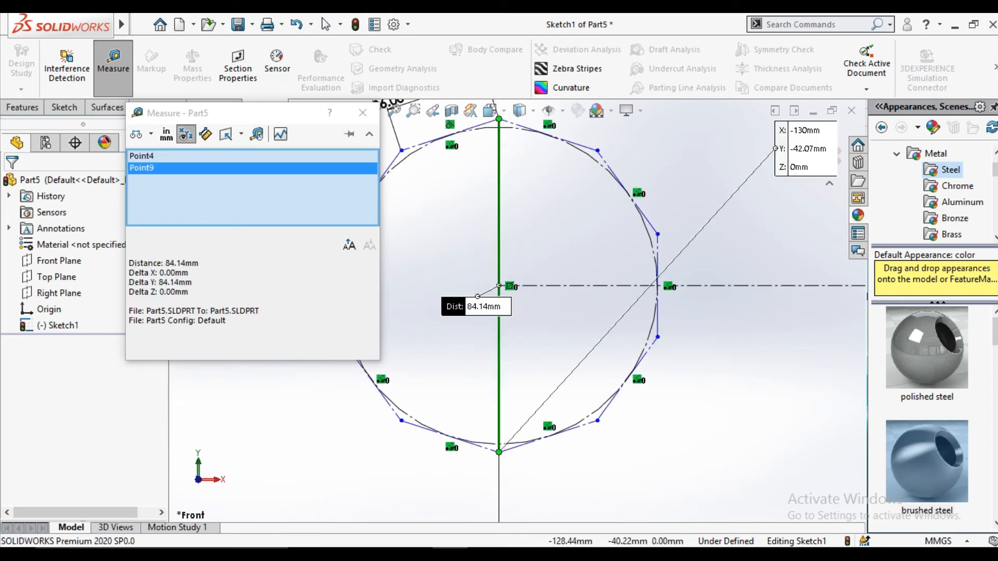
left_click_drag(478, 297, 474, 362)
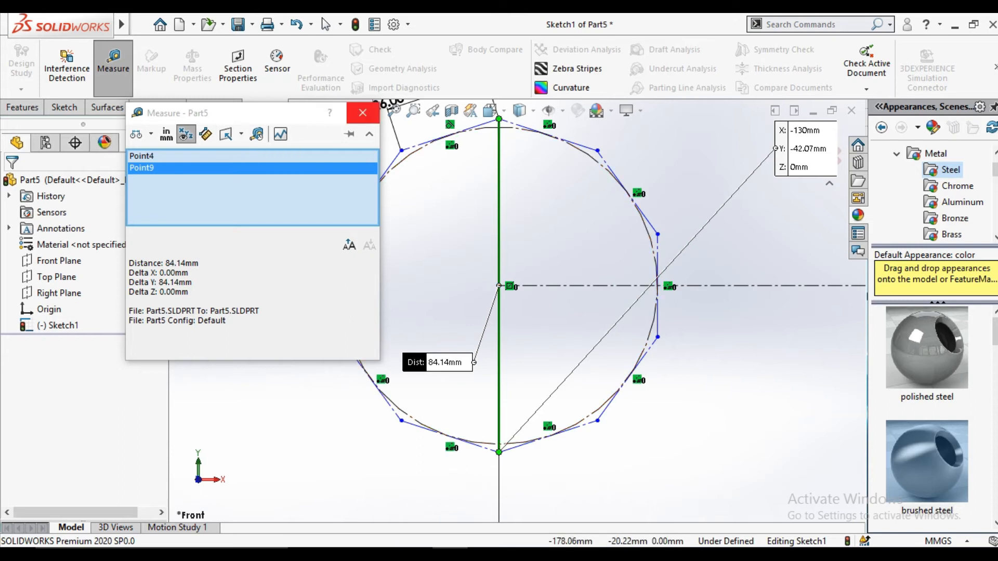
left_click(362, 112)
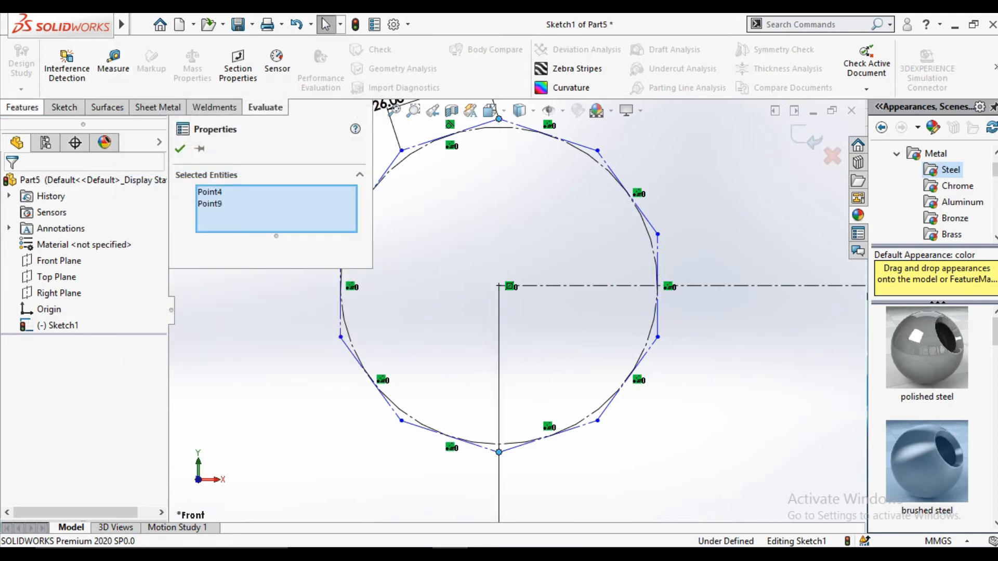
Draw a circle centred on the left polygon's centre and passing through its vertices.
left_click(23, 107)
left_click(67, 107)
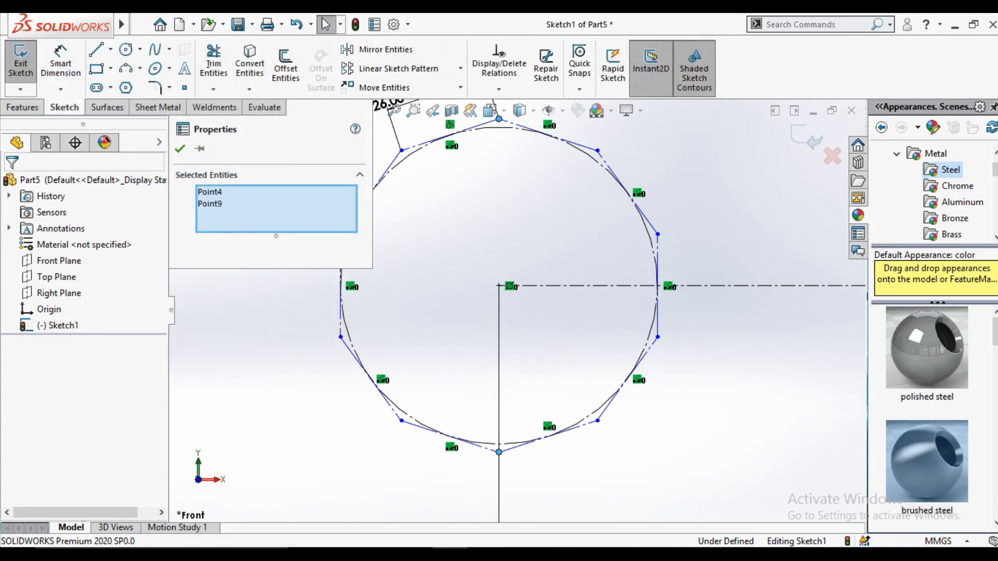
left_click(126, 50)
left_click(499, 286)
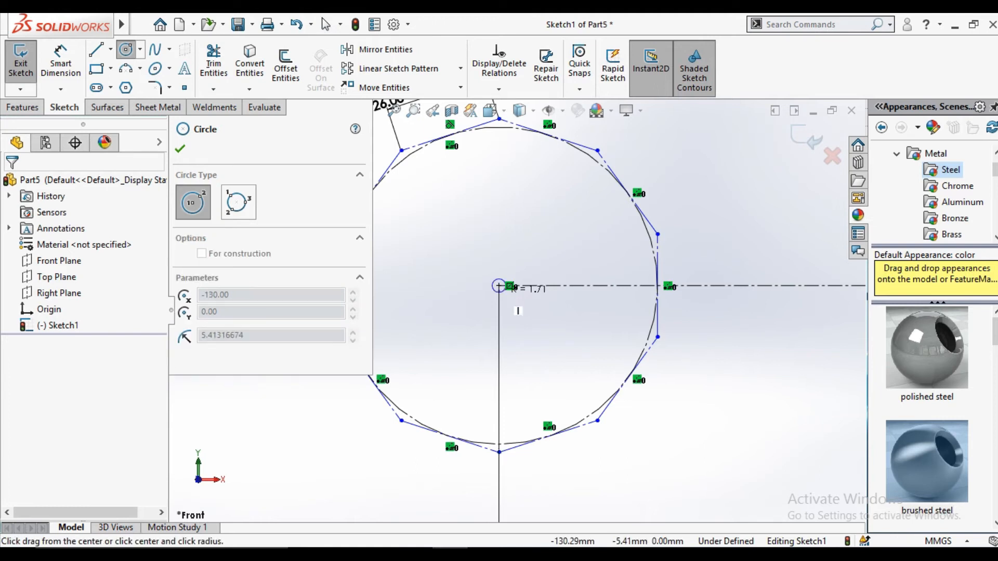
left_click(598, 420)
Draw a matching circle around the right polygon, centred on its centre and passing through its vertices.
scroll(644, 421, "up", 6)
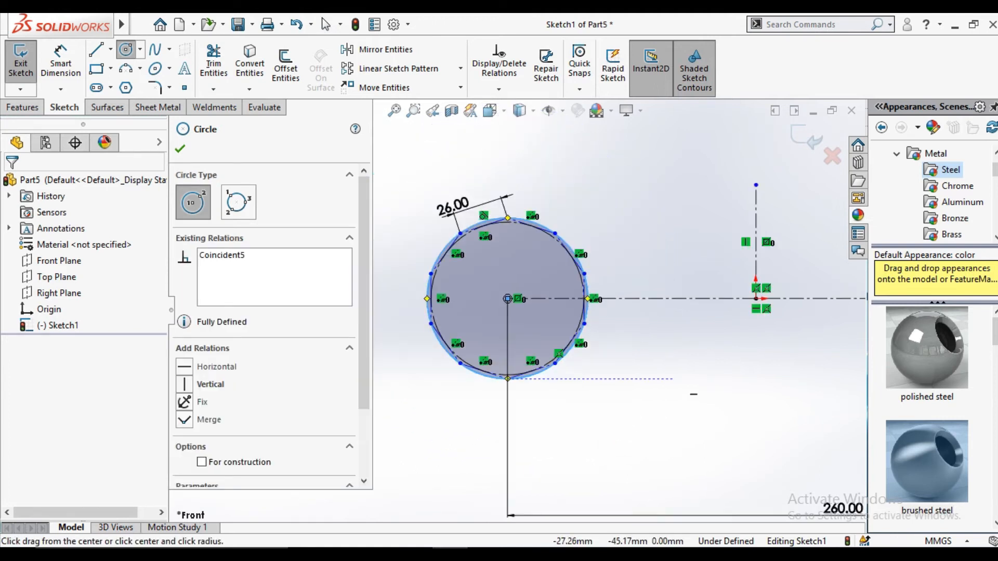
scroll(751, 341, "down", 2)
left_click(756, 264)
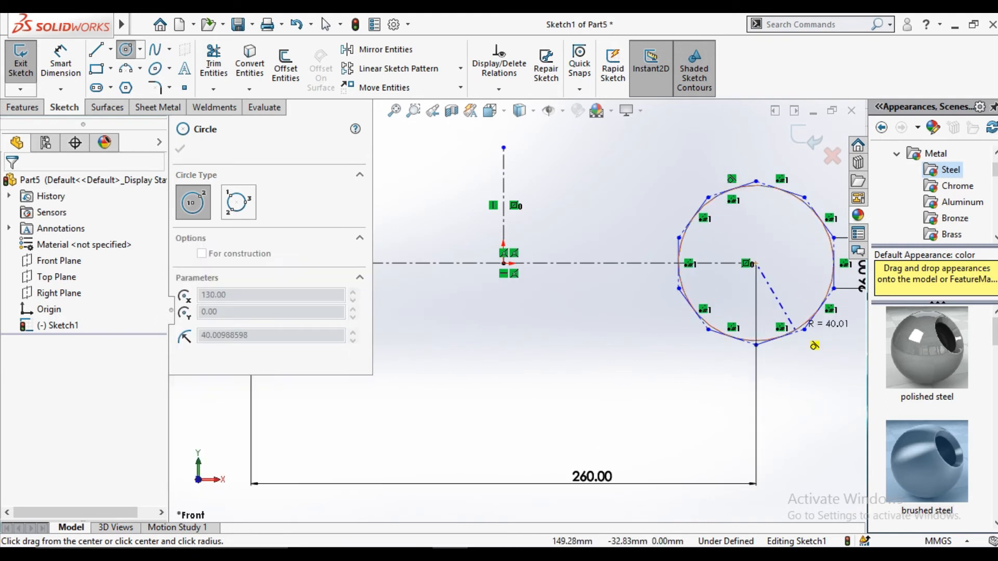
left_click(810, 319)
right_click(809, 318)
left_click(831, 388)
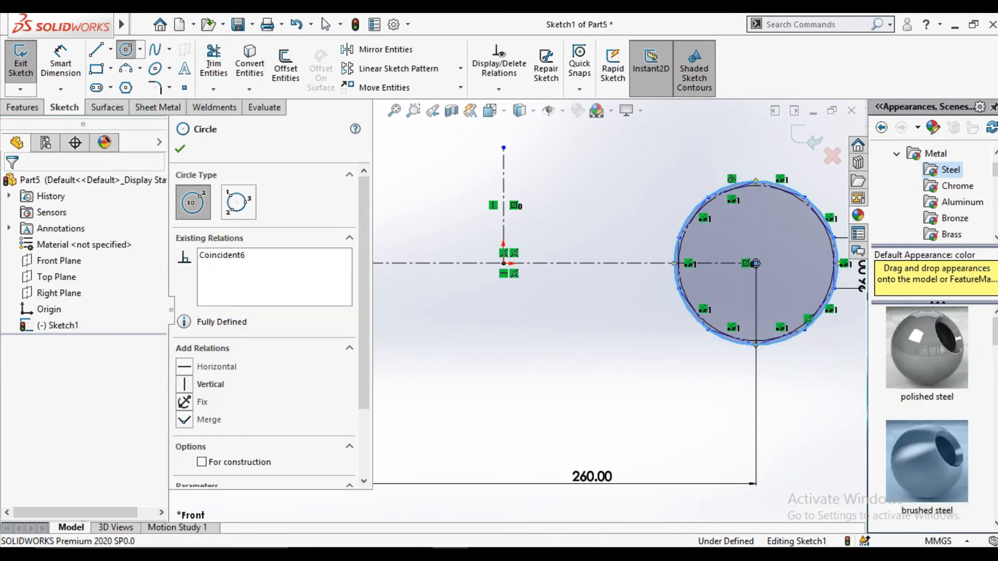
scroll(403, 312, "up", 2)
scroll(393, 235, "down", 8)
scroll(346, 206, "down", 3)
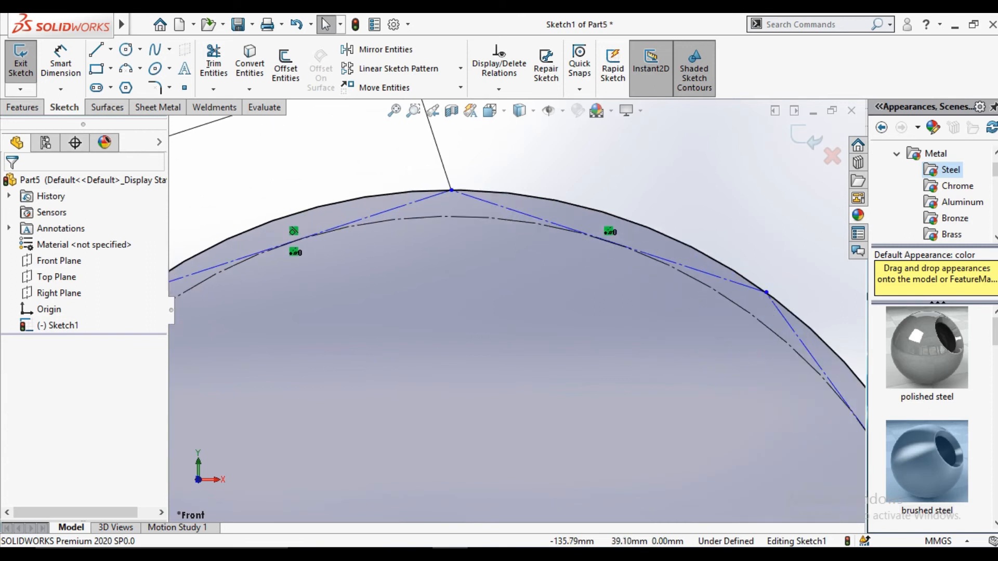
scroll(515, 311, "up", 4)
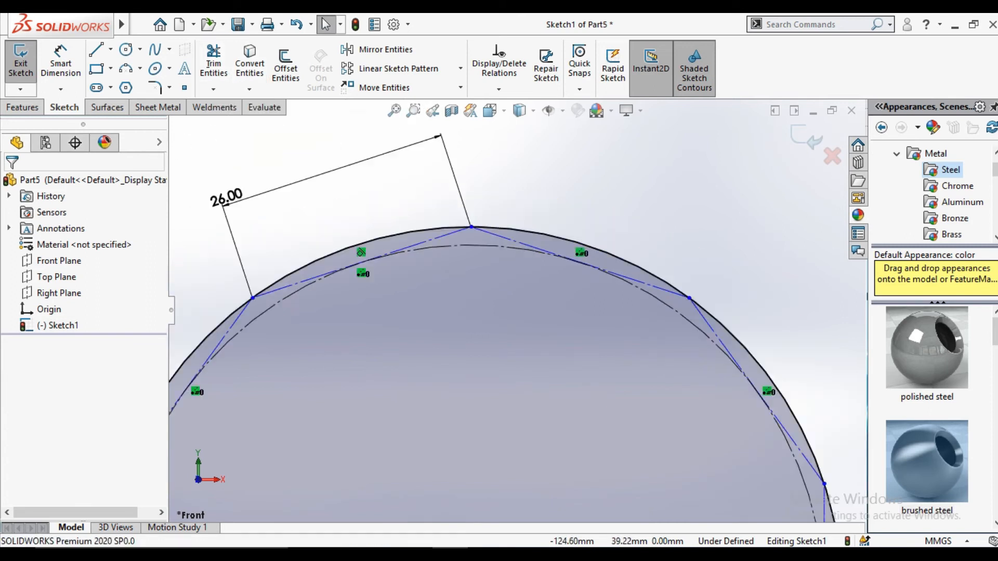
scroll(381, 259, "down", 3)
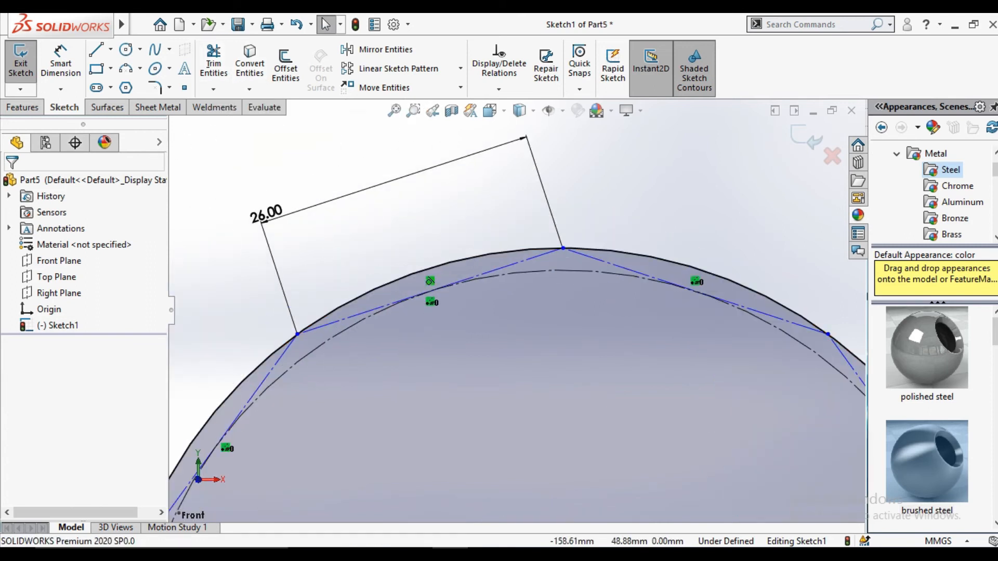
Sketch a horizontal line about 287 mm long just above both circles, spanning from the left circle to the right one.
left_click(96, 50)
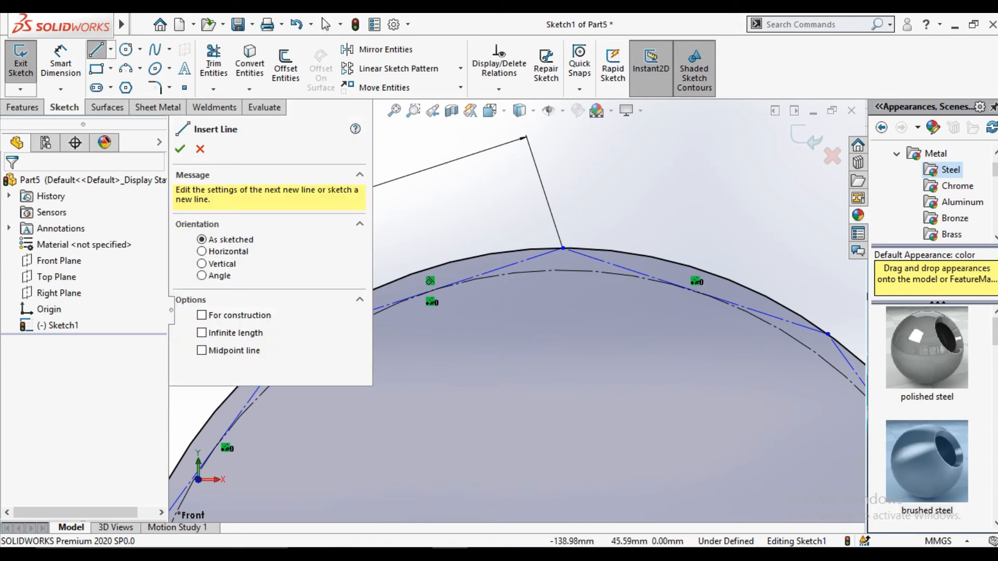
left_click(466, 210)
scroll(640, 244, "up", 13)
scroll(760, 289, "down", 2)
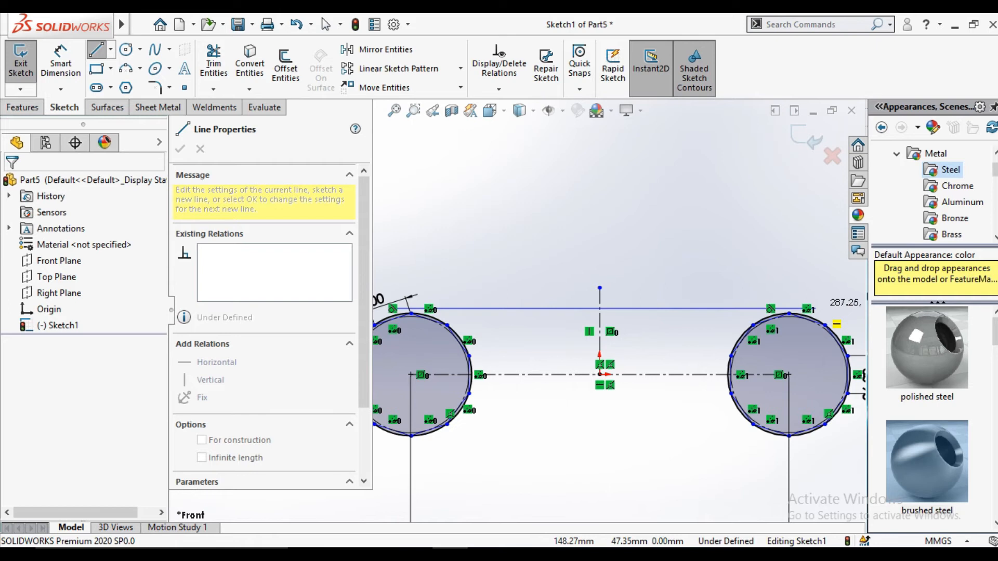
left_click(815, 309)
key("Escape")
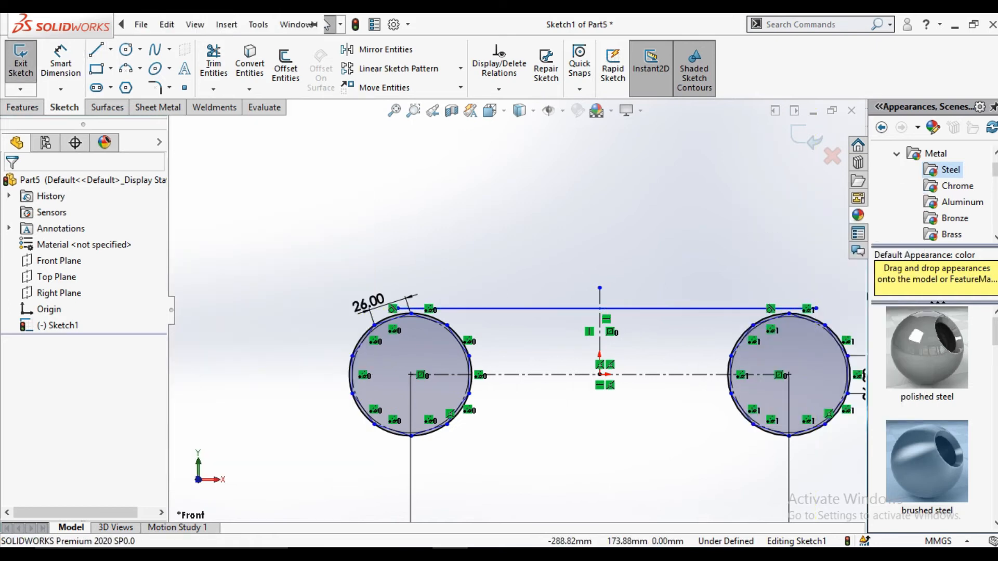
Sketch a matching horizontal line just below both circles, with its ends aligned to those of the upper line.
key("l")
left_click(397, 449)
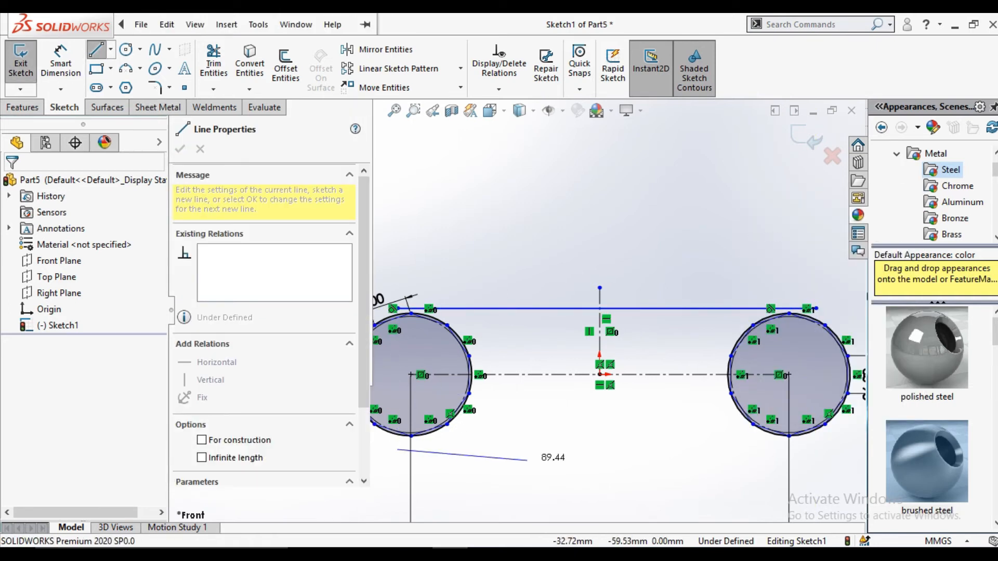
left_click(815, 450)
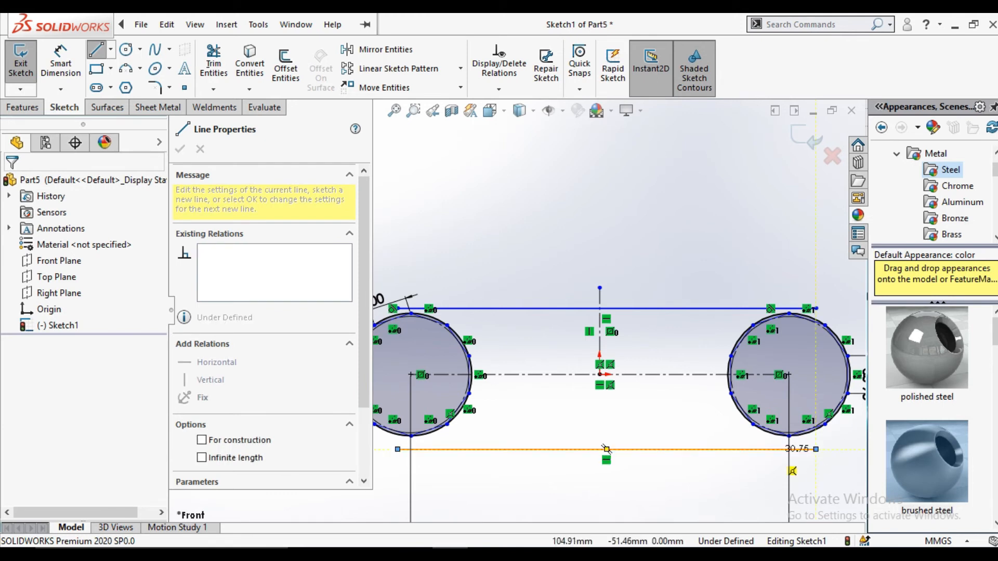
right_click(668, 412)
left_click(694, 401)
scroll(426, 333, "up", 3)
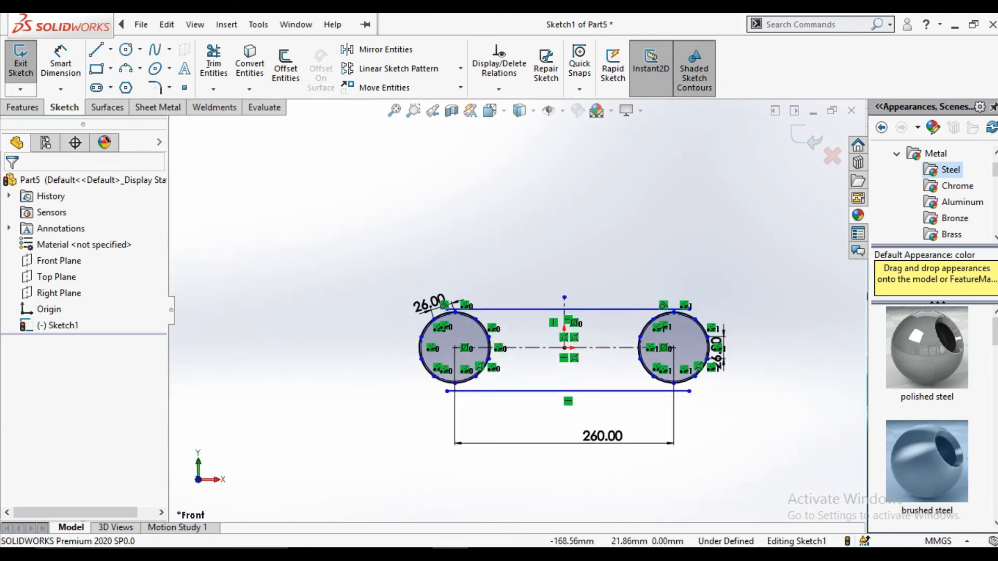
Make the upper horizontal line tangent to the outer circle around the left polygon.
scroll(451, 309, "down", 14)
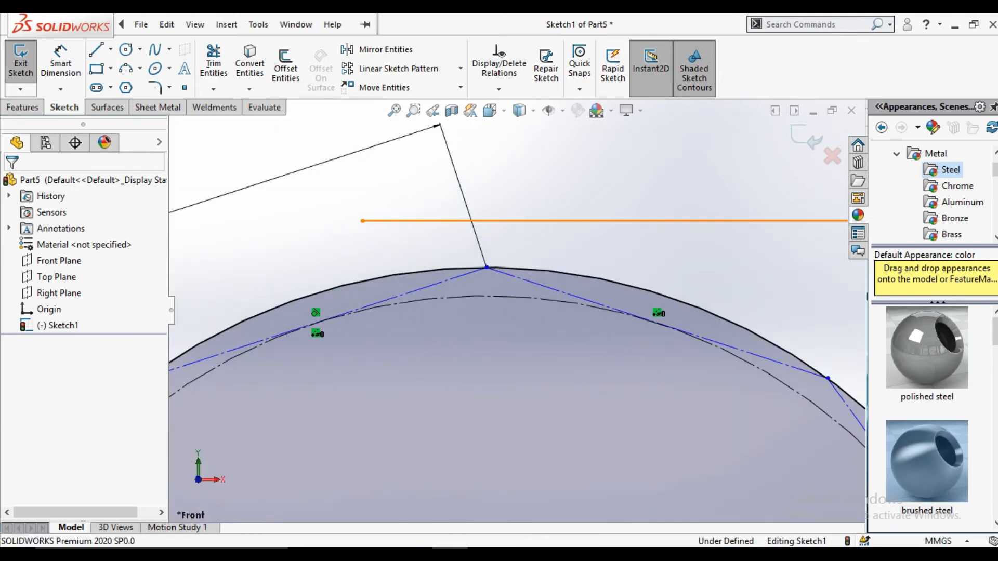
left_click(512, 221)
left_click(514, 268, "ctrl")
left_click(185, 386)
key("Escape")
scroll(517, 312, "up", 3)
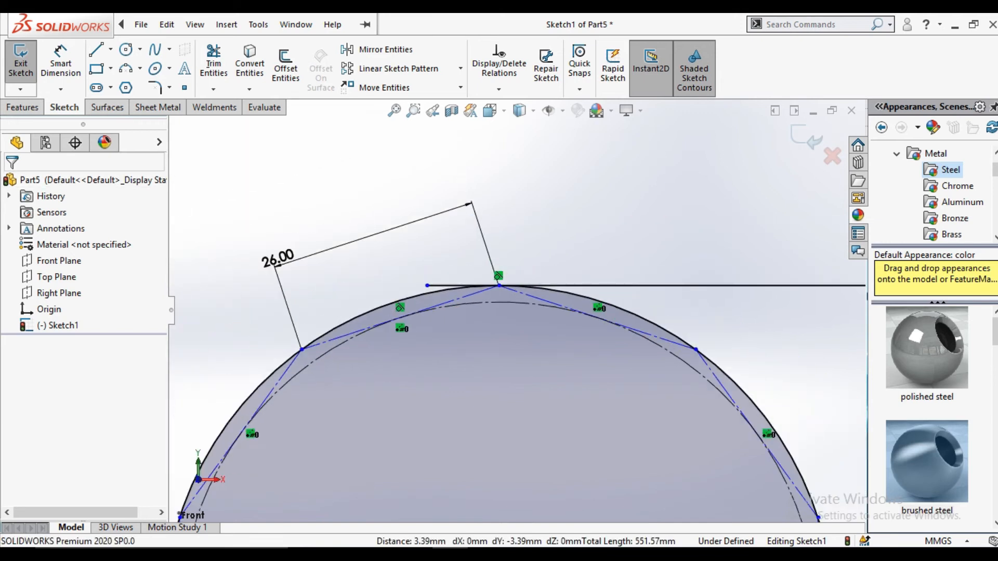
Make the lower horizontal line tangent to the outer circle around the left polygon.
scroll(552, 255, "up", 3)
scroll(519, 337, "down", 4)
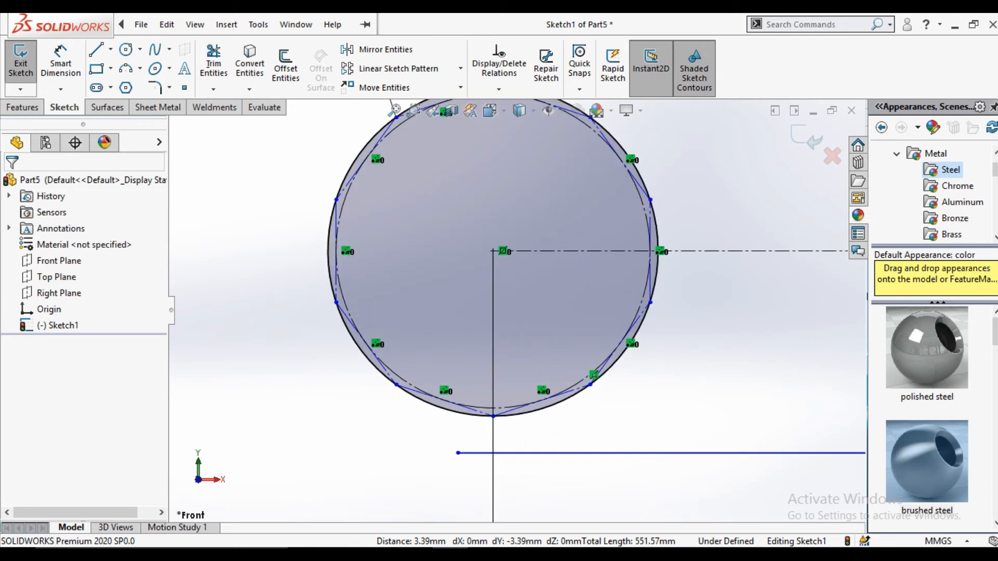
left_click(520, 452)
left_click(520, 415, "ctrl")
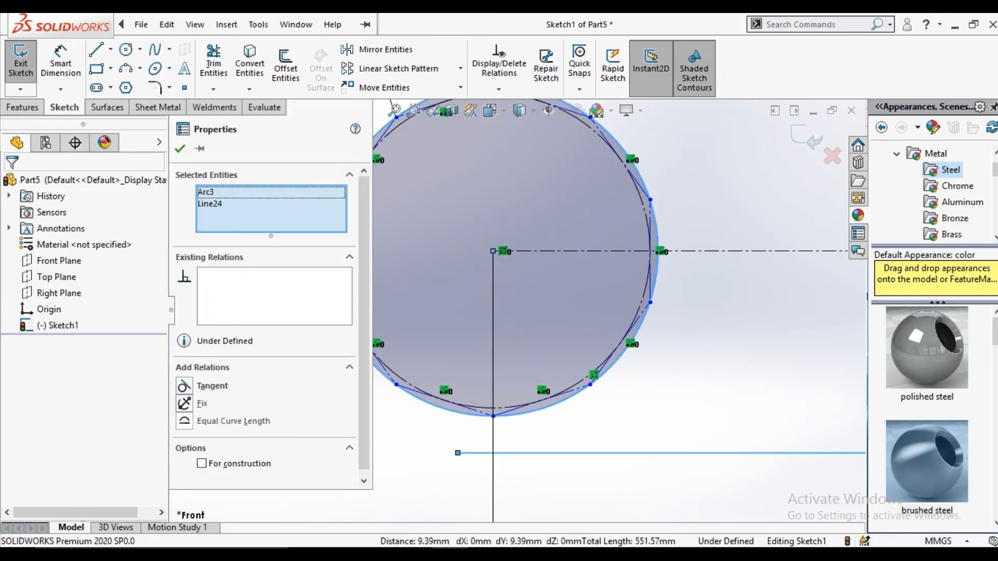
left_click(184, 386)
left_click(179, 149)
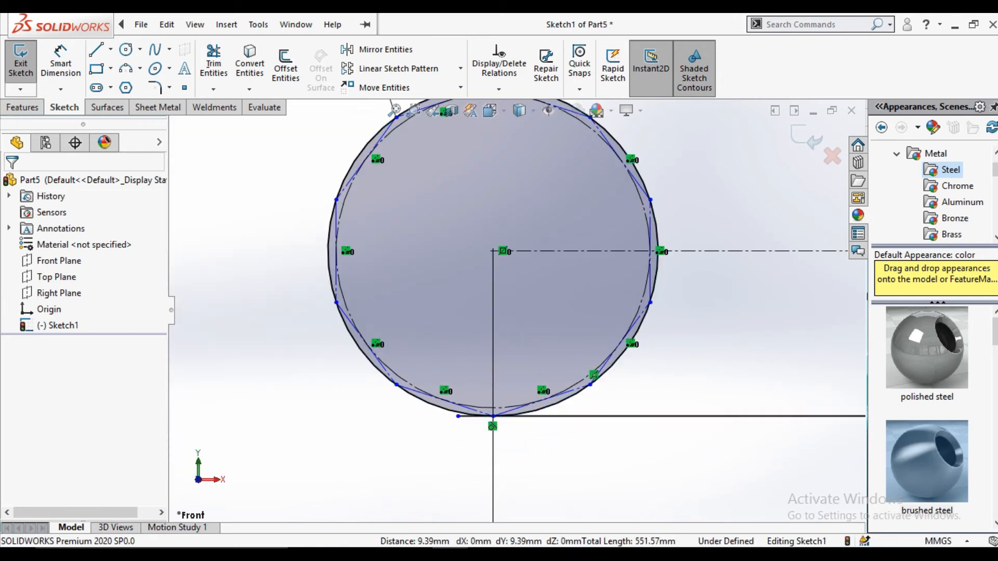
Trim the ends of both horizontal lines that overhang their tangent points on the left circle.
left_click(213, 65)
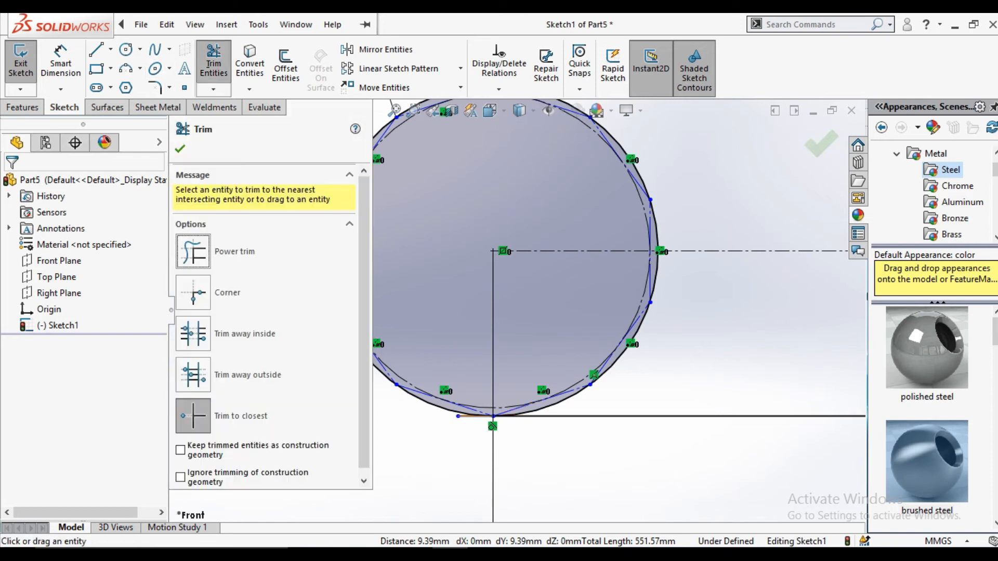
left_click(475, 416)
scroll(510, 312, "up", 5)
scroll(508, 256, "down", 9)
scroll(508, 231, "up", 3)
scroll(528, 452, "down", 3)
scroll(552, 351, "up", 10)
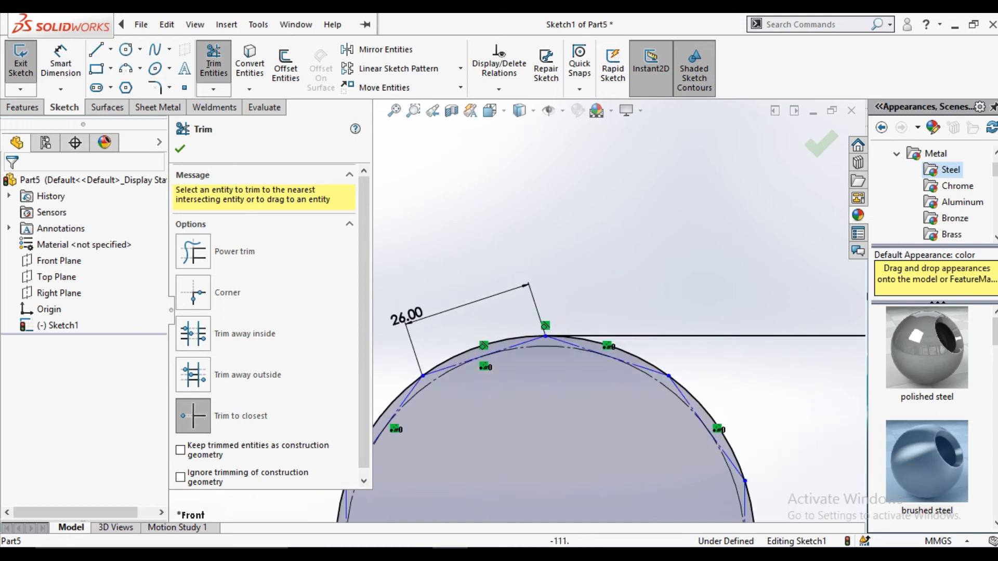
Trim the ends of the upper and lower lines that overhang the right circle's top and bottom points.
scroll(704, 319, "down", 7)
scroll(725, 343, "down", 3)
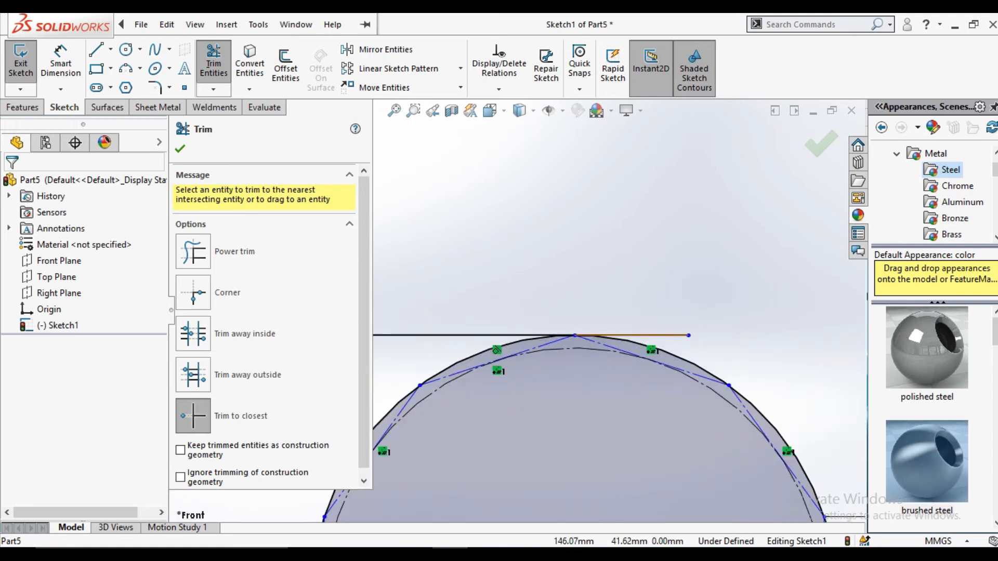
scroll(603, 312, "up", 6)
scroll(598, 468, "down", 3)
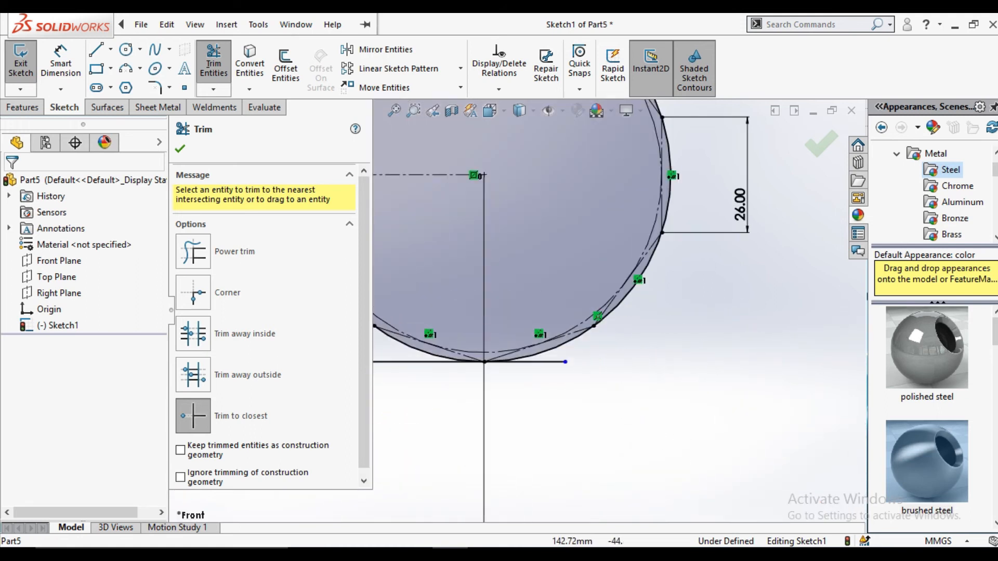
left_click(538, 362)
scroll(530, 363, "up", 4)
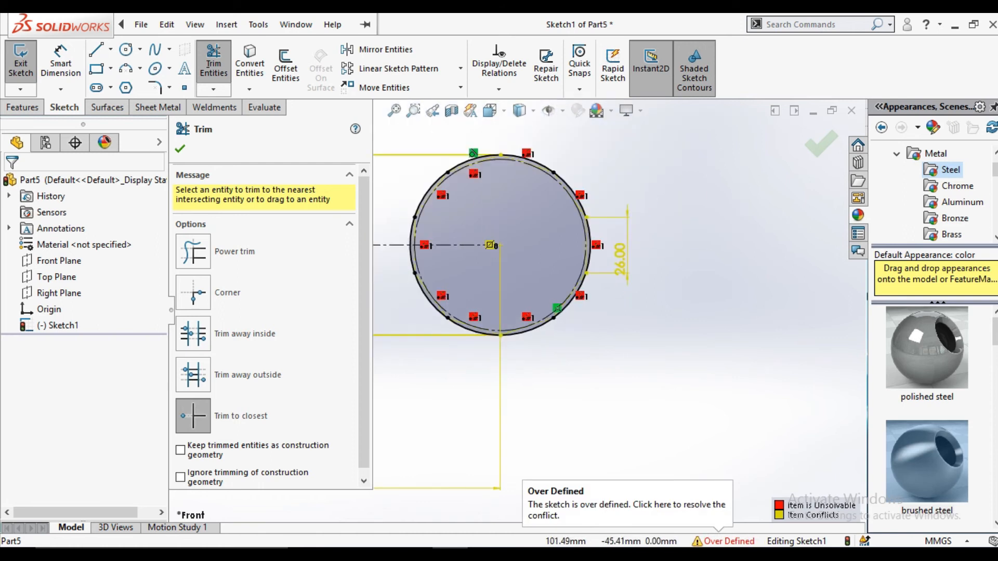
Resolve the over-defined sketch by deleting the tangent relation between the right polygon and its inner construction circle.
scroll(507, 310, "up", 3)
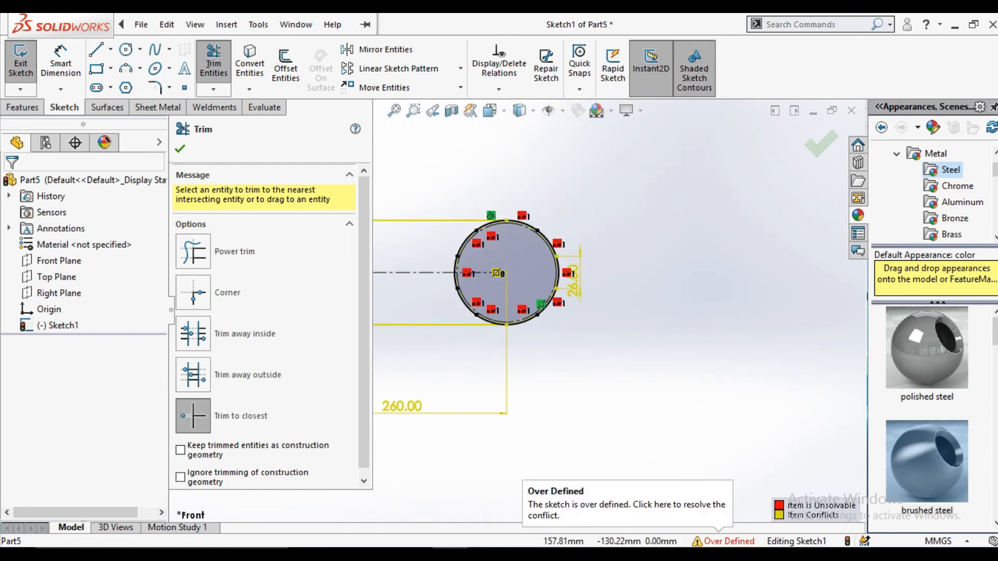
scroll(470, 299, "down", 4)
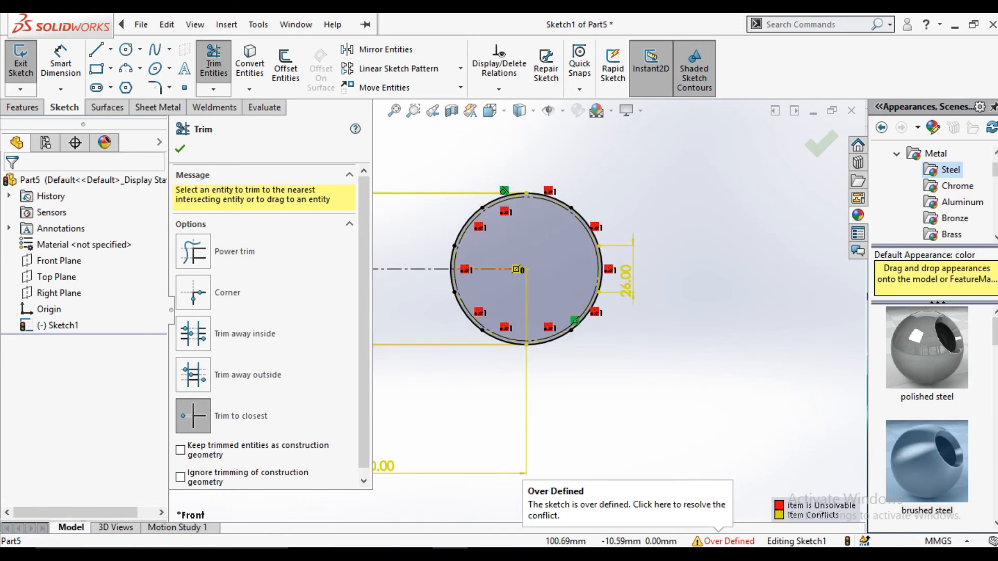
scroll(644, 339, "down", 3)
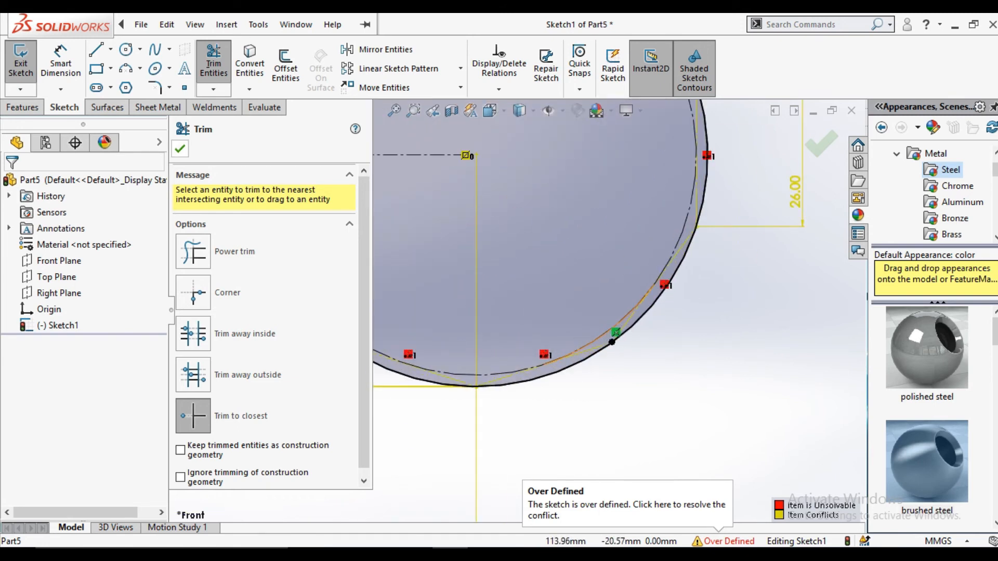
left_click(180, 149)
scroll(468, 312, "up", 3)
scroll(589, 333, "down", 3)
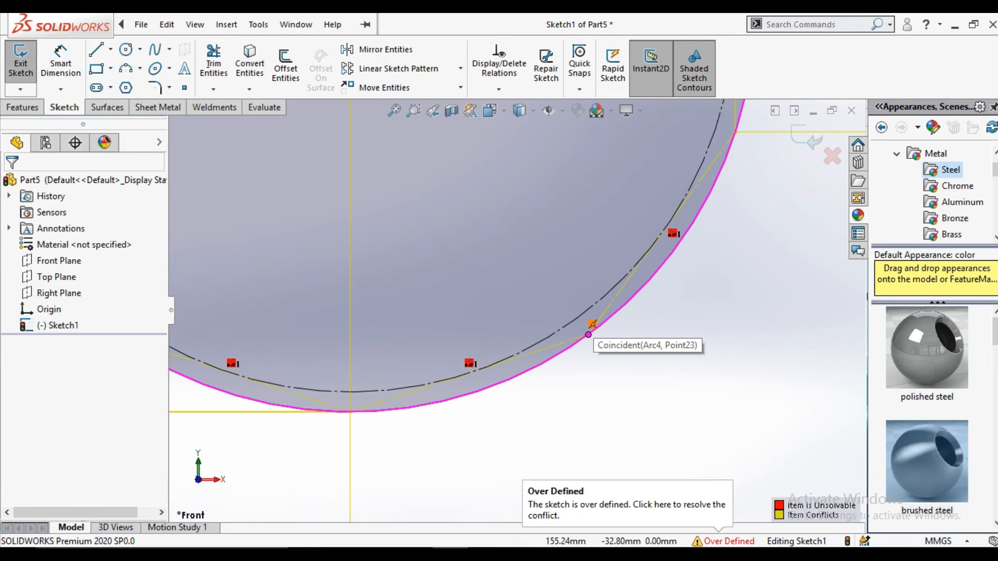
scroll(520, 312, "up", 8)
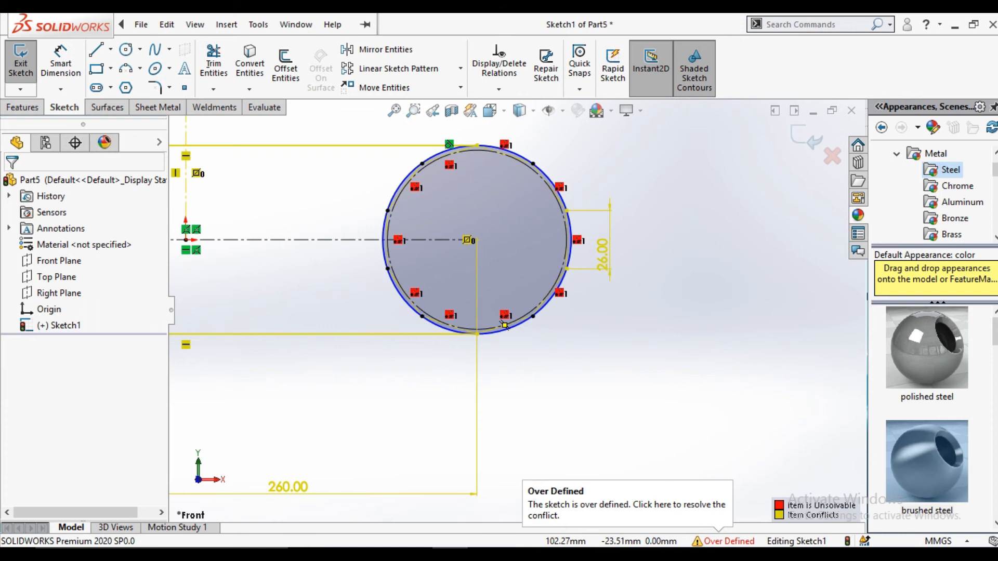
scroll(520, 260, "up", 3)
scroll(624, 259, "down", 4)
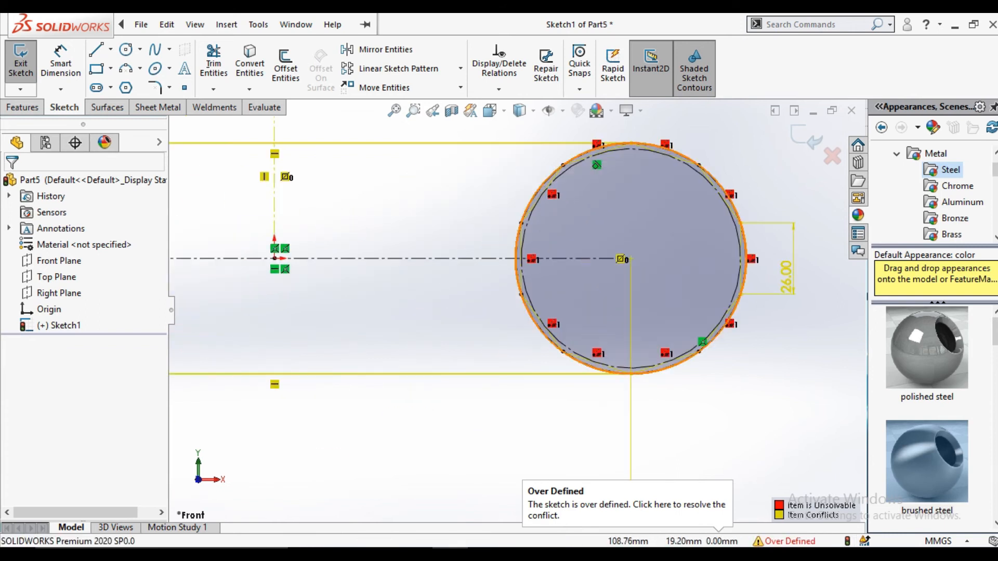
scroll(586, 147, "down", 3)
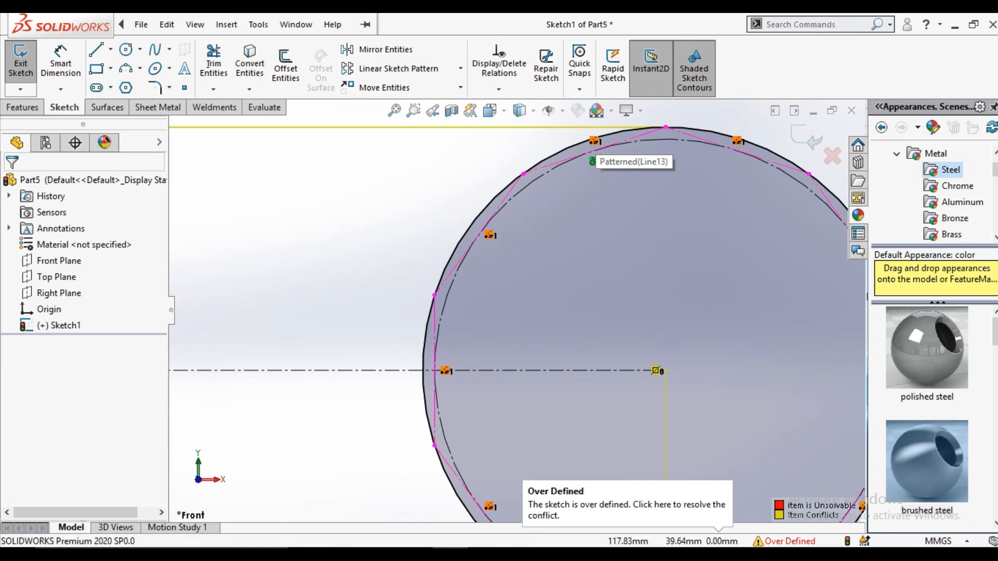
left_click(592, 161)
key("Delete")
scroll(500, 308, "up", 2)
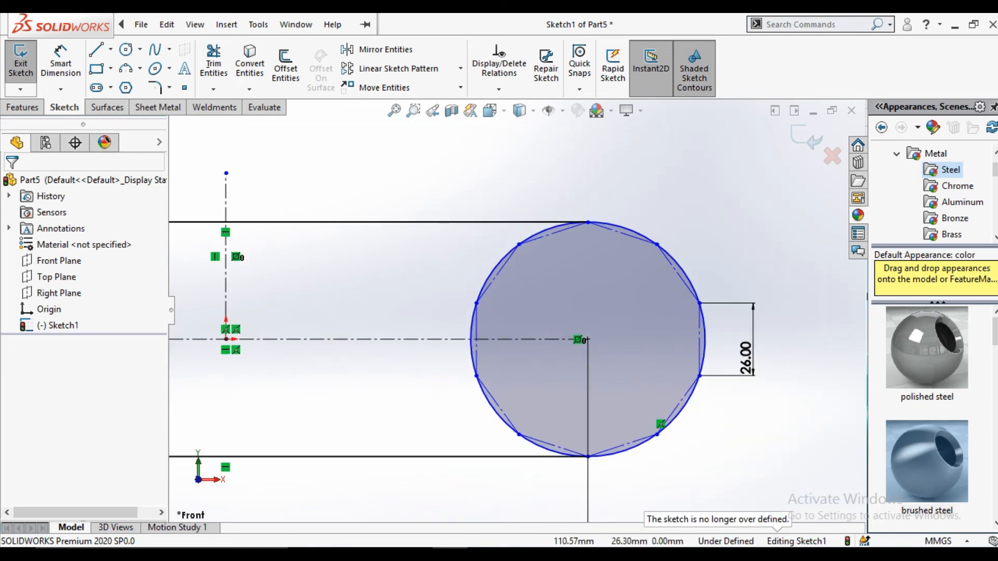
Trim away the arc segments on the inner side of the right circle, between the upper and lower lines.
scroll(515, 347, "down", 1)
scroll(515, 347, "up", 3)
scroll(515, 347, "down", 3)
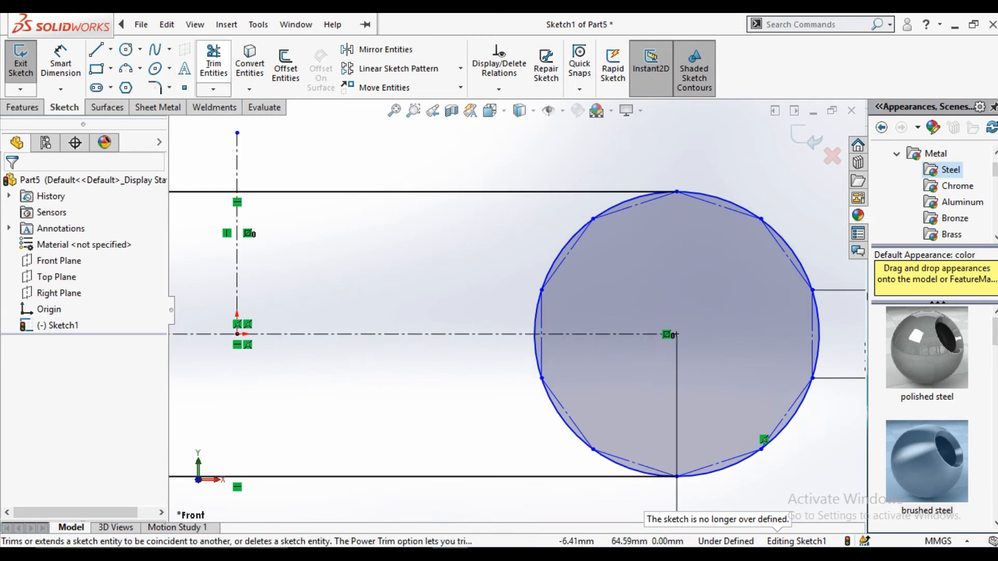
left_click(214, 63)
left_click(558, 257)
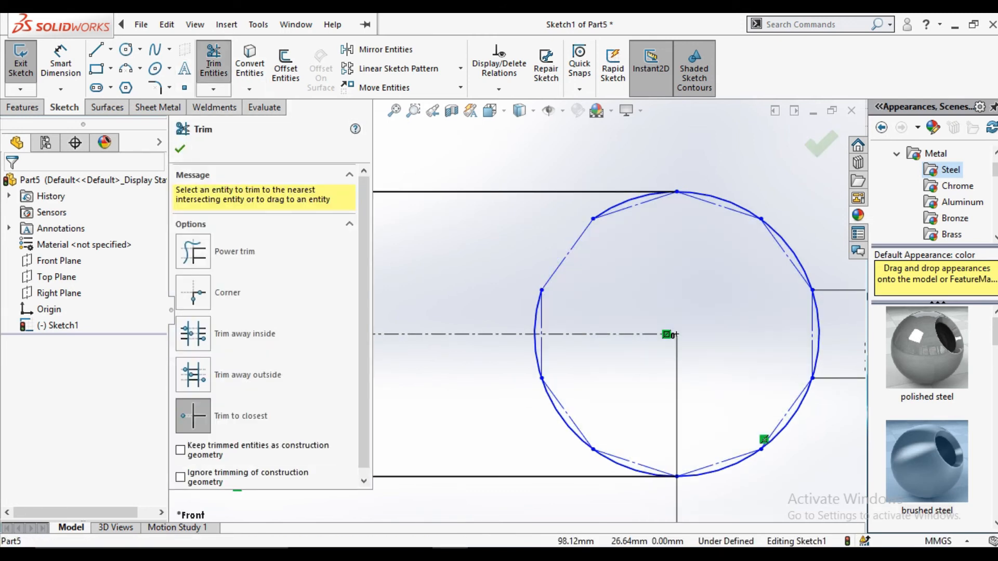
left_click(536, 312)
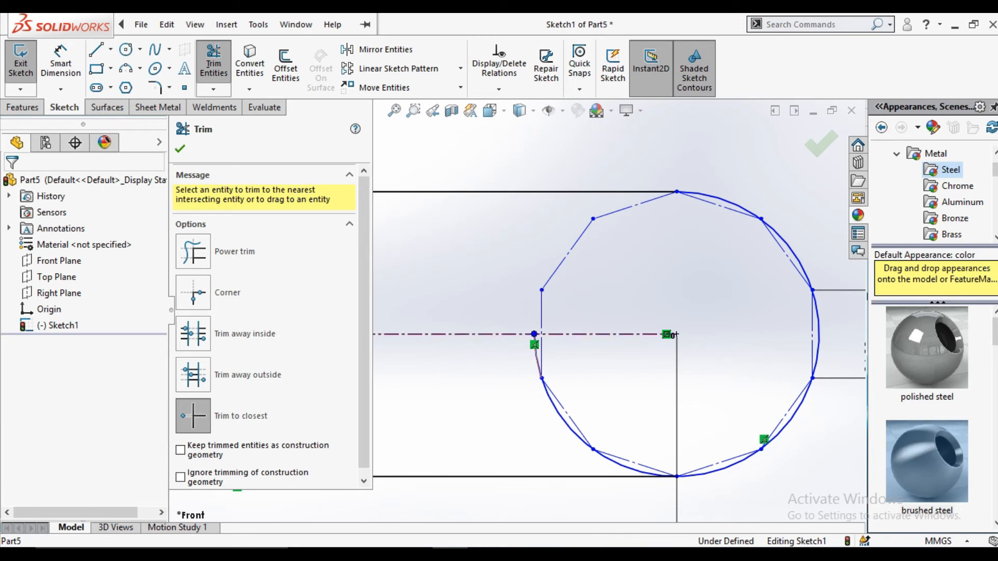
left_click(562, 417)
left_click(633, 469)
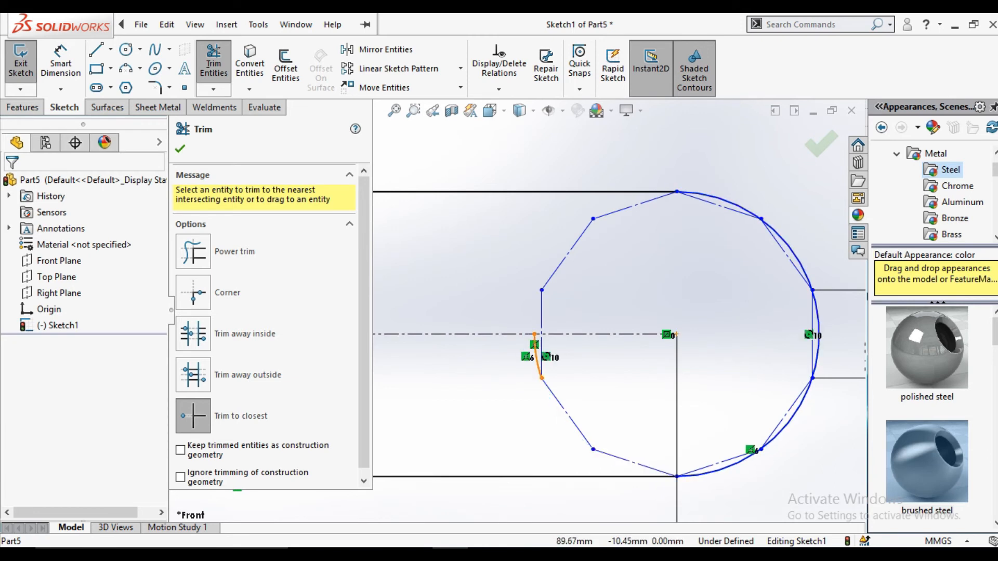
Trim away the inner half of the left circle between the two lines, leaving its outer arc.
scroll(517, 311, "up", 4)
scroll(509, 310, "up", 3)
scroll(509, 309, "down", 8)
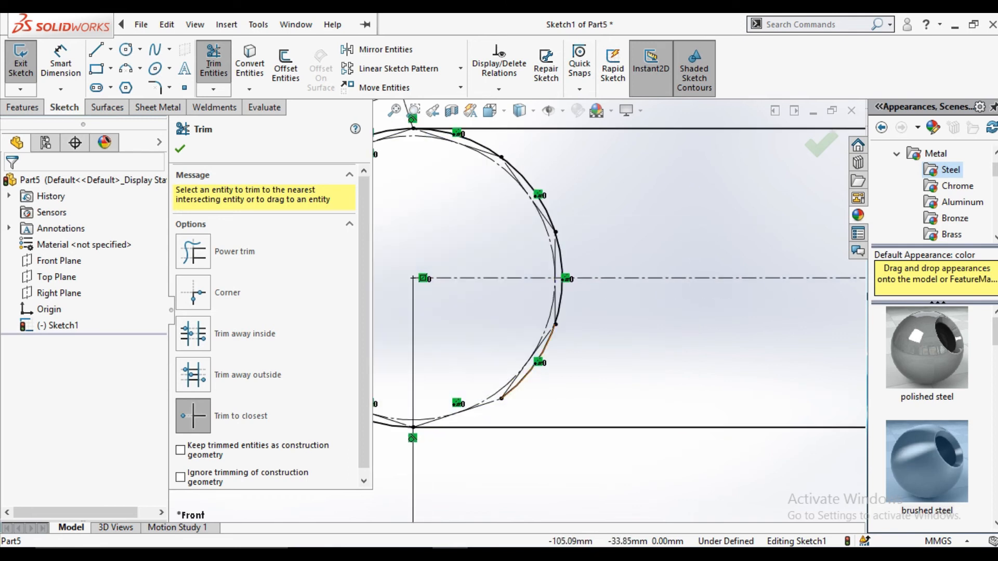
left_click(550, 343)
left_click(546, 213)
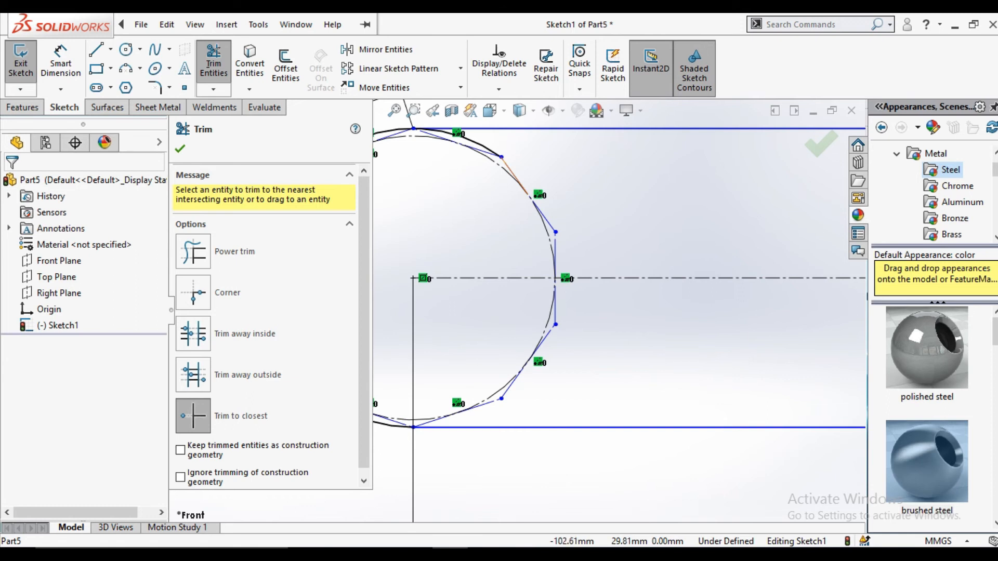
key("f")
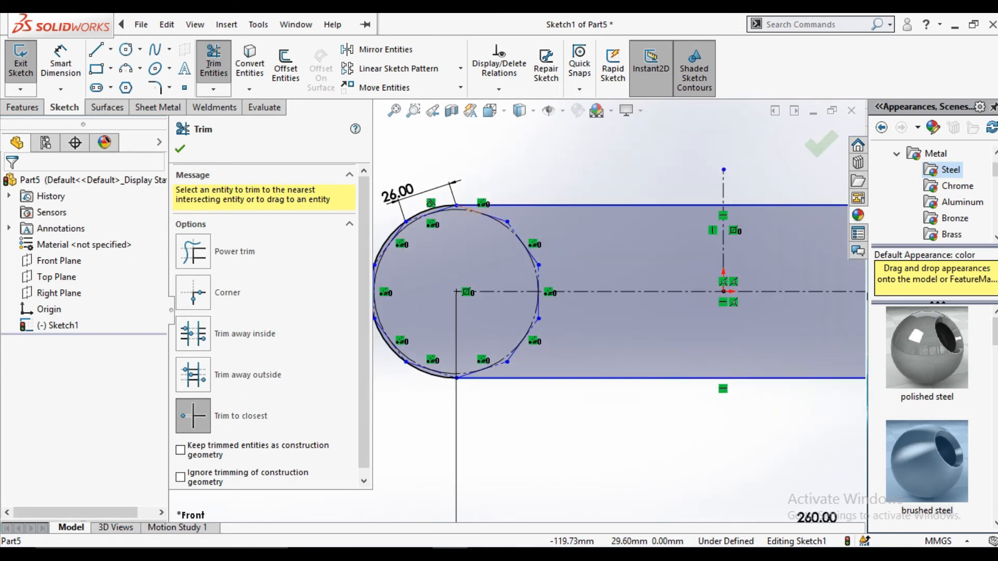
left_click(180, 149)
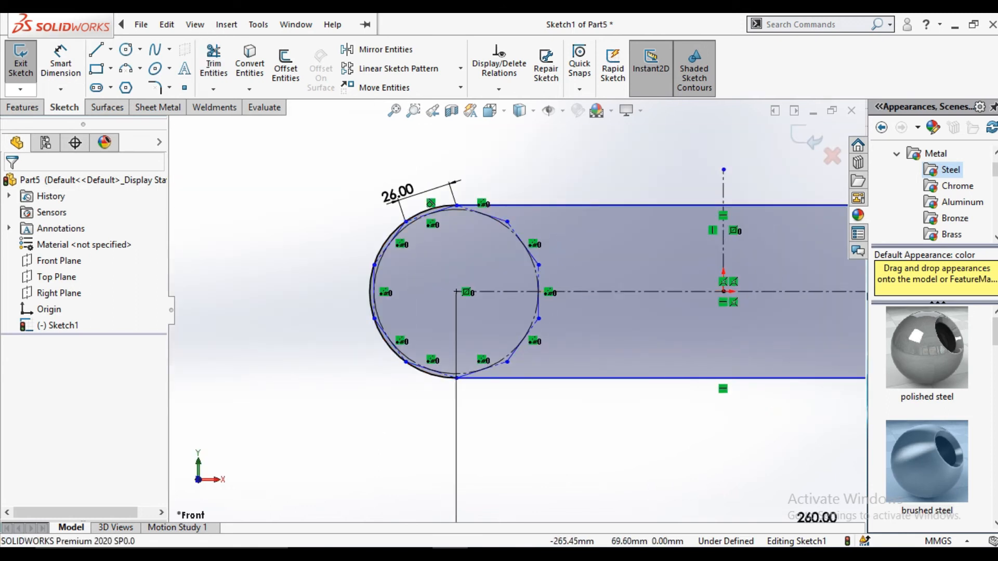
Finish the slot-path sketch and join it into a single composite curve.
left_click(21, 62)
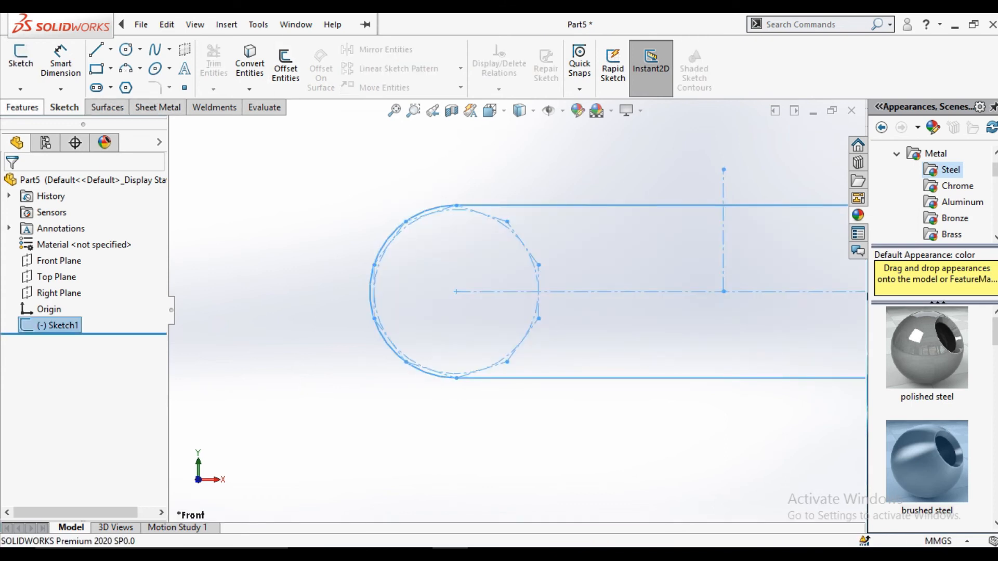
left_click(631, 63)
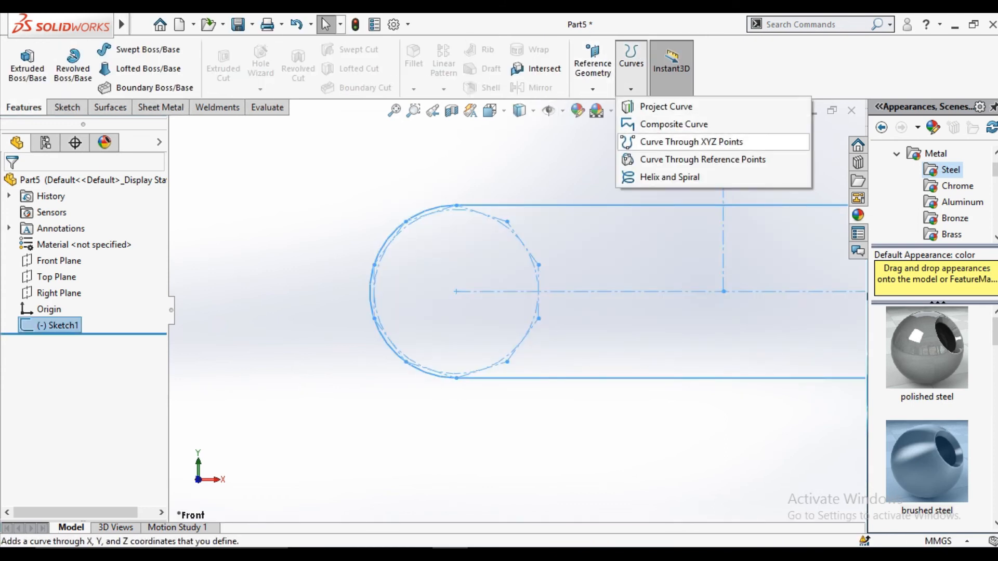
left_click(674, 124)
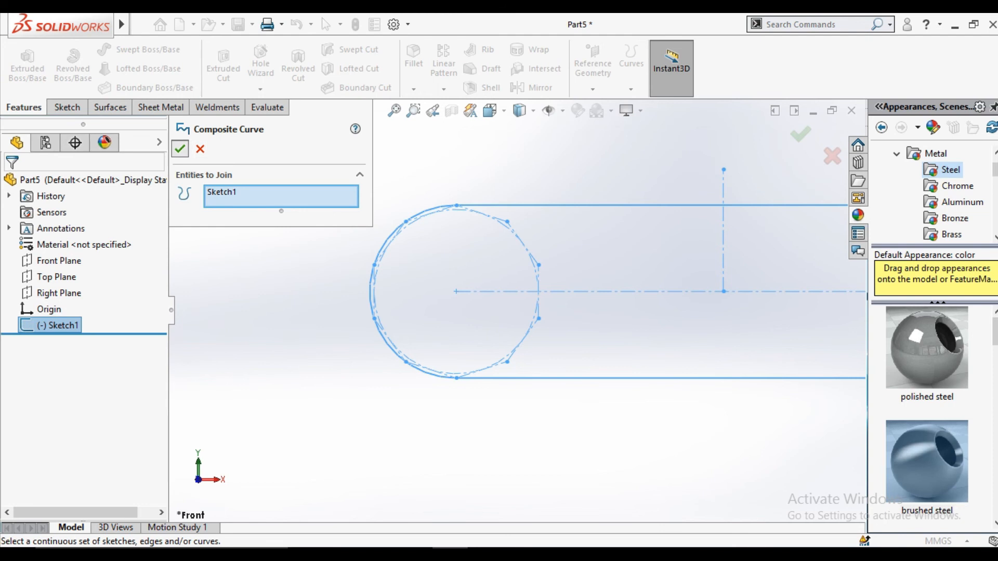
key("Return")
key("f")
middle_click_drag(598, 306, 671, 322)
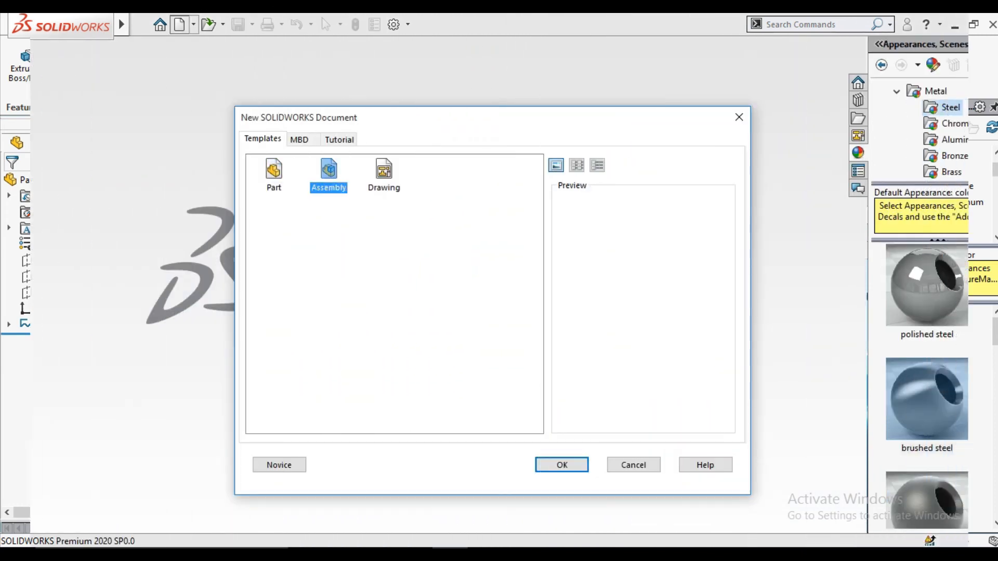
Create a new assembly and insert the part named sketch at its origin.
key("Return")
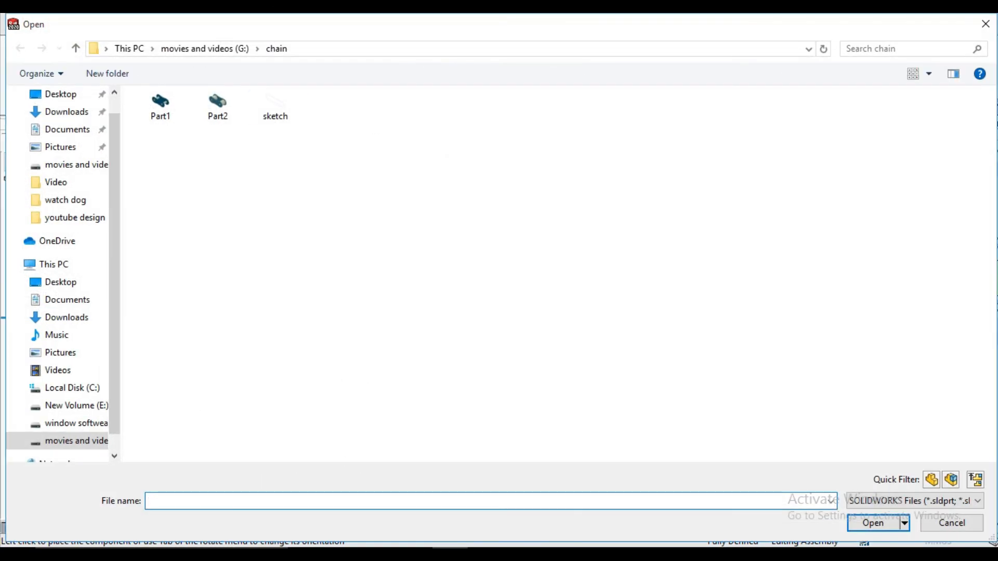
double_click(275, 107)
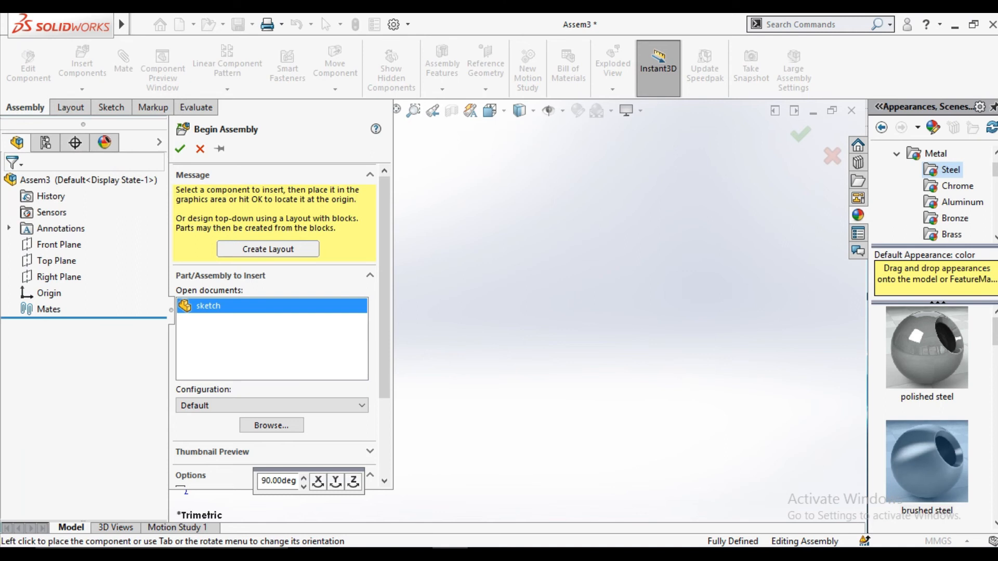
left_click(180, 149)
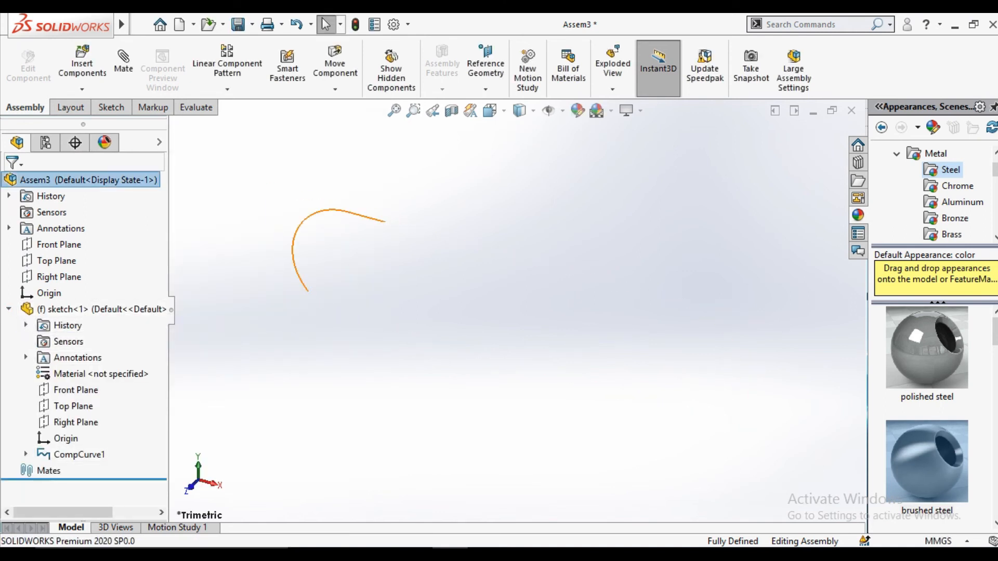
Show the sketch beneath the composite curve of the sketch part in the assembly.
left_click(26, 455)
left_click(92, 471)
right_click(65, 471)
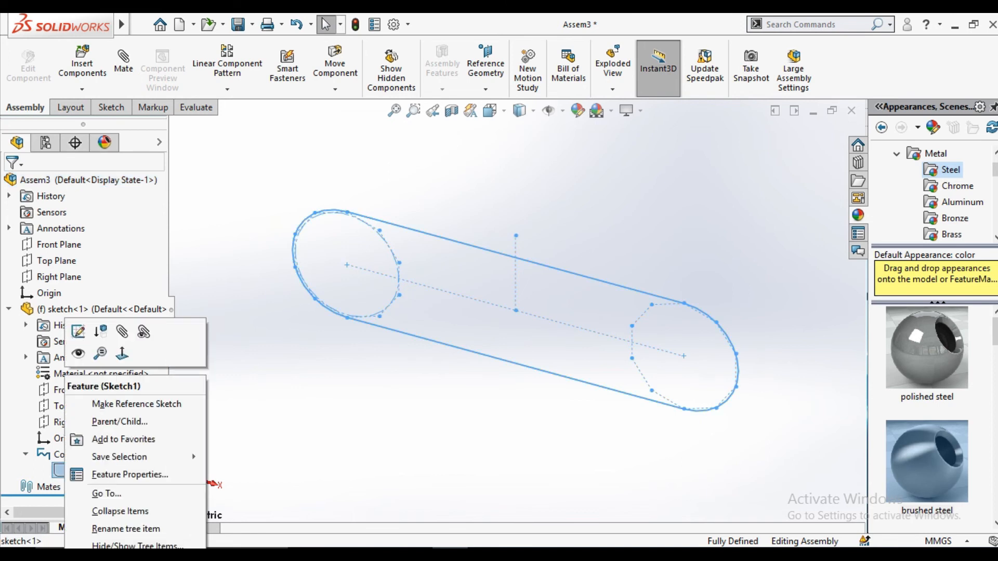
left_click(78, 354)
mouse_move(520, 307)
middle_mouse_down()
mouse_move(442, 364)
mouse_move(432, 322)
mouse_move(536, 307)
middle_mouse_up()
Insert the chain link components Part1 and Part2 beside the path, leaving them unmated.
left_click(82, 65)
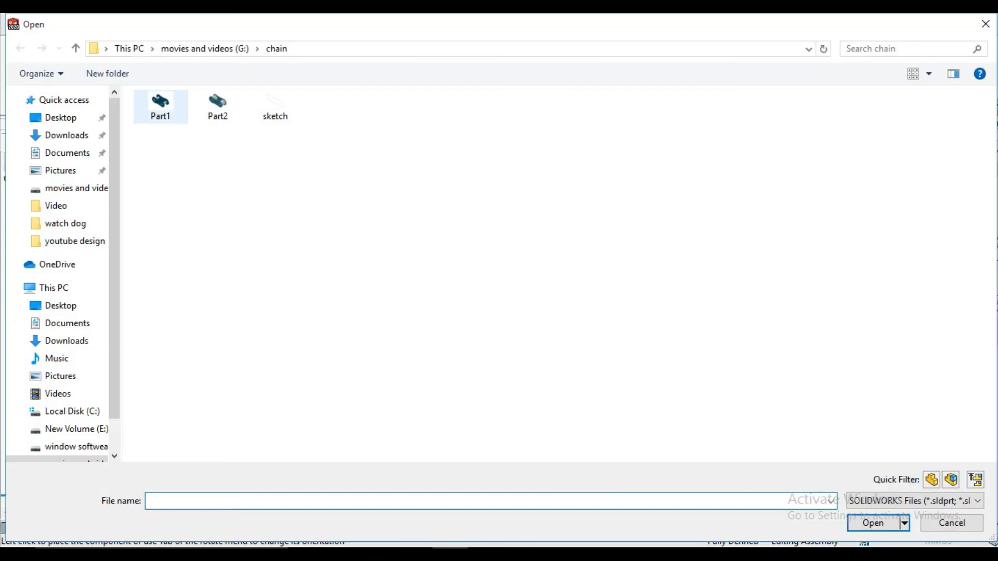
double_click(160, 106)
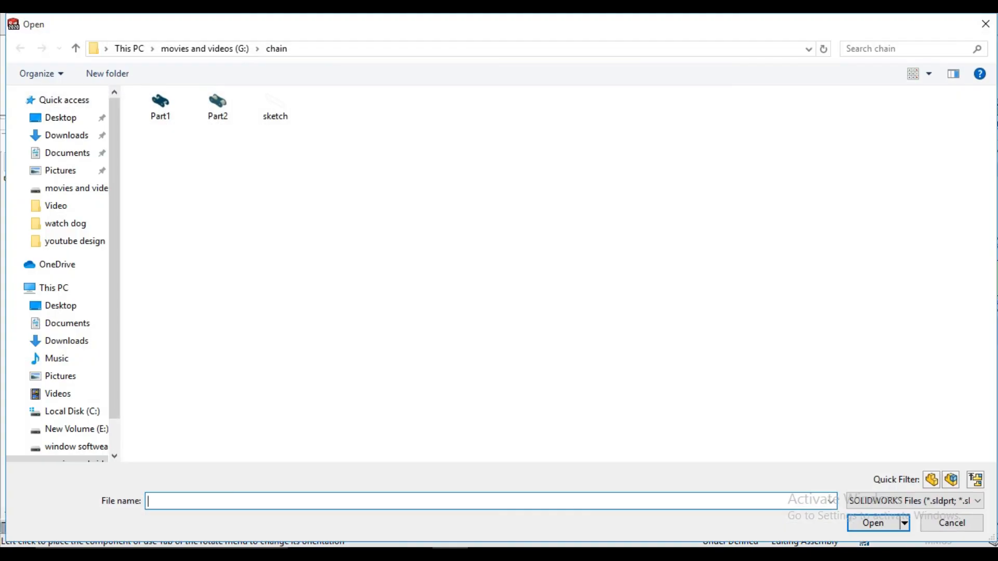
left_click(216, 108)
left_click(875, 523)
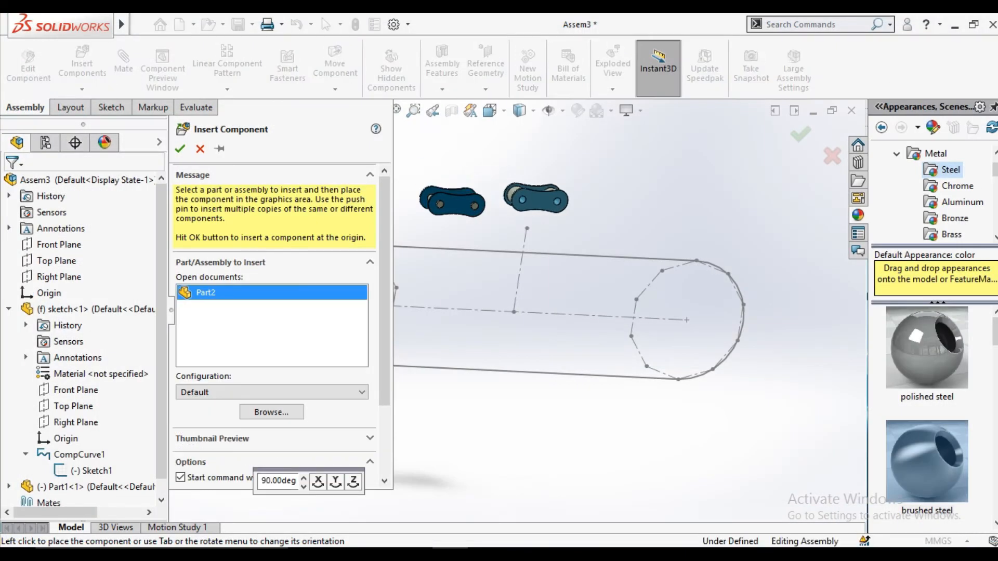
scroll(536, 198, "up", 2)
left_click(535, 197)
scroll(535, 197, "up", 2)
middle_click_drag(535, 201, 598, 244)
scroll(537, 333, "down", 3)
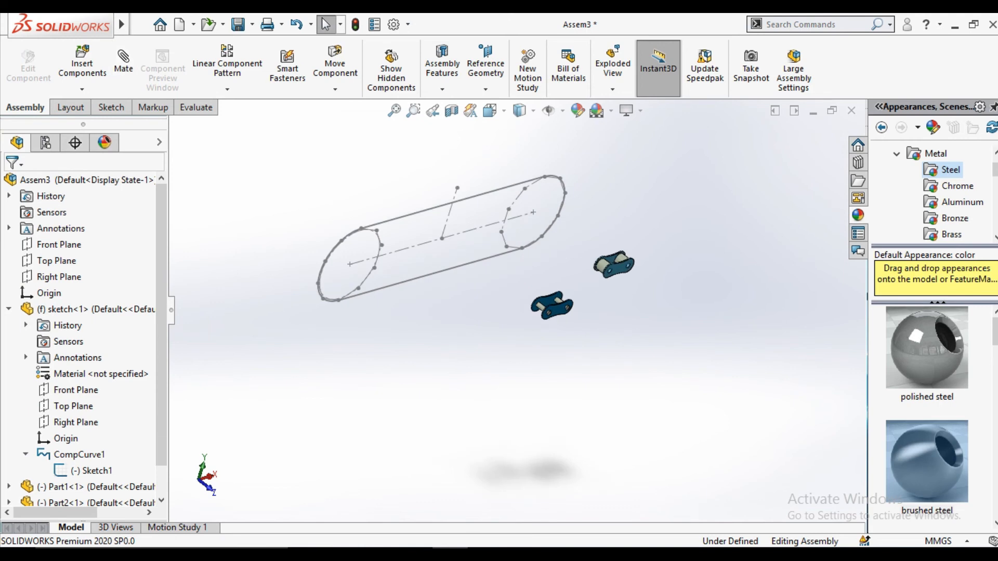
Set up a Chain Component Pattern with the connected linkage pitch method, CompCurve1 as chain path and Fill Path enabled.
left_click(228, 89)
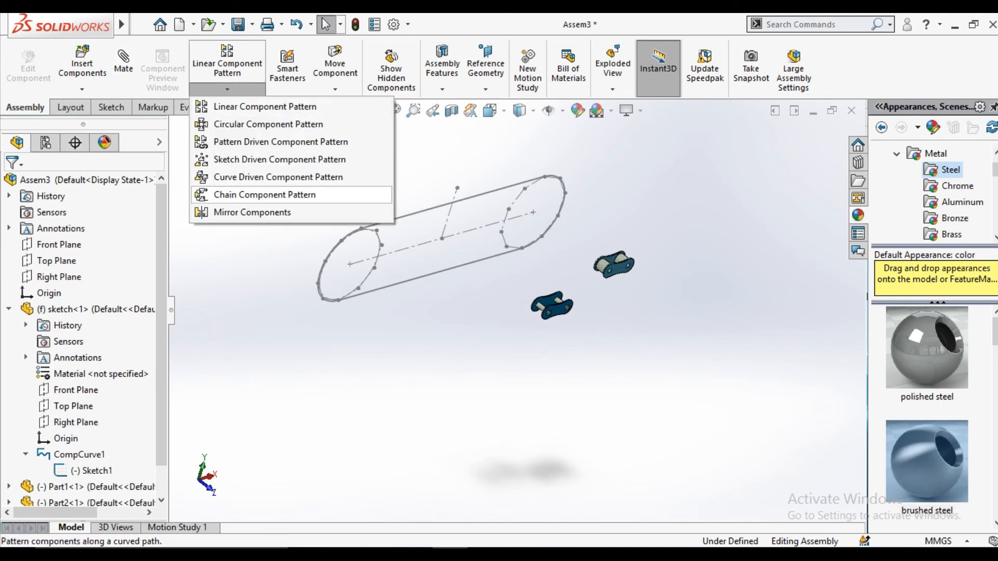
left_click(265, 195)
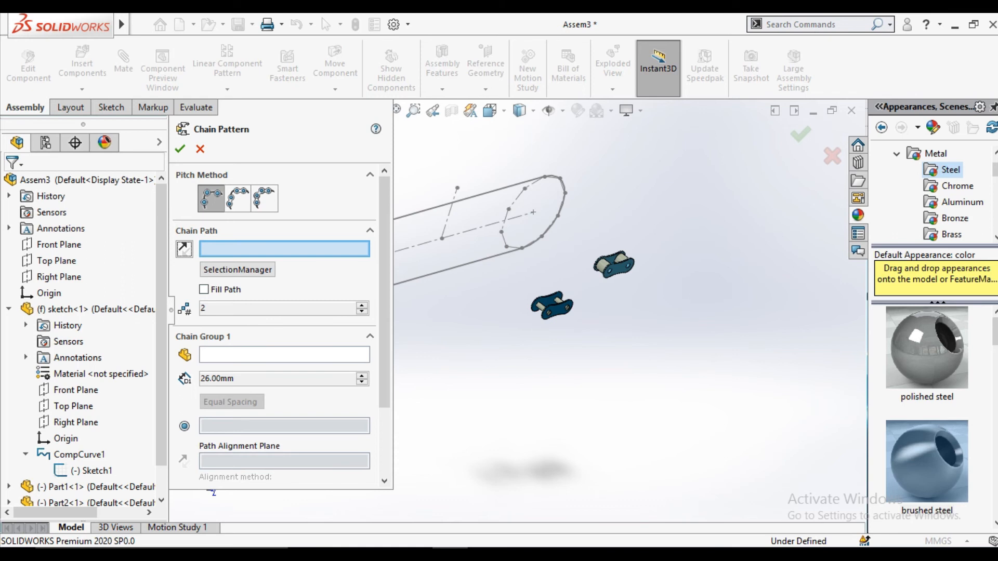
left_click(264, 198)
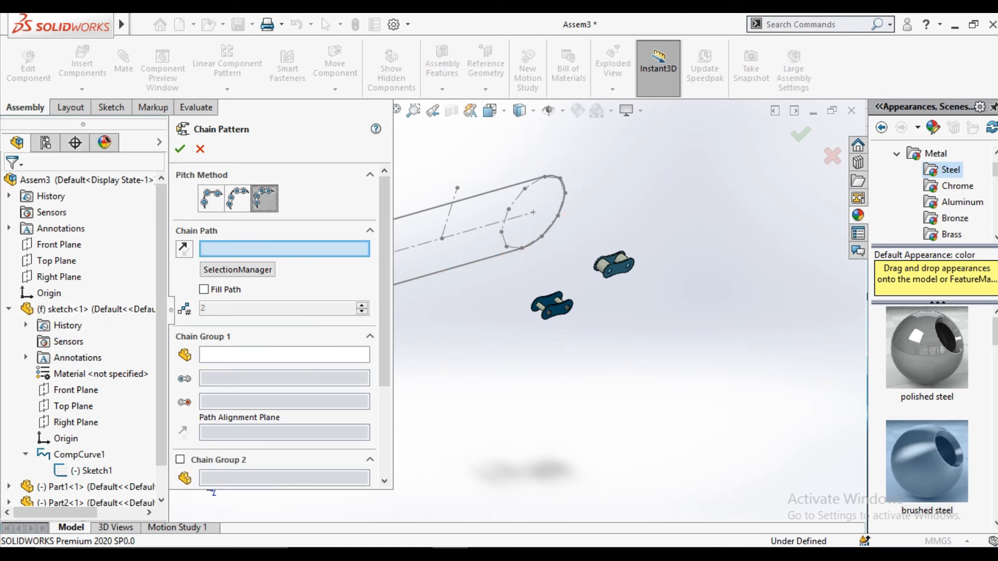
scroll(78, 422, "down", 2)
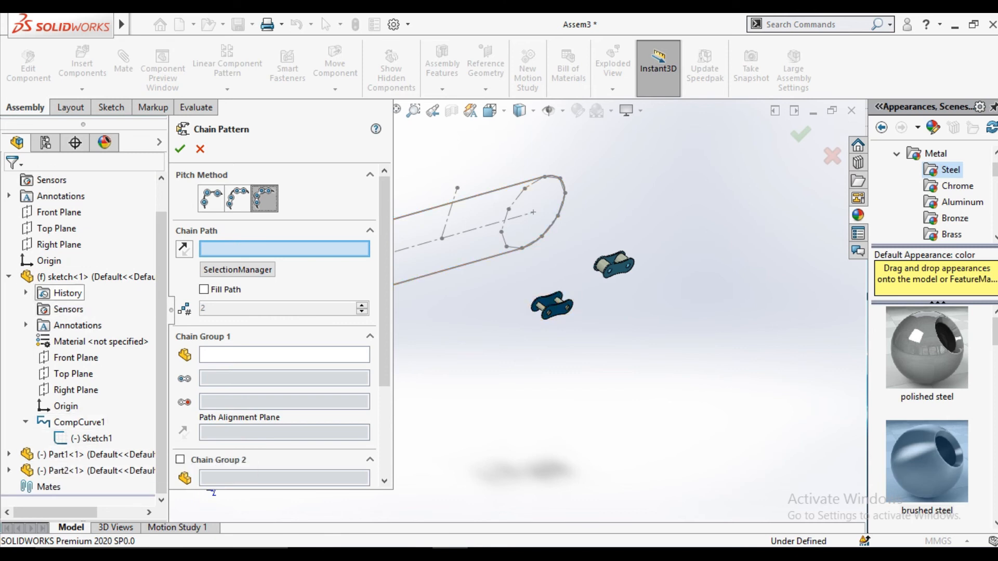
scroll(57, 308, "up", 2)
scroll(63, 312, "down", 2)
left_click(78, 422)
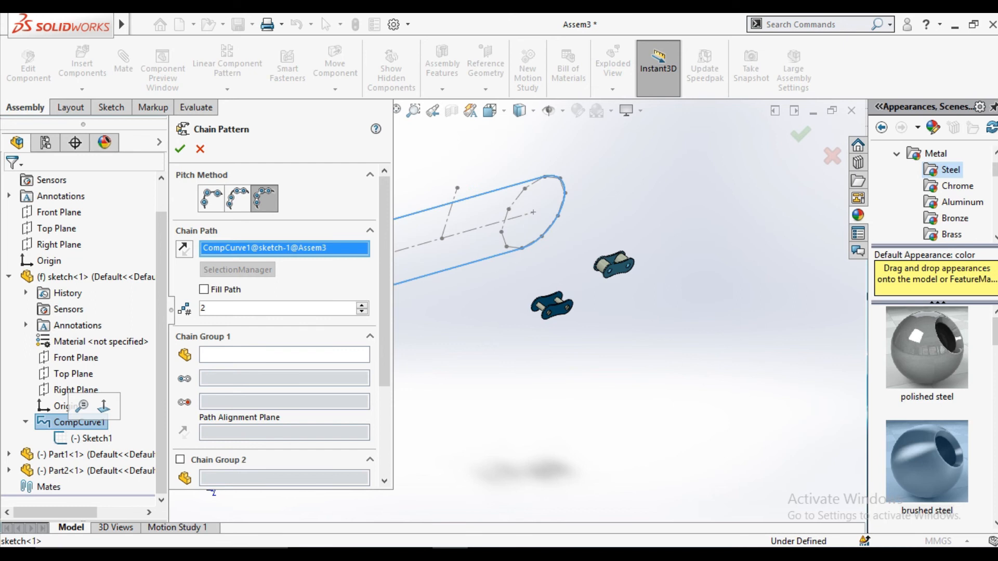
left_click(204, 289)
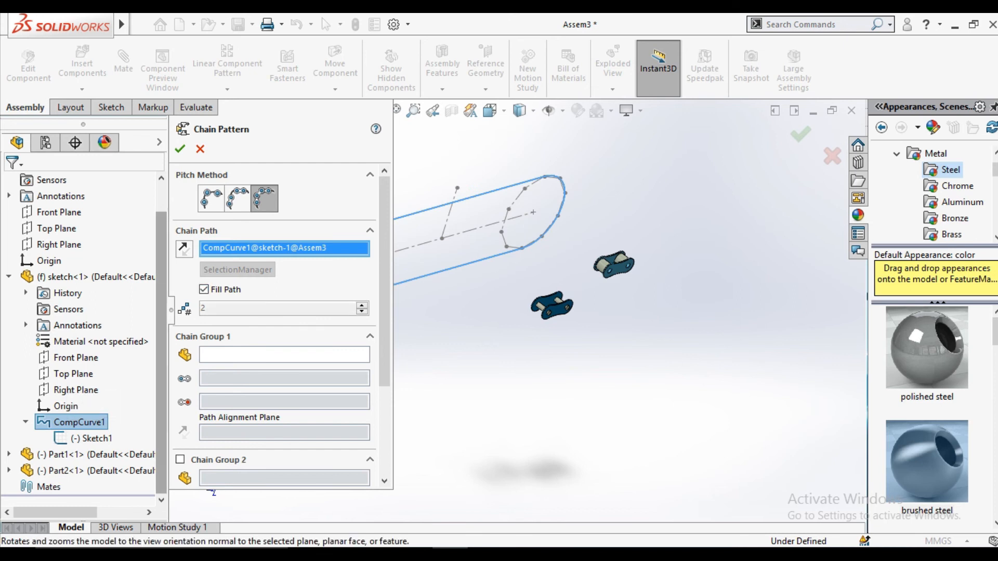
Define Chain Group 1 with Part1, its two cylindrical pin faces as path links and its Plane1 as path alignment plane.
scroll(561, 289, "down", 5)
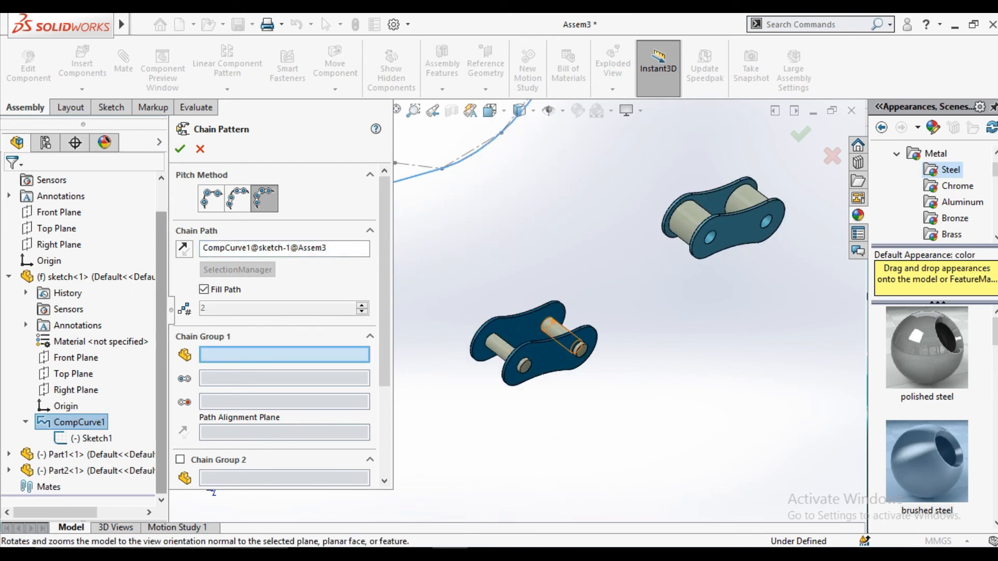
left_click(567, 343)
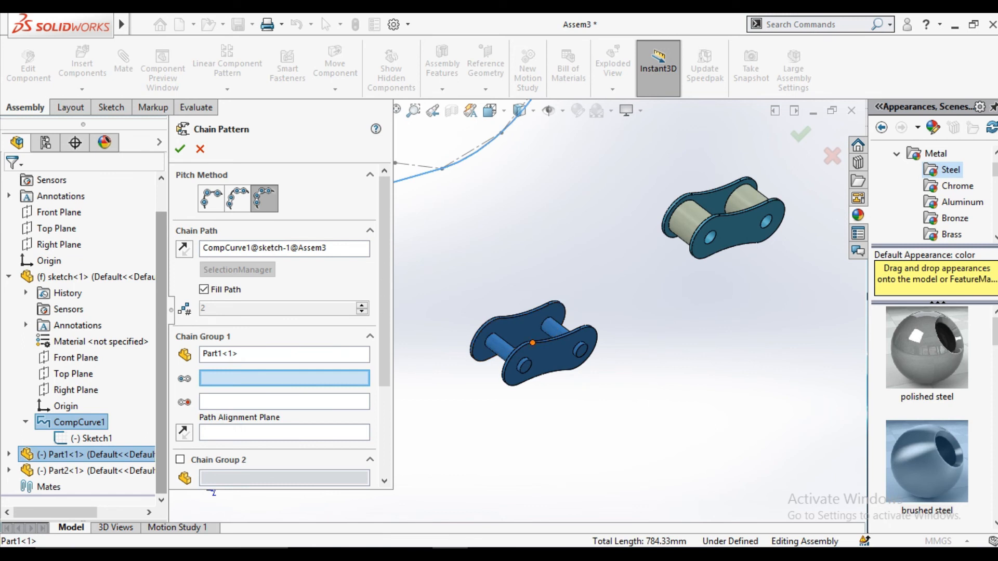
scroll(533, 343, "down", 5)
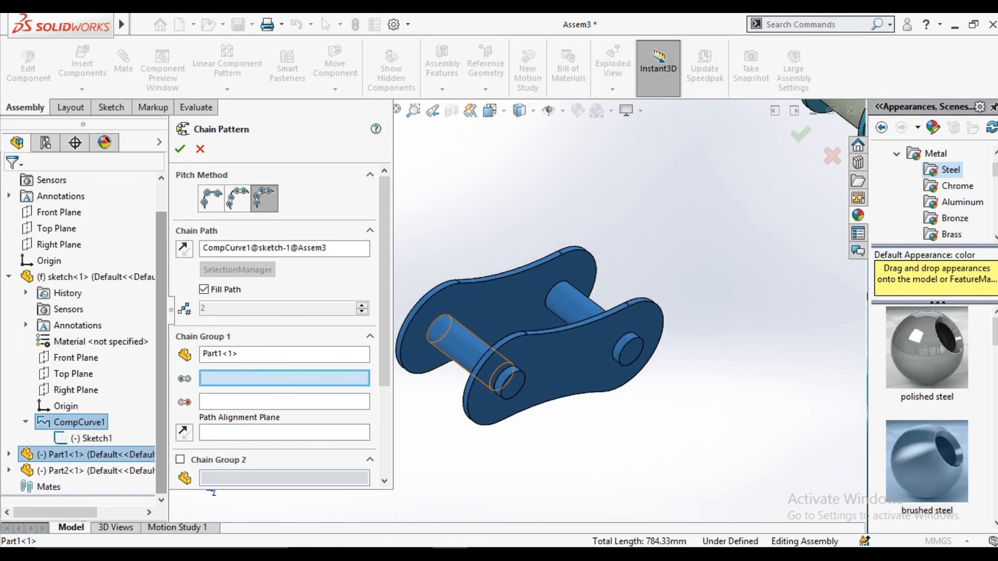
left_click(455, 337)
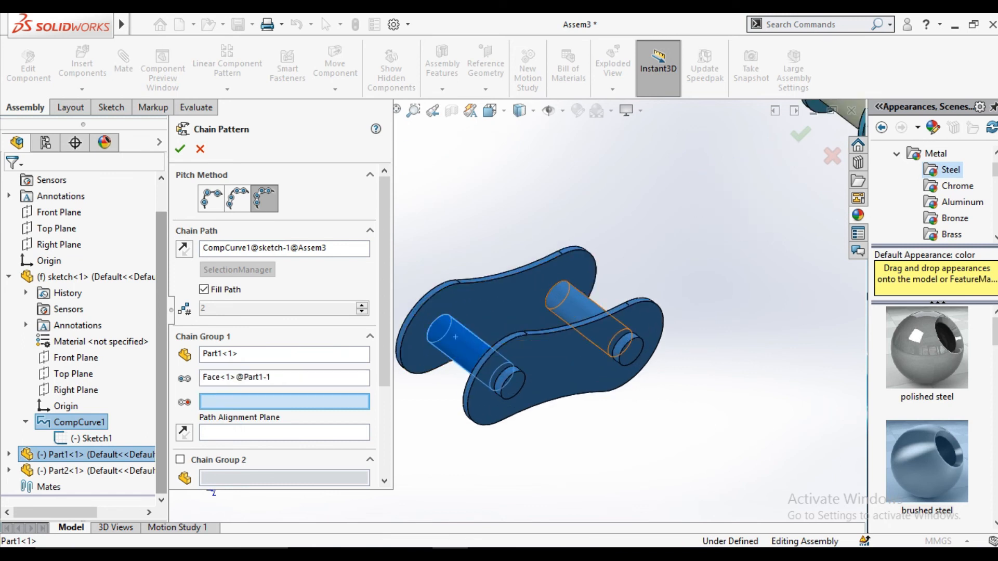
left_click(570, 298)
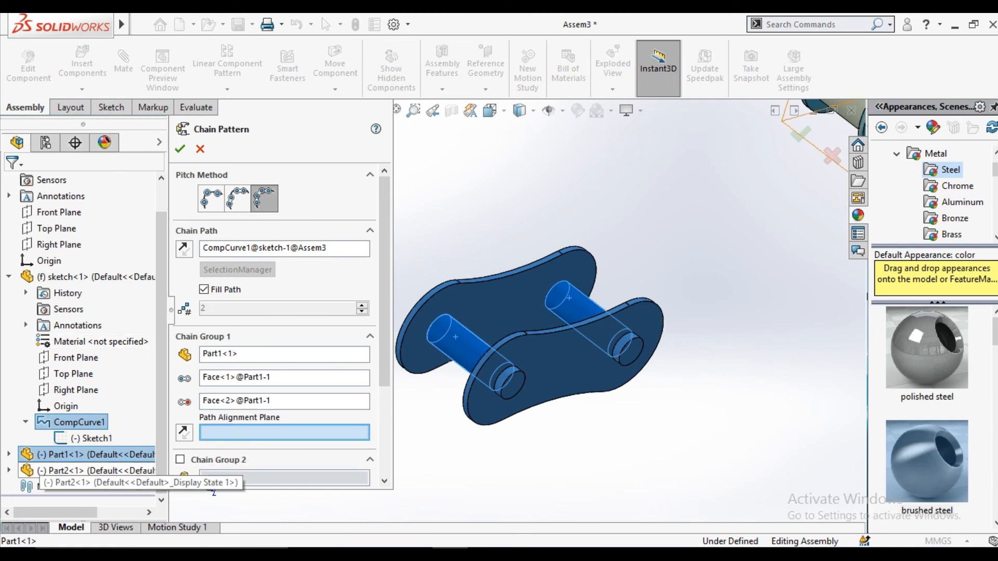
left_click(9, 454)
left_click_drag(161, 388, 161, 409)
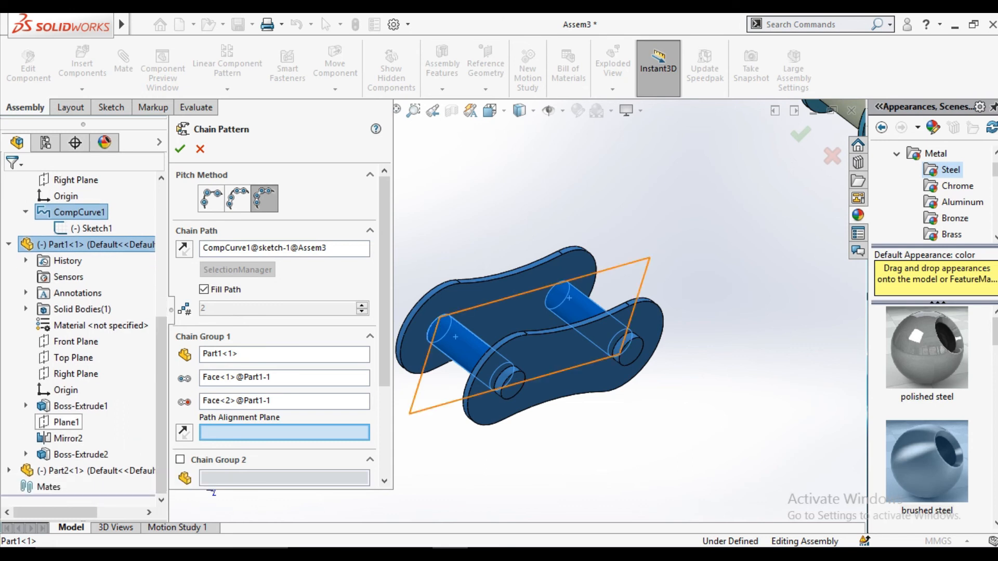
left_click(66, 422)
Enable Chain Group 2 and assign Part2 with its two cylindrical roller faces as path links.
scroll(281, 323, "down", 2)
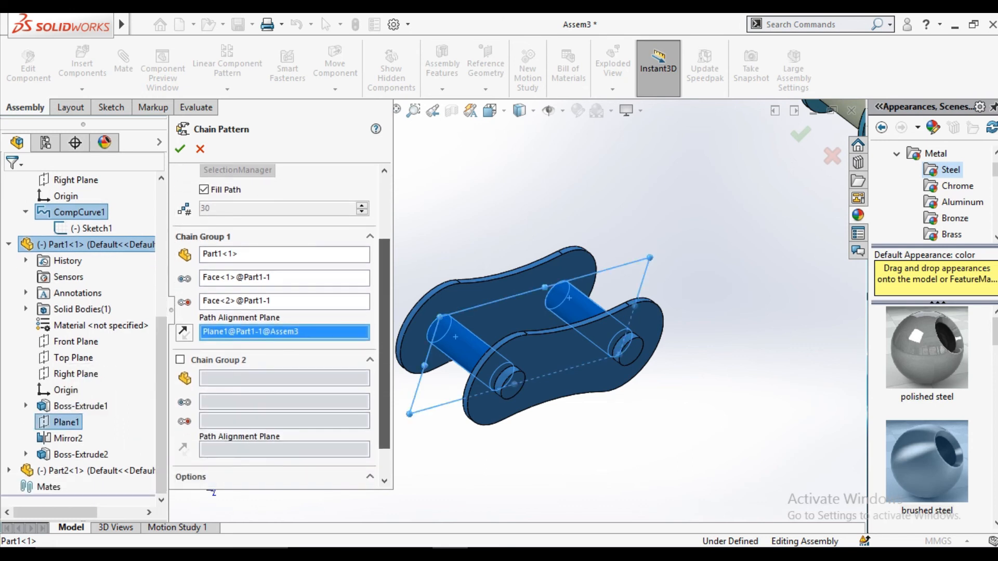
left_click_drag(384, 343, 385, 370)
left_click(180, 324)
scroll(515, 310, "up", 2)
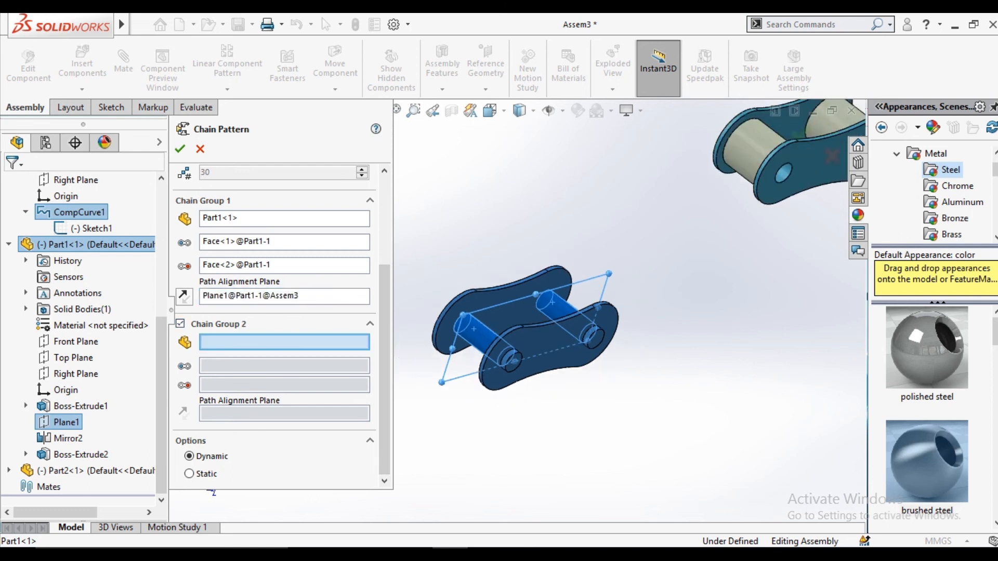
scroll(517, 310, "up", 4)
scroll(670, 187, "down", 2)
left_click(663, 254)
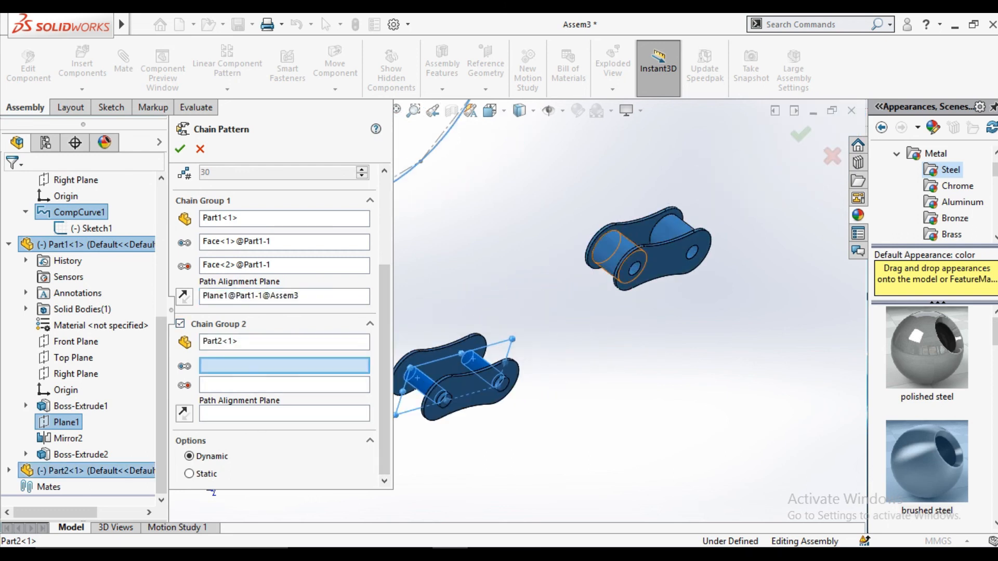
scroll(647, 227, "down", 3)
left_click(602, 251)
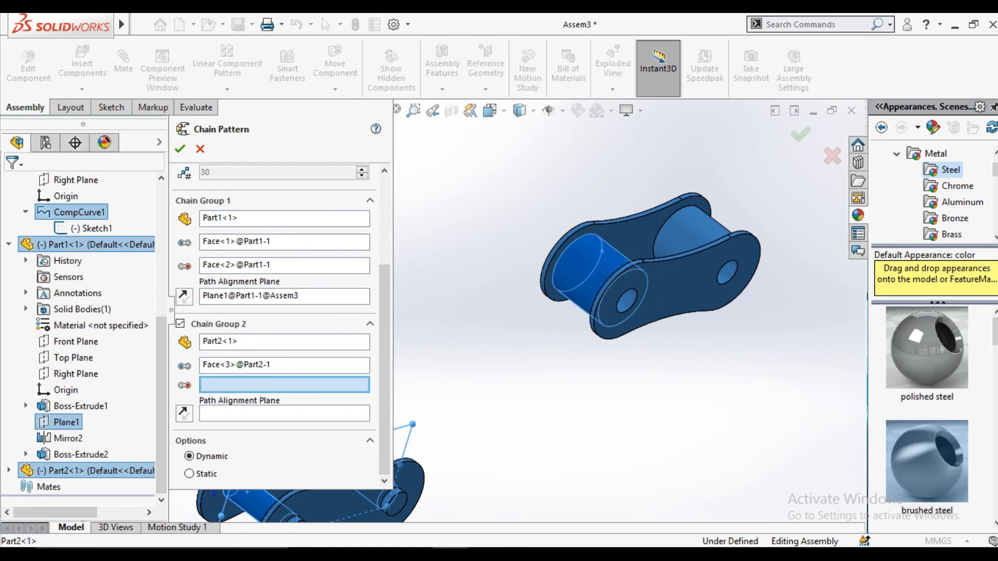
left_click(692, 224)
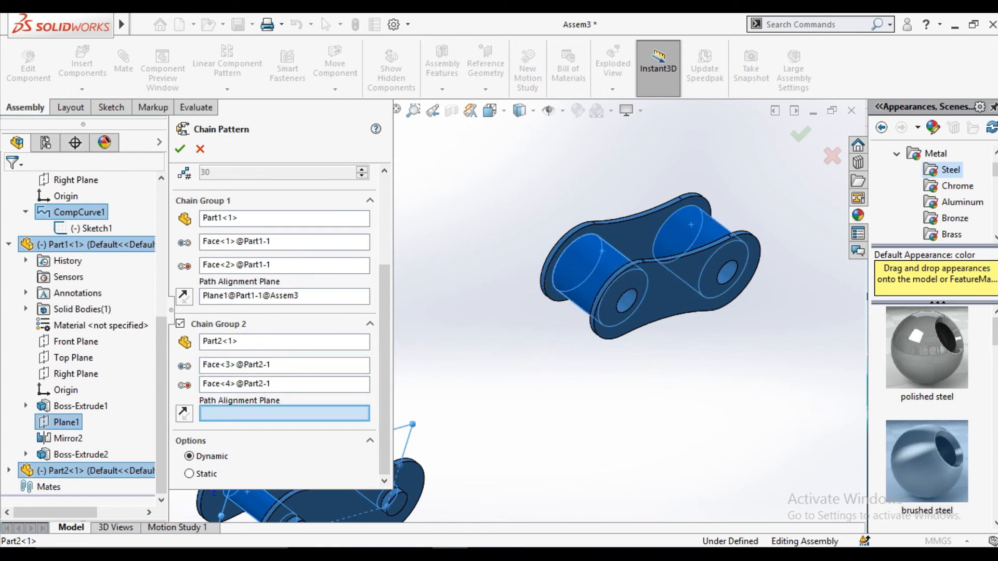
Set Part2's Plane1 as the path alignment plane of Chain Group 2 and complete the chain pattern.
scroll(62, 454, "down", 4)
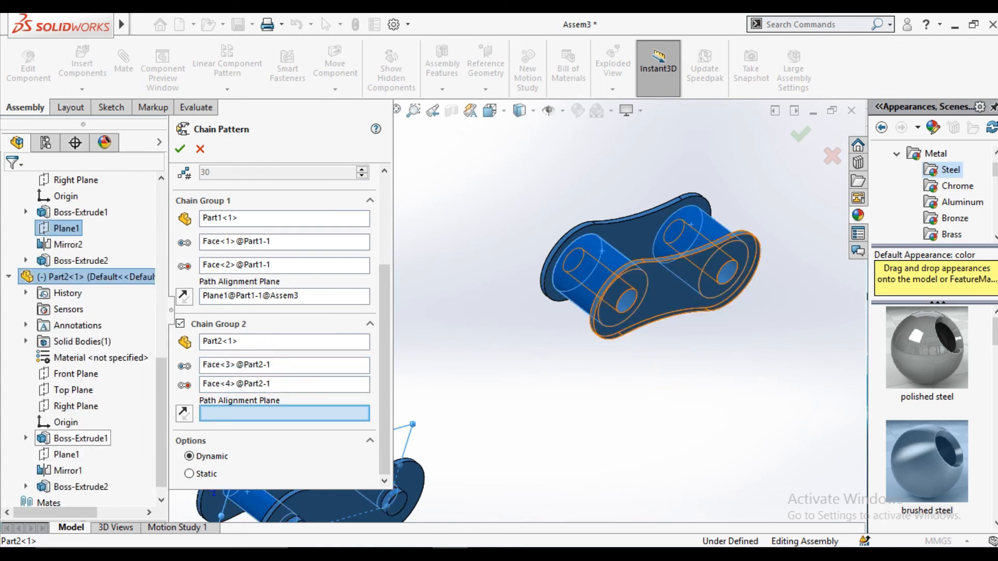
left_click(66, 454)
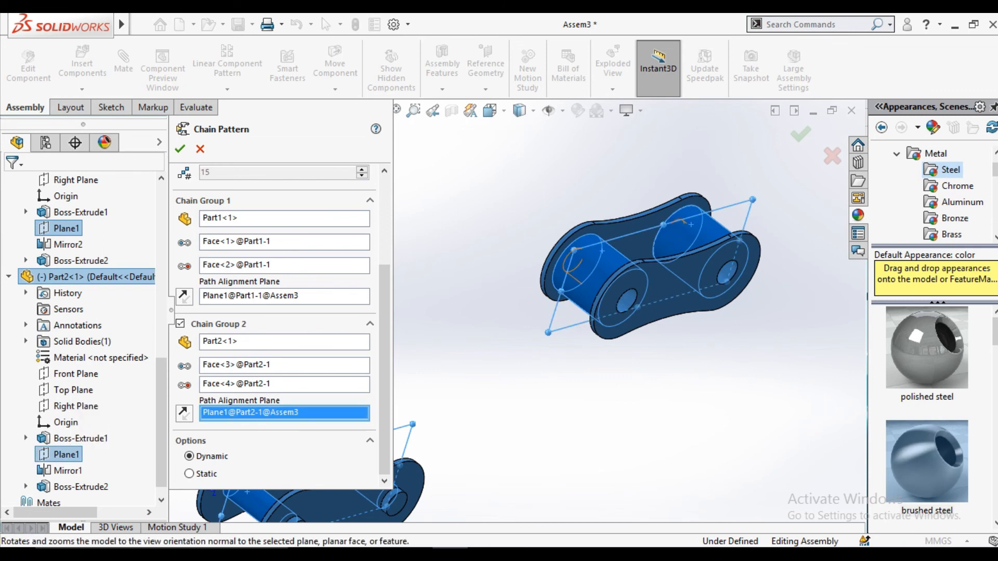
scroll(516, 310, "up", 15)
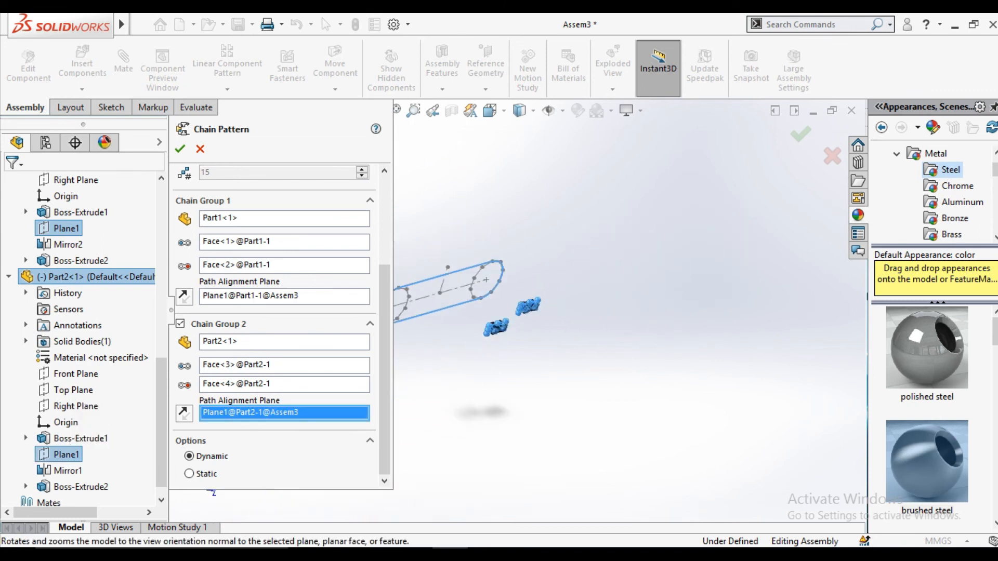
scroll(437, 304, "down", 10)
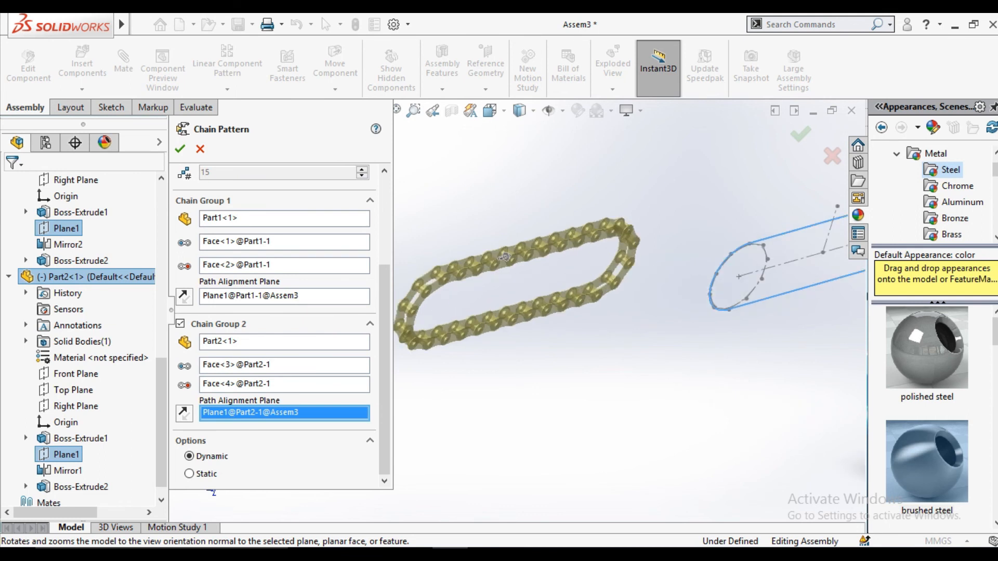
scroll(504, 257, "up", 6)
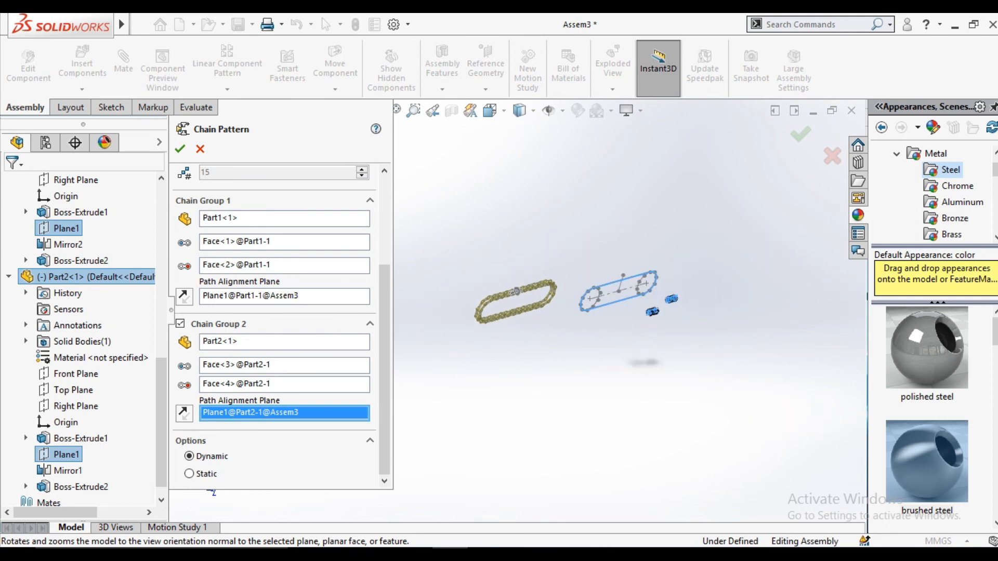
left_click(180, 148)
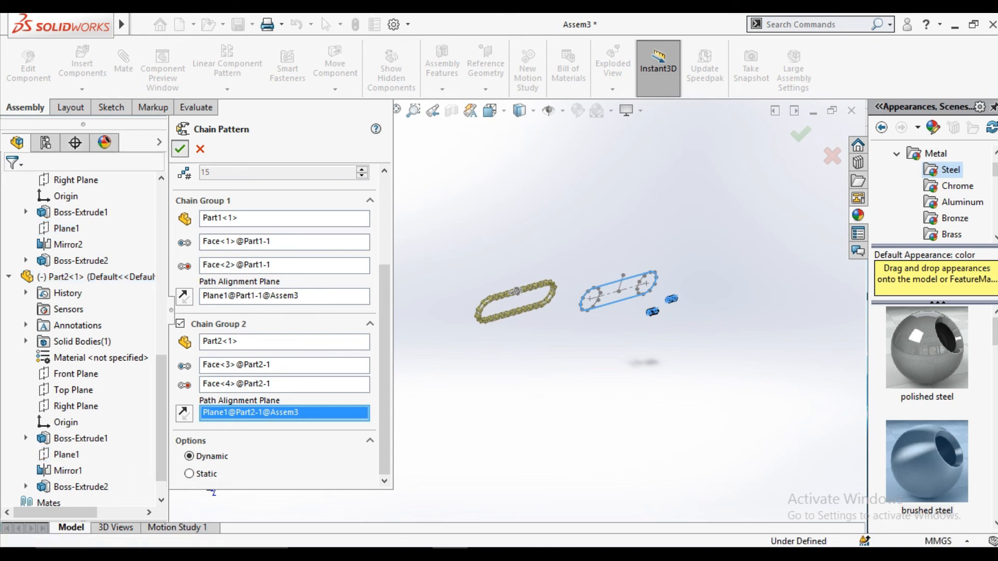
Hide the slot-shaped path sketch that is still displayed beside the patterned chain.
scroll(491, 301, "down", 6)
scroll(520, 291, "down", 3)
scroll(520, 291, "up", 5)
right_click(796, 255)
left_click(836, 212)
Examine the patterned roller chain from several angles, checking the links, pins and rollers up close and around the whole loop.
key("ctrl+1")
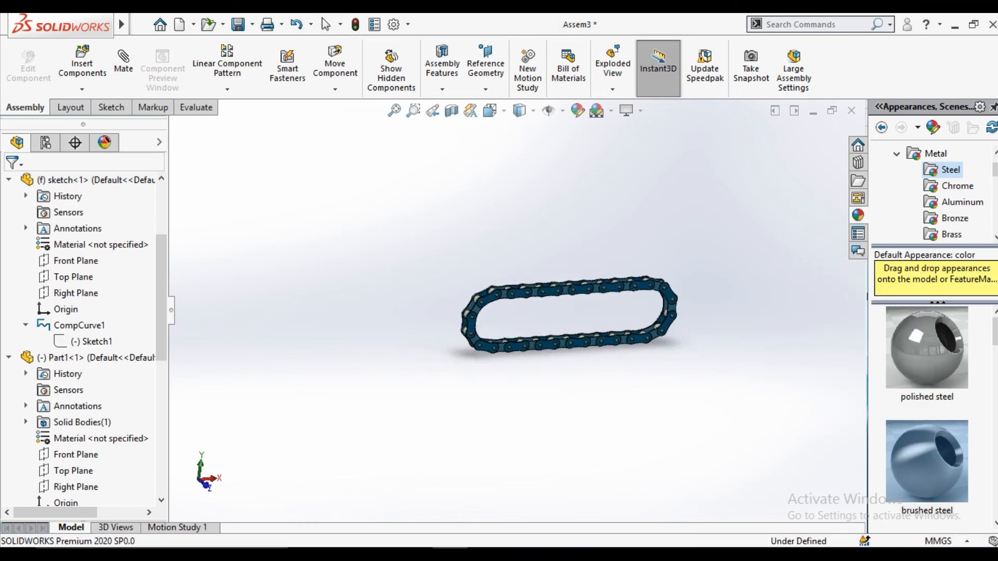
key("ctrl+7")
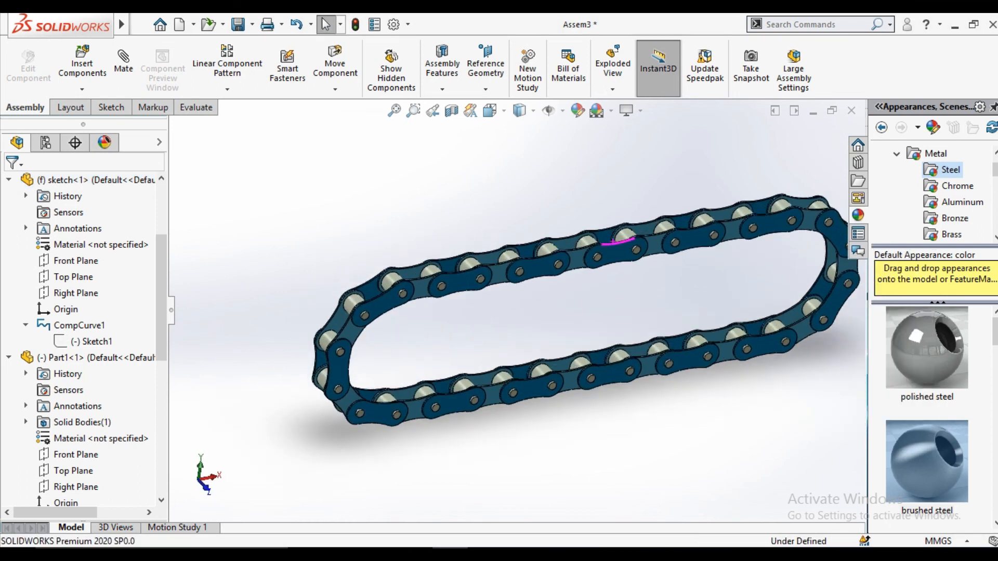
scroll(520, 312, "down", 5)
scroll(506, 304, "down", 5)
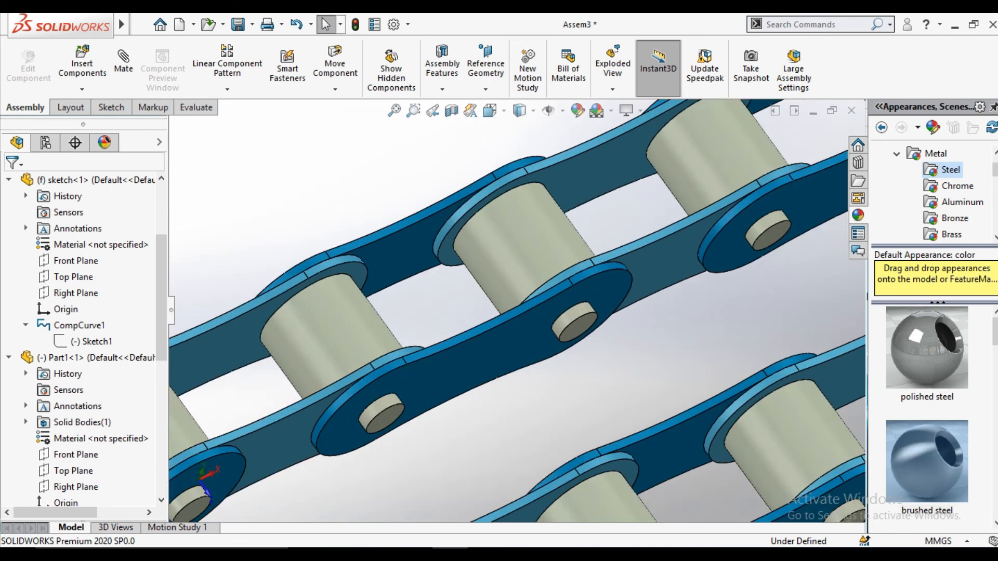
scroll(507, 304, "up", 3)
mouse_move(510, 297)
middle_mouse_down()
mouse_move(496, 358)
mouse_move(512, 276)
mouse_move(514, 286)
middle_mouse_up()
scroll(520, 291, "up", 6)
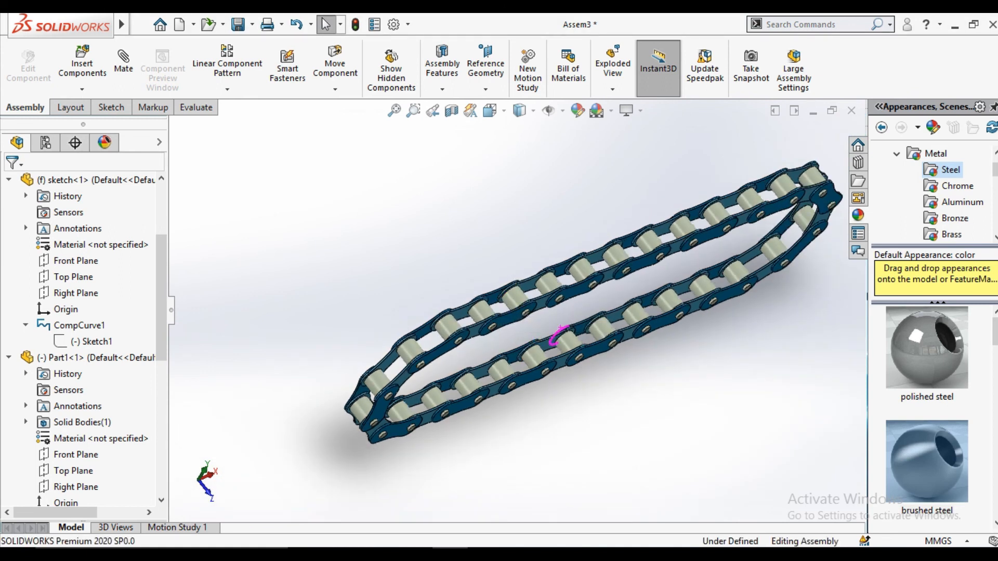
middle_click_drag(561, 329, 566, 313)
scroll(676, 238, "down", 3)
scroll(676, 238, "up", 4)
scroll(676, 238, "down", 1)
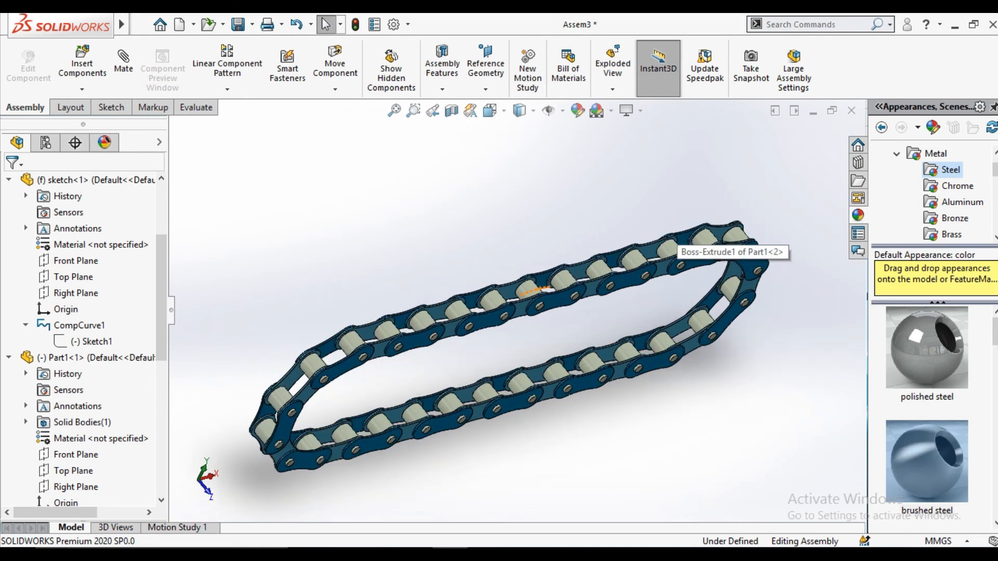
scroll(569, 359, "down", 2)
Run the chain around its slot-shaped path by moving a link with Move Component in Free Drag mode, and leave the command.
left_click(335, 67)
scroll(499, 322, "up", 3)
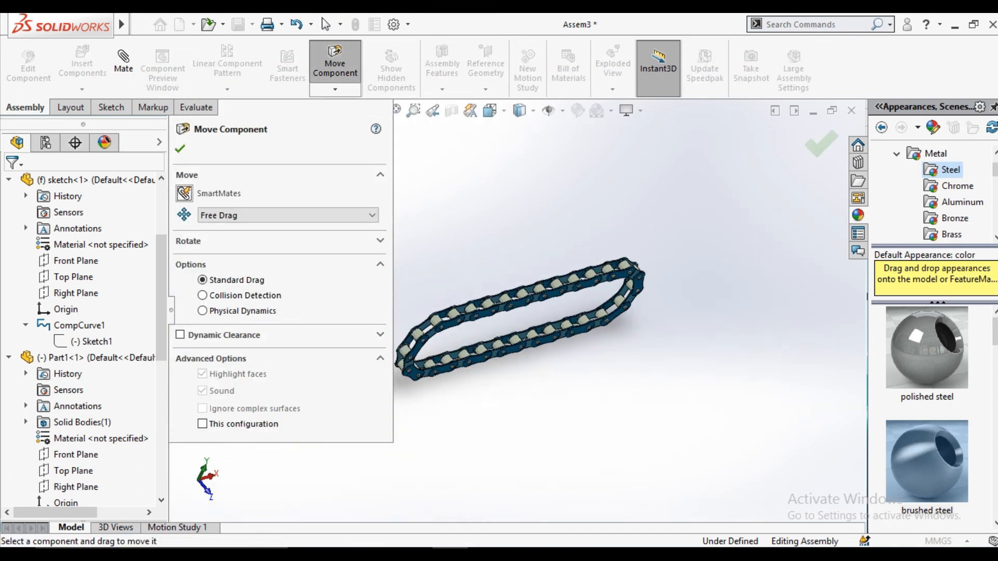
scroll(616, 224, "down", 2)
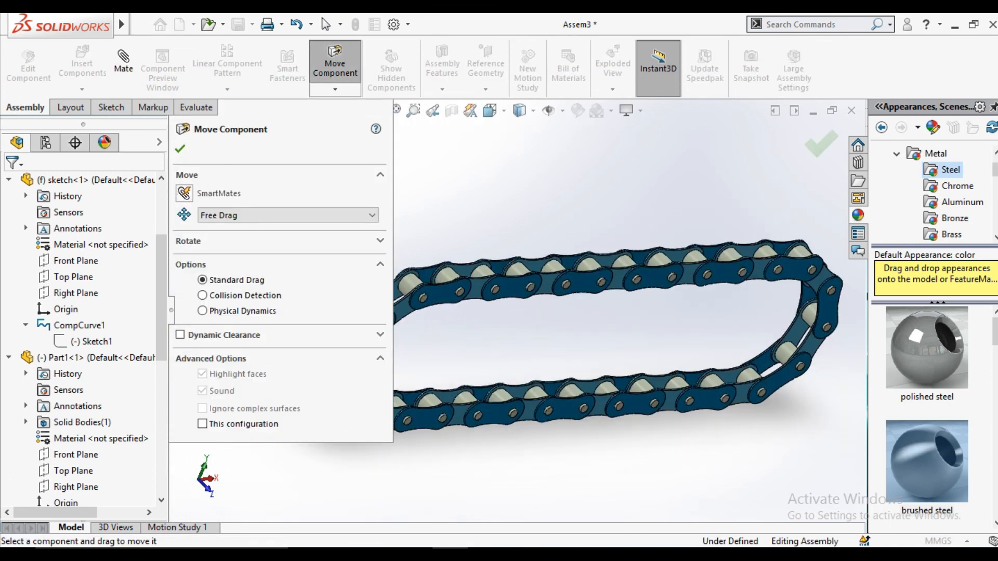
left_click(580, 286)
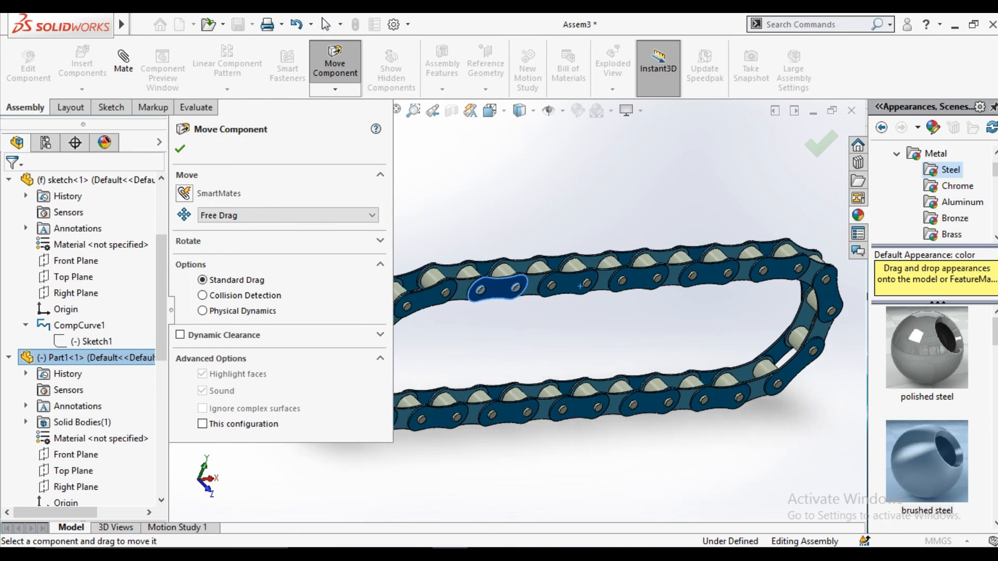
scroll(581, 286, "up", 1)
scroll(675, 247, "down", 3)
left_click_drag(680, 244, 612, 246)
scroll(545, 274, "up", 3)
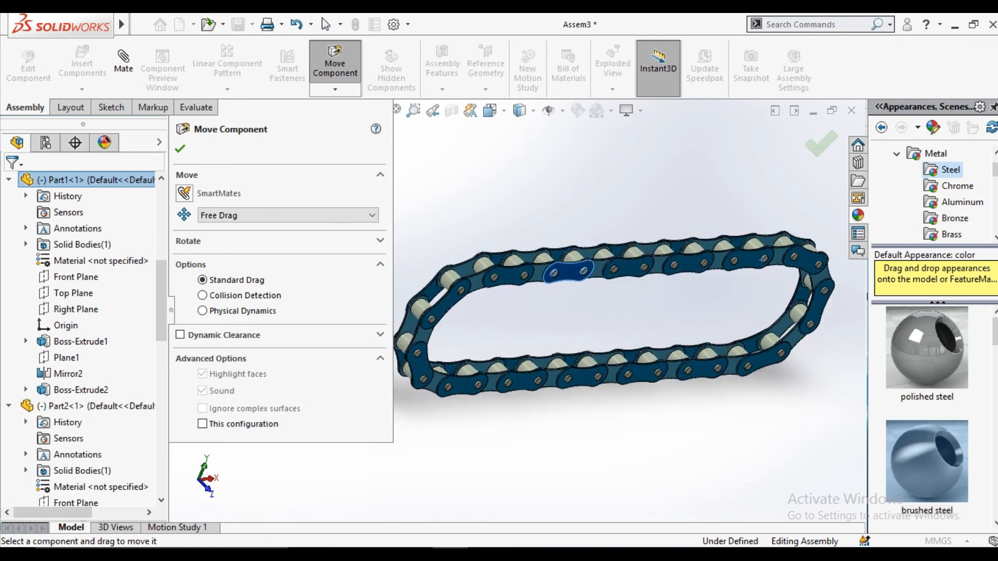
key("Escape")
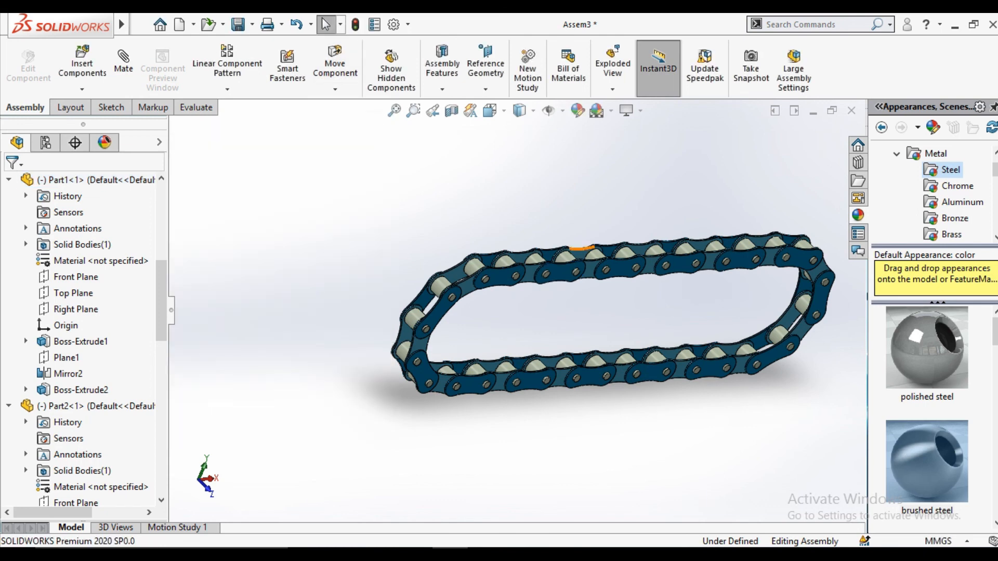
scroll(580, 247, "down", 3)
middle_click_drag(609, 283, 676, 314)
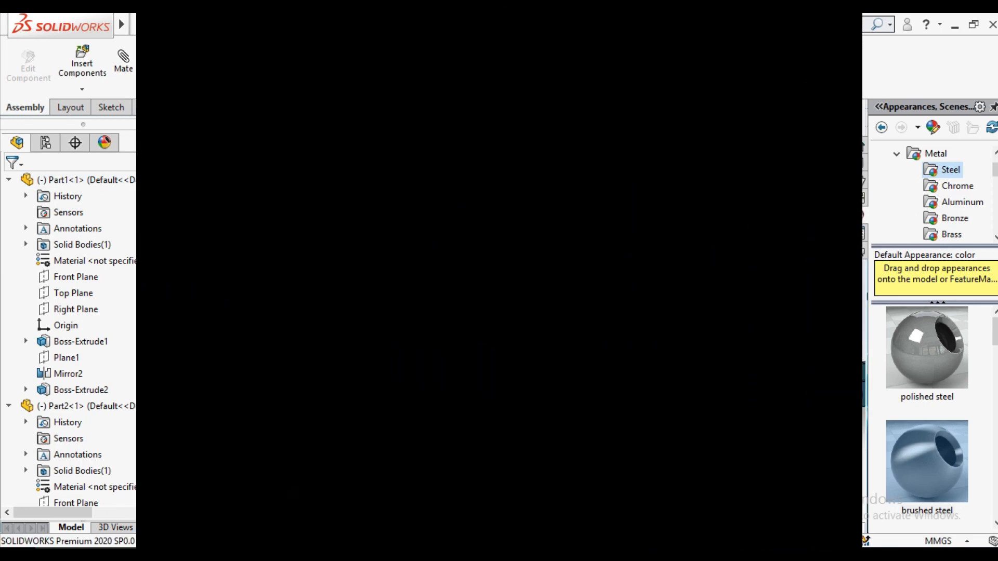